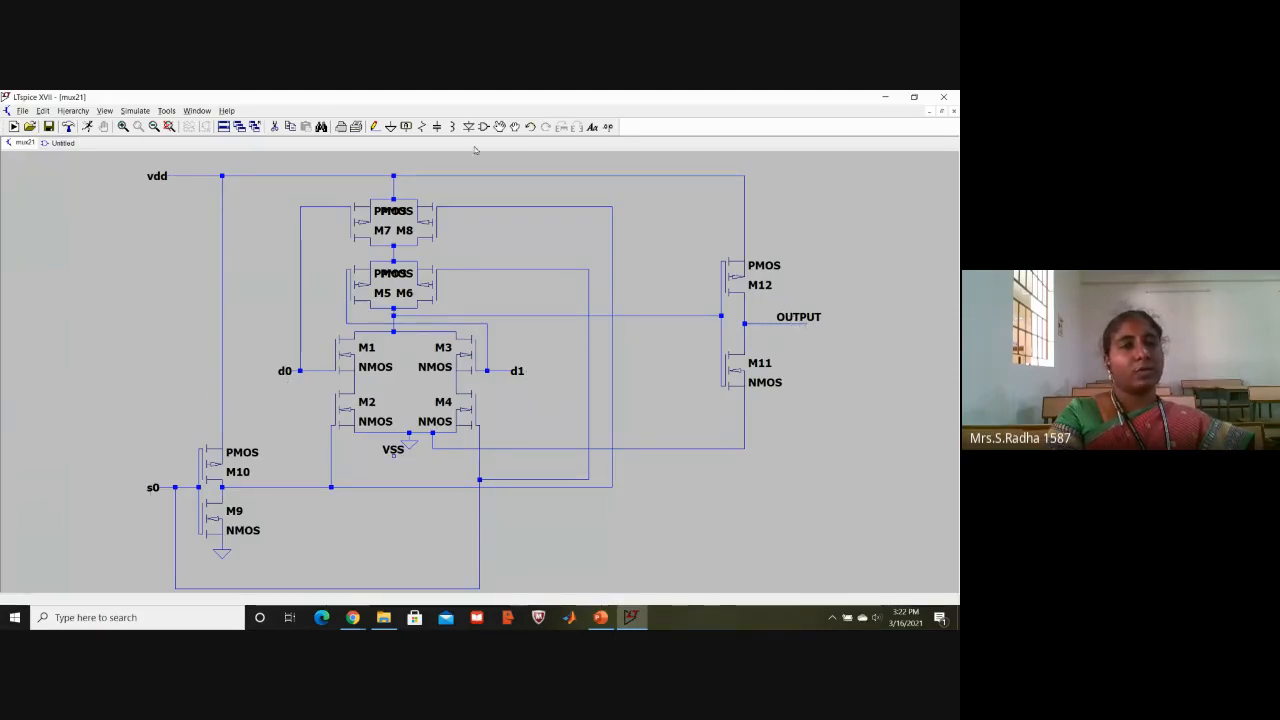
Add a pin labelled s0 just below the rectangle in the untitled symbol drawing.
left_click(59, 143)
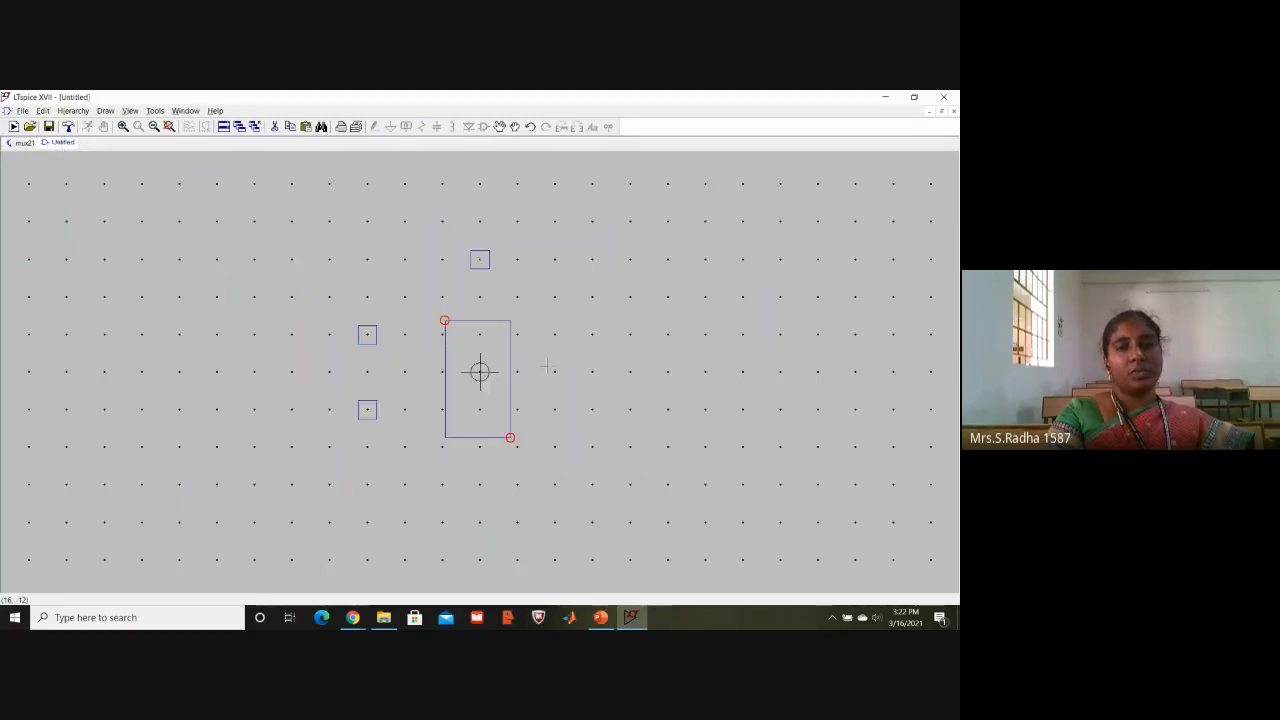
type("p")
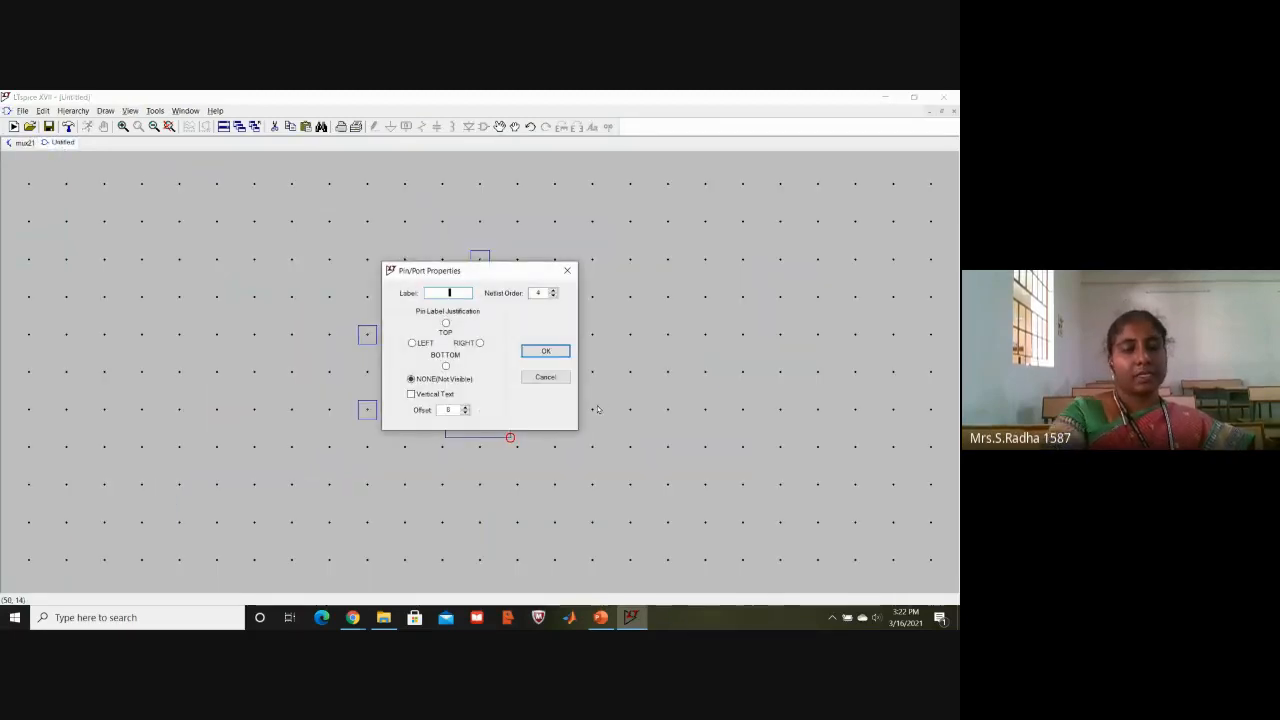
type("o")
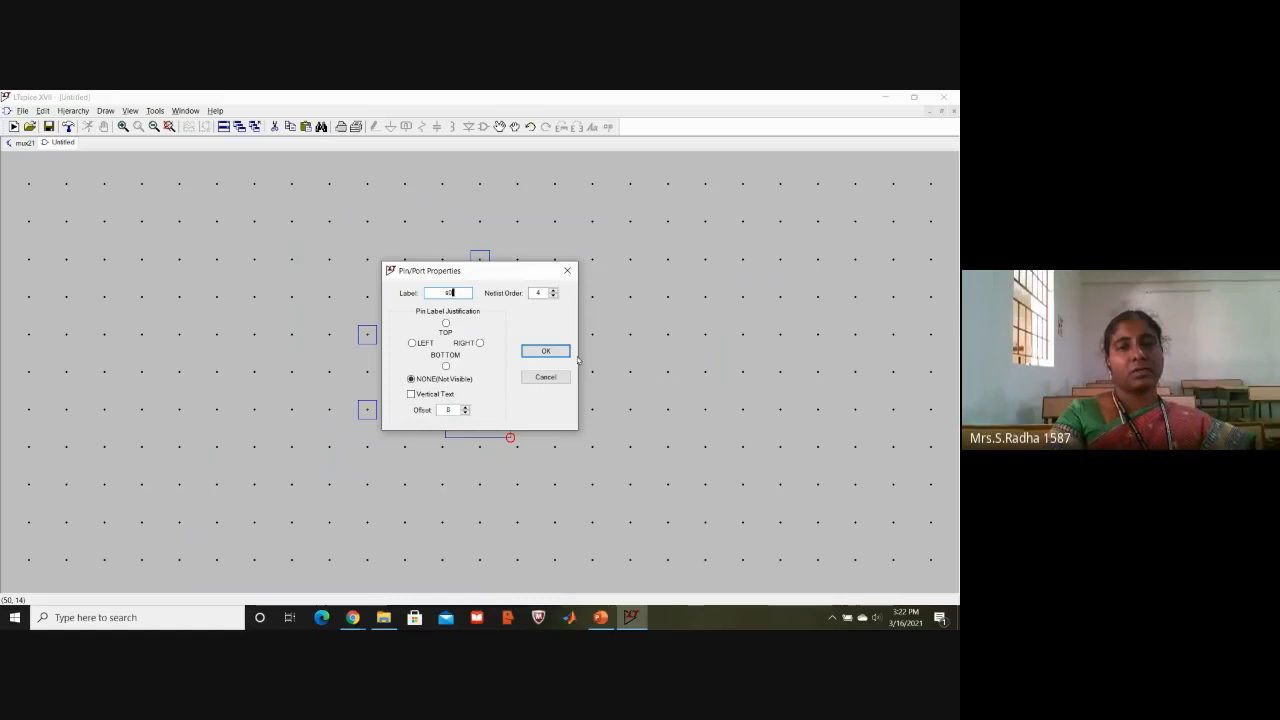
left_click(546, 351)
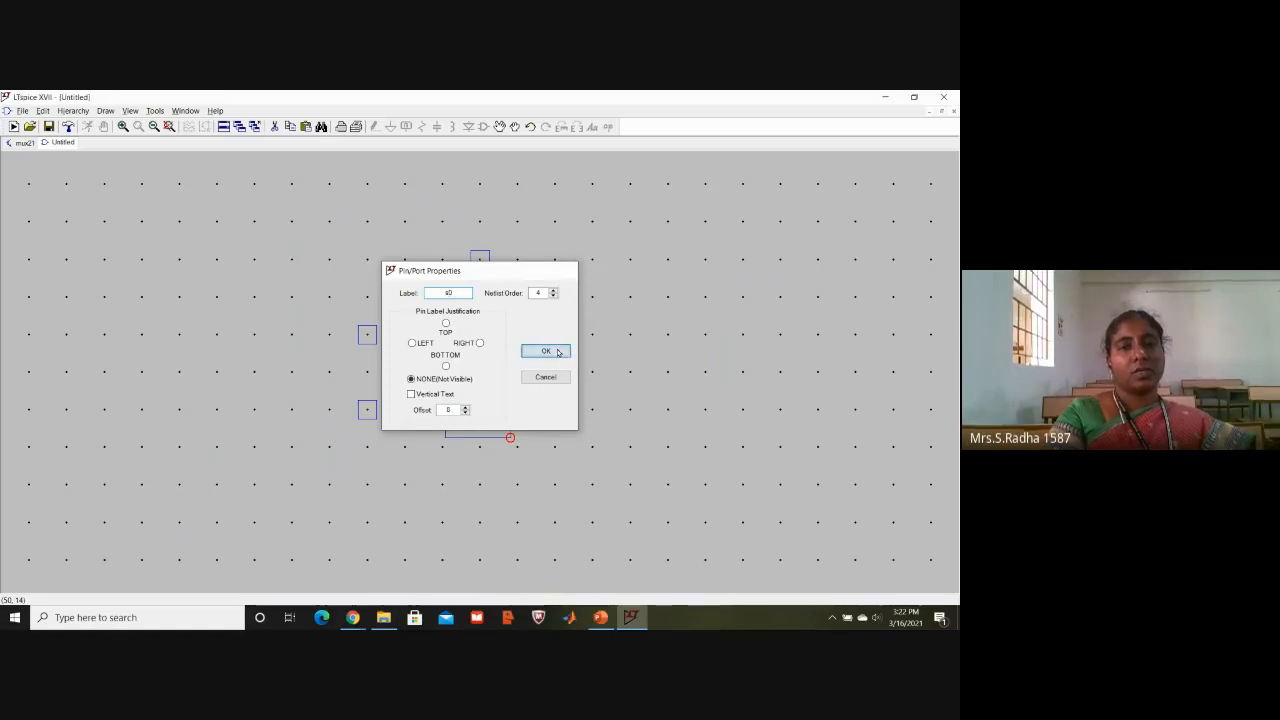
left_click(479, 476)
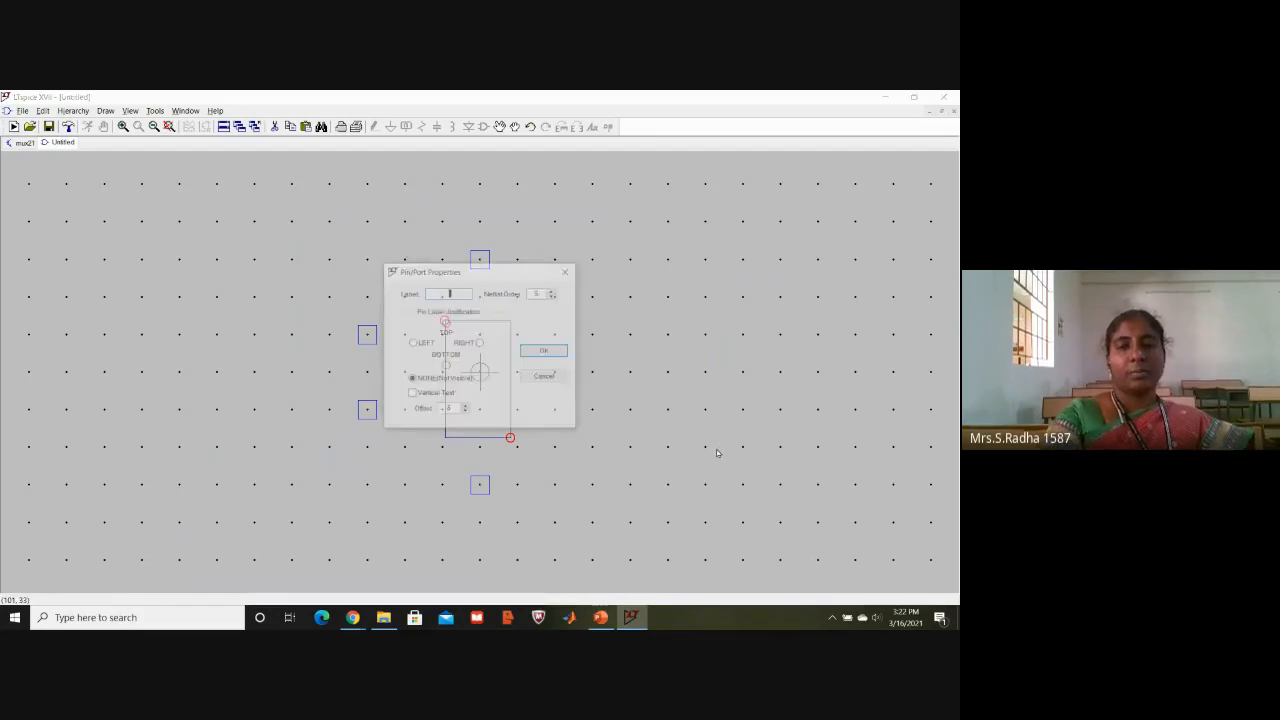
Add a pin labelled OUTPUT beyond the rectangle's right side, level with the symbol's origin.
key("Caps_Lock")
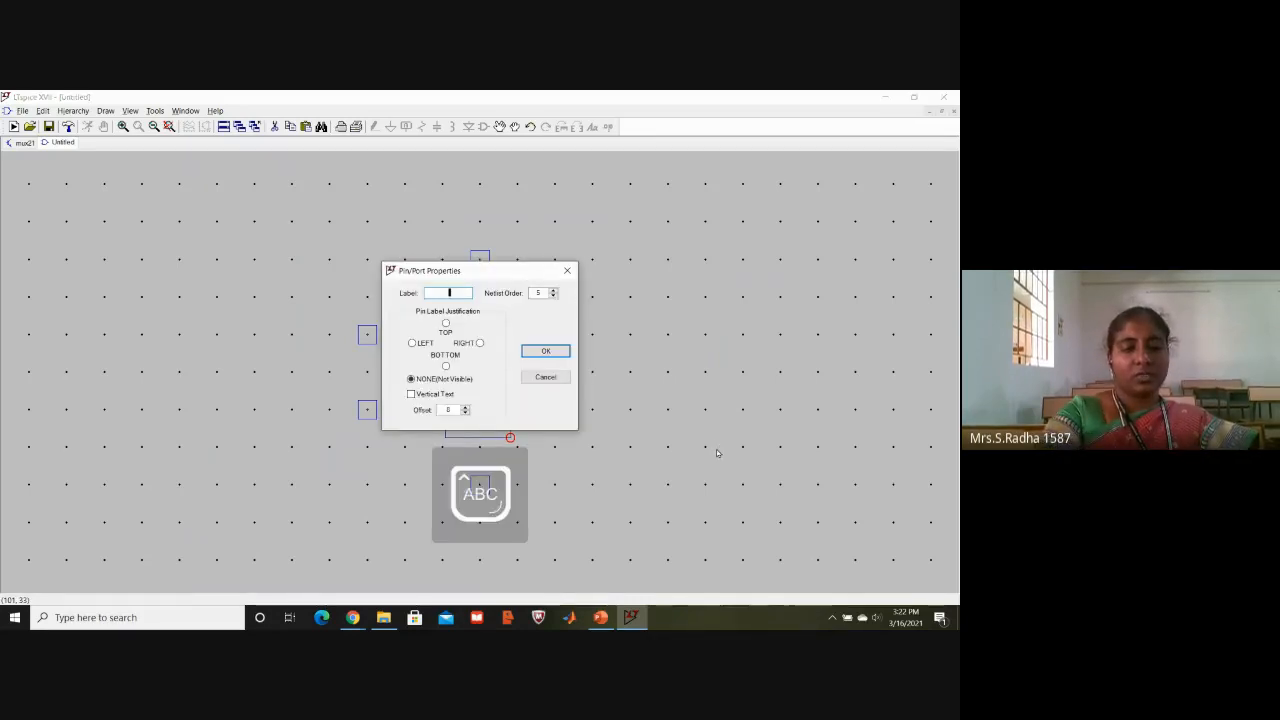
type("OUT")
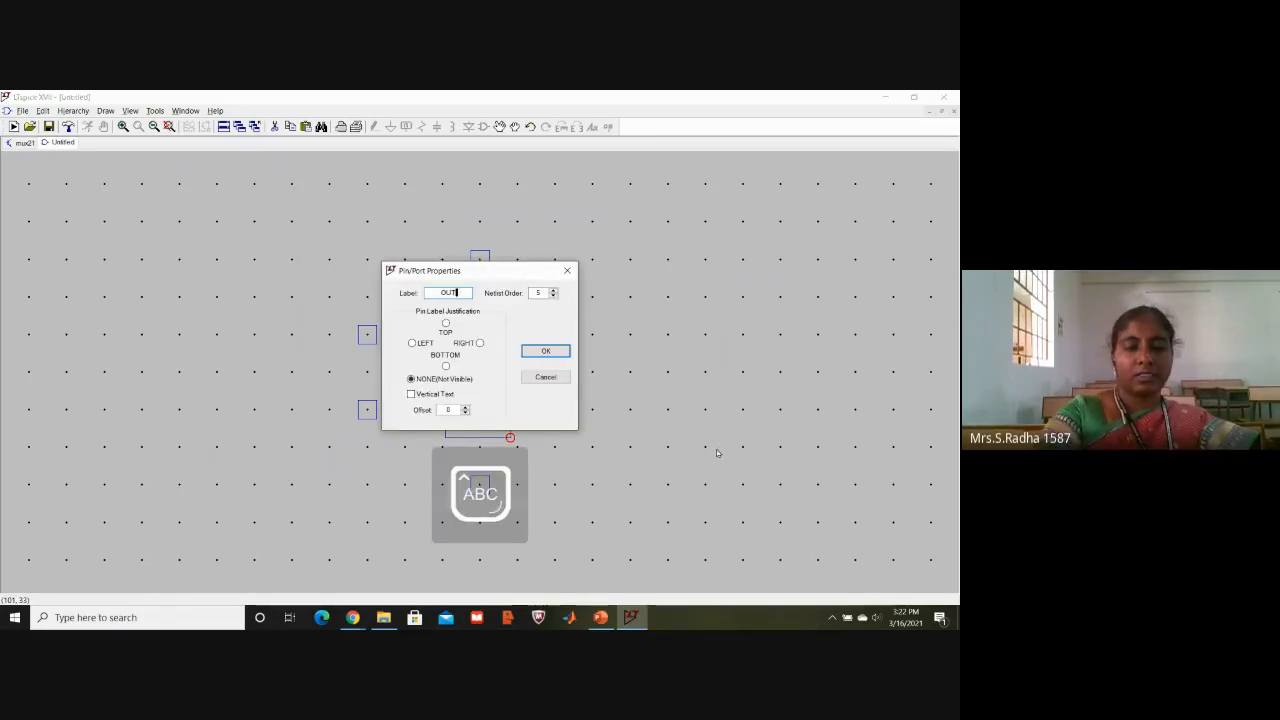
type("OPUT")
key("Caps_Lock")
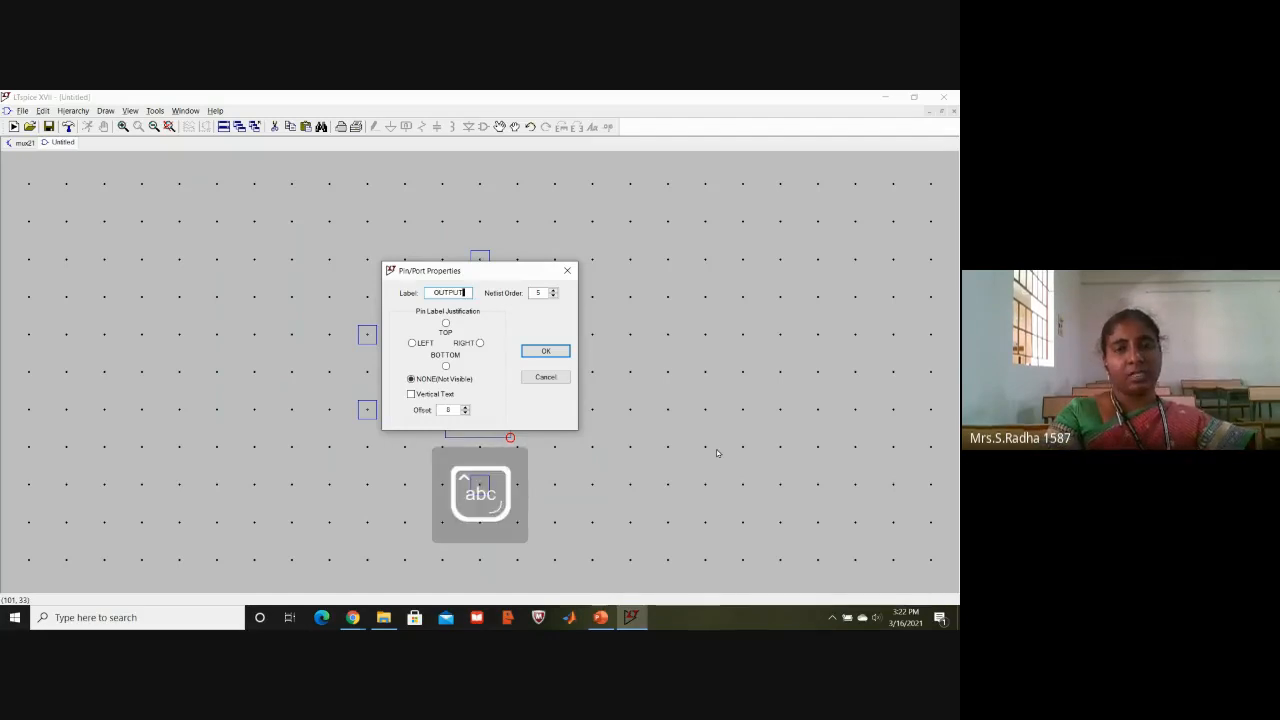
left_click(528, 354)
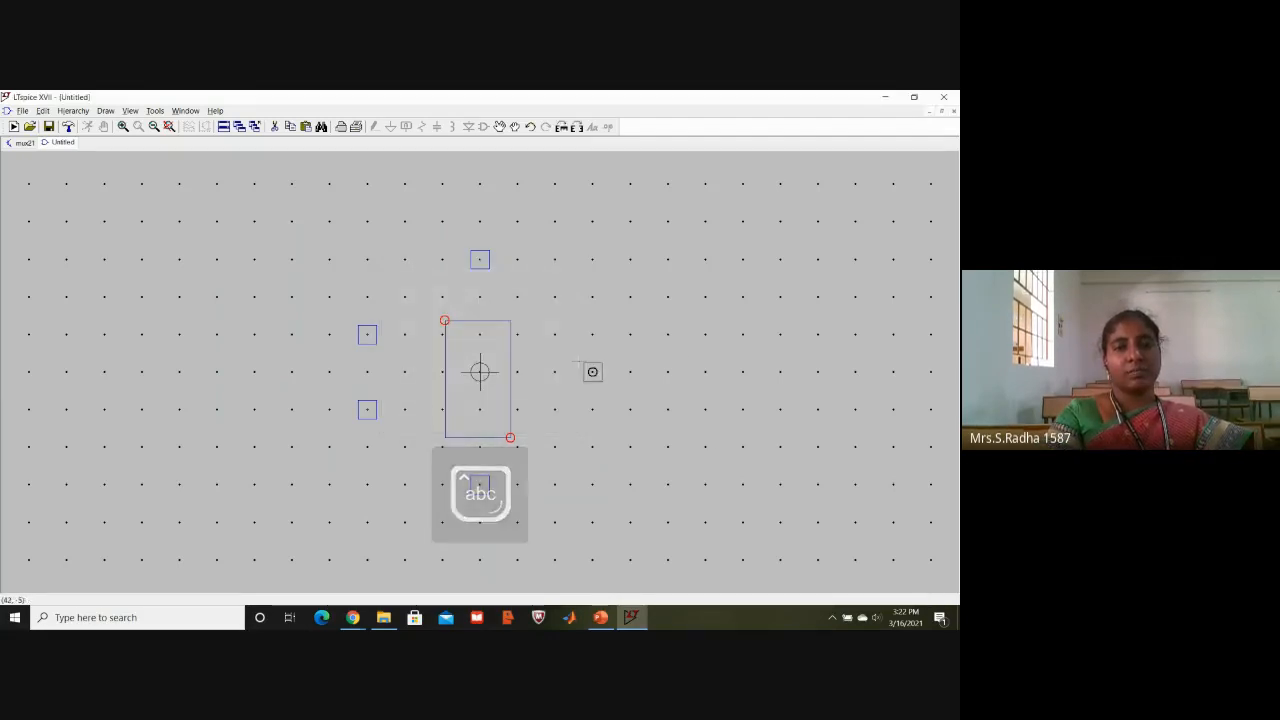
left_click(592, 371)
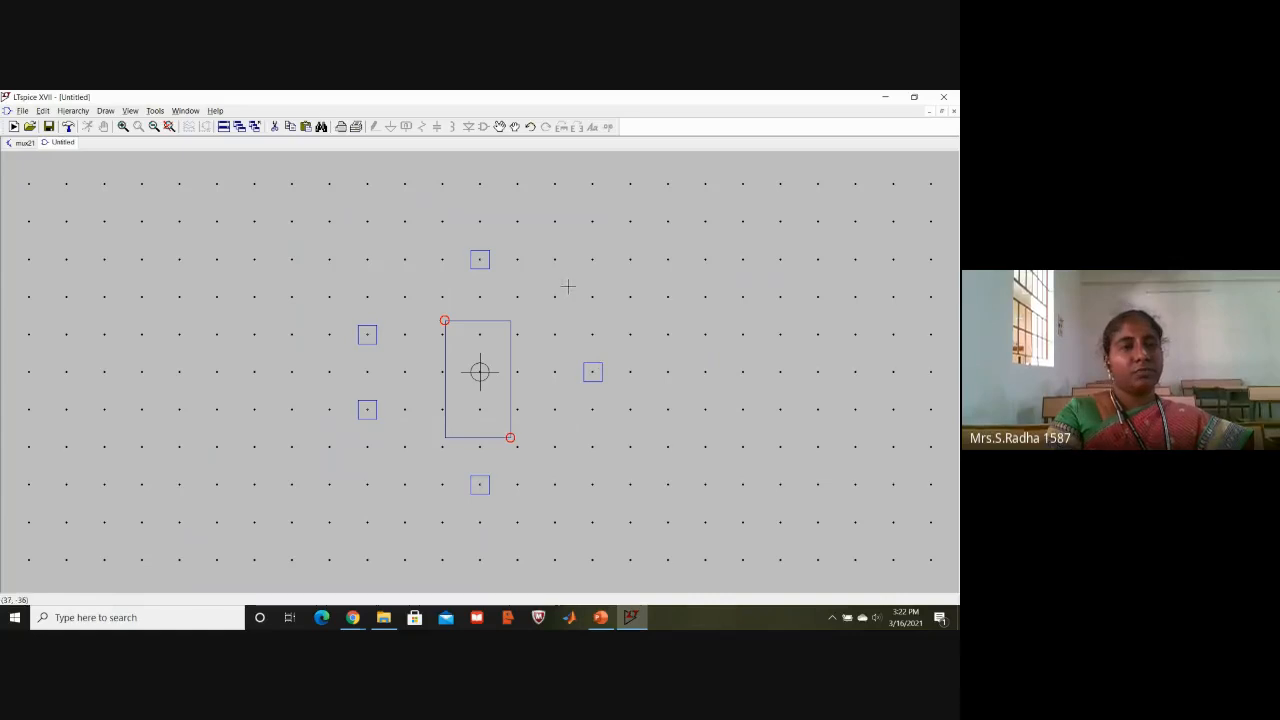
Draw horizontal lines joining the two input pins on the symbol's left to the rectangle's left edge.
left_click(17, 143)
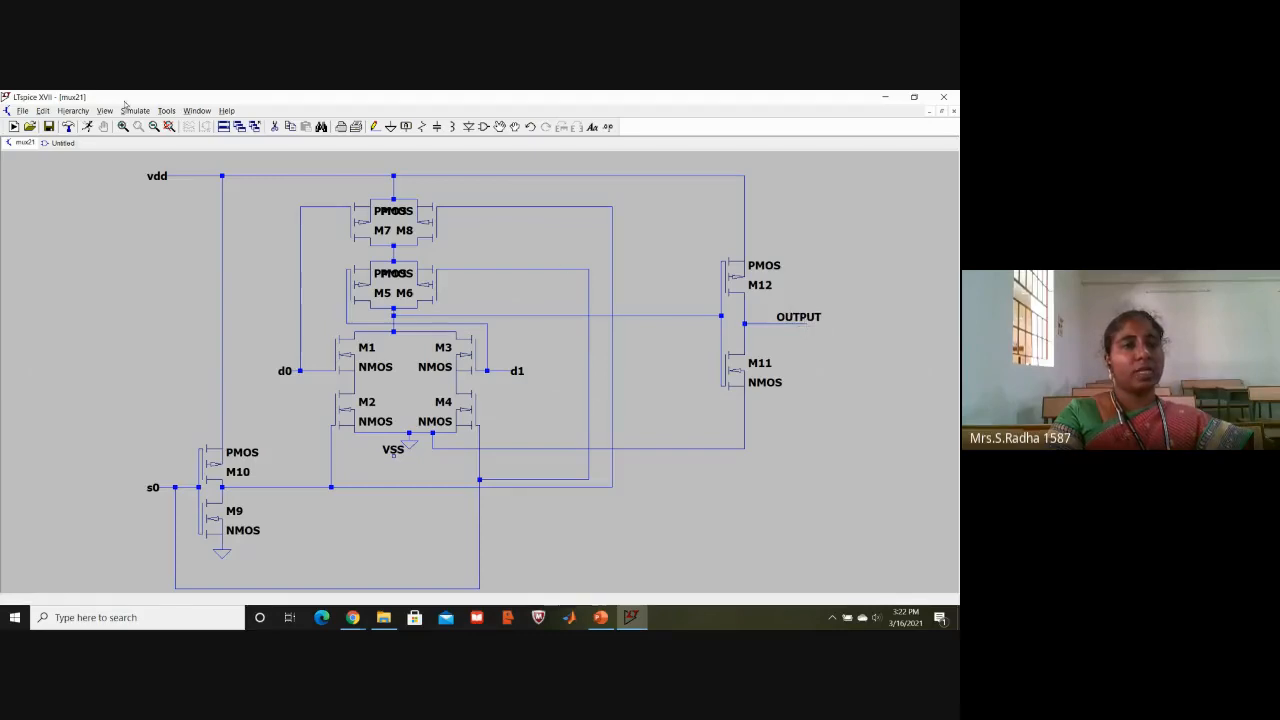
left_click(60, 145)
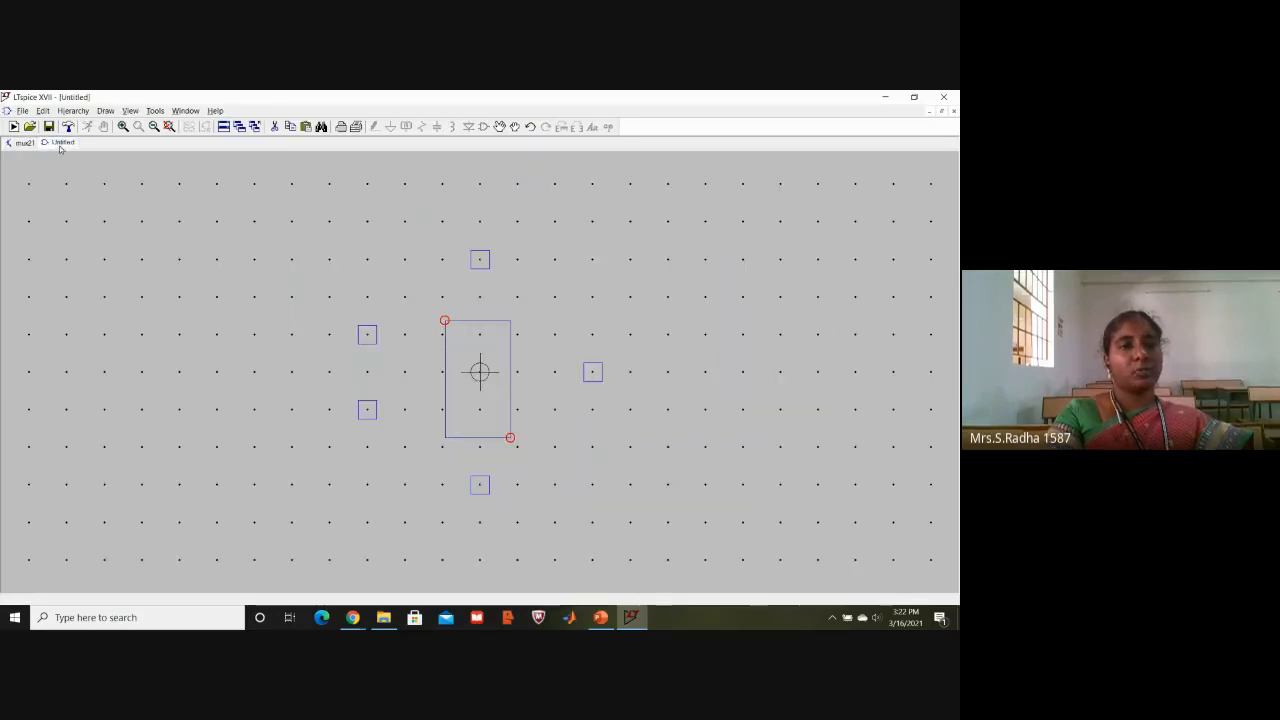
left_click(370, 335)
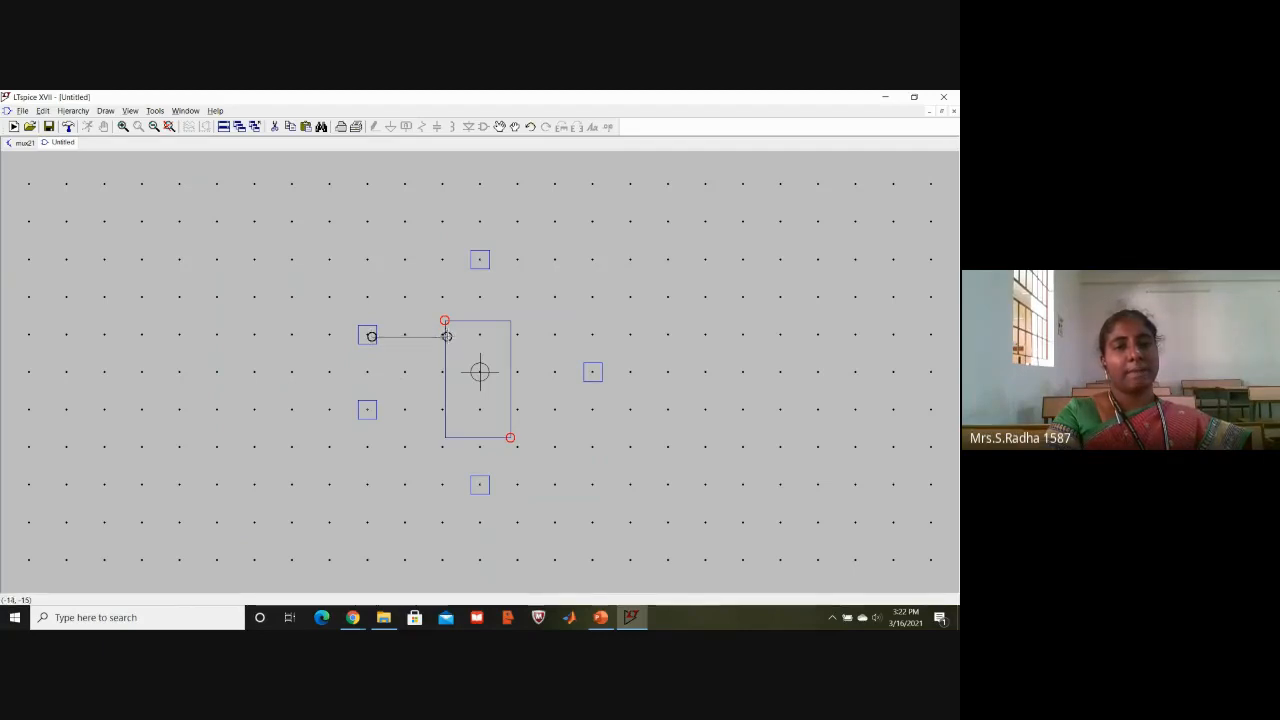
left_click(441, 337)
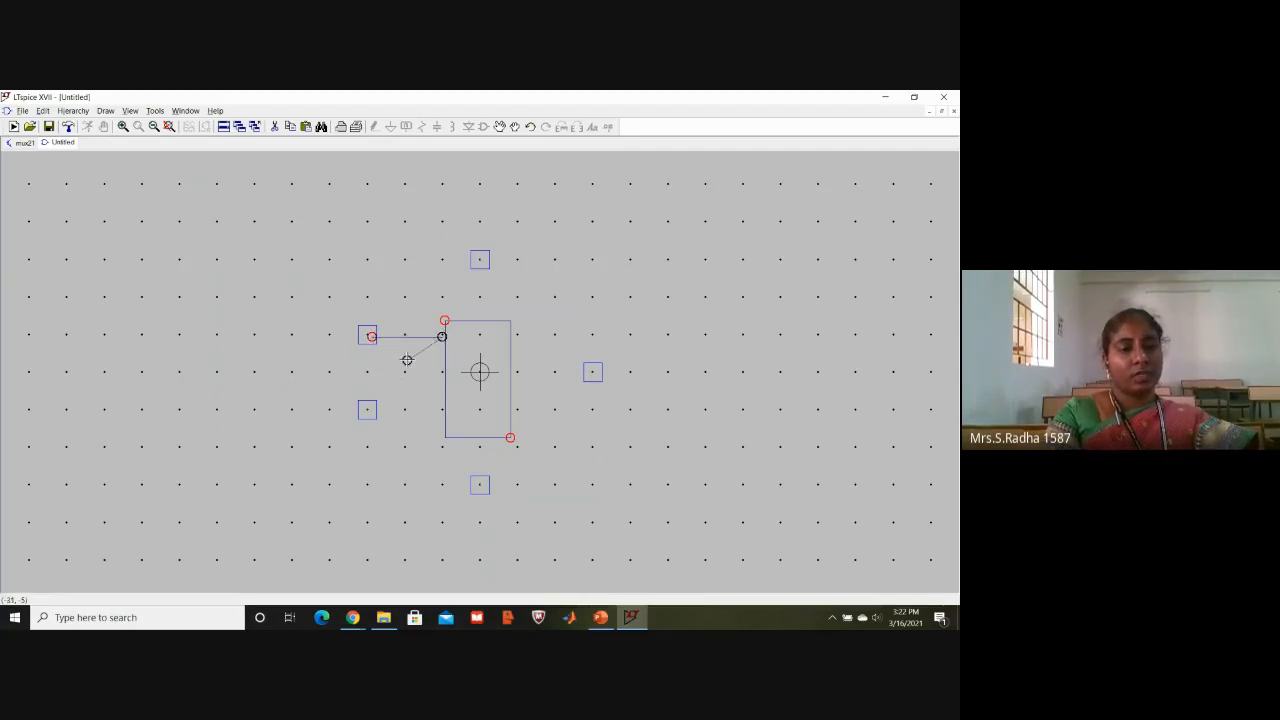
right_click(402, 364)
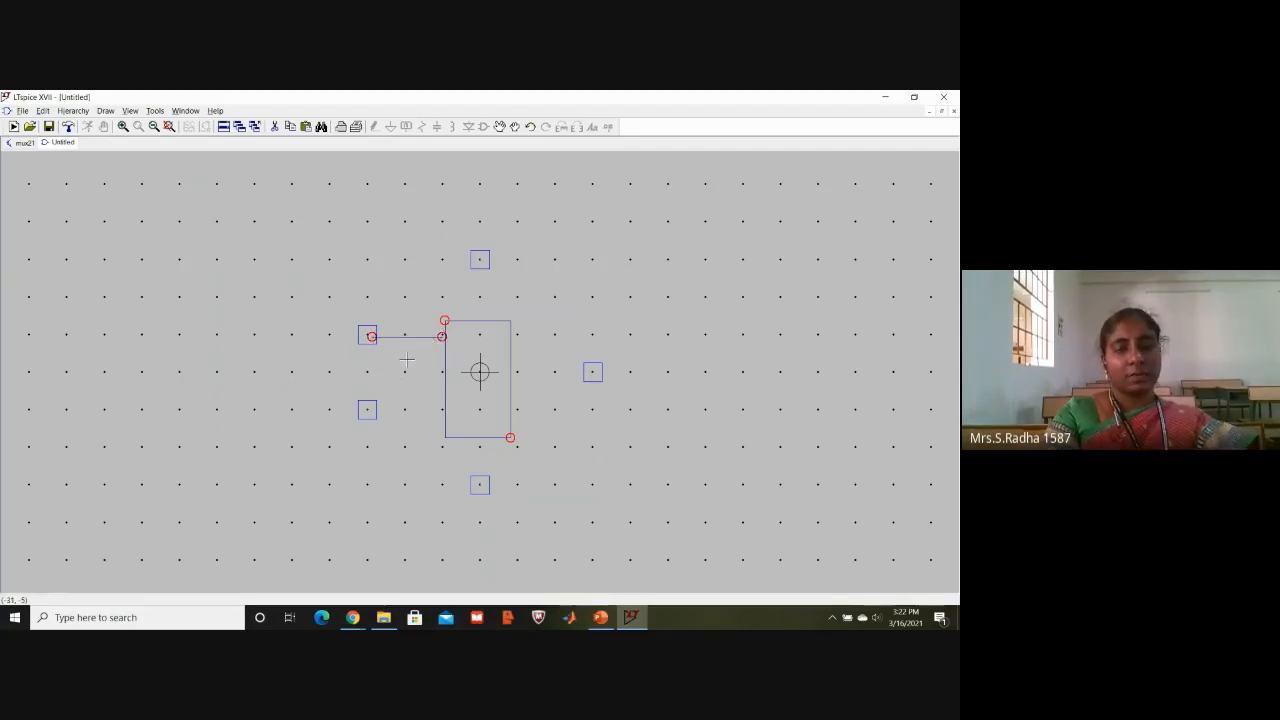
left_click(369, 411)
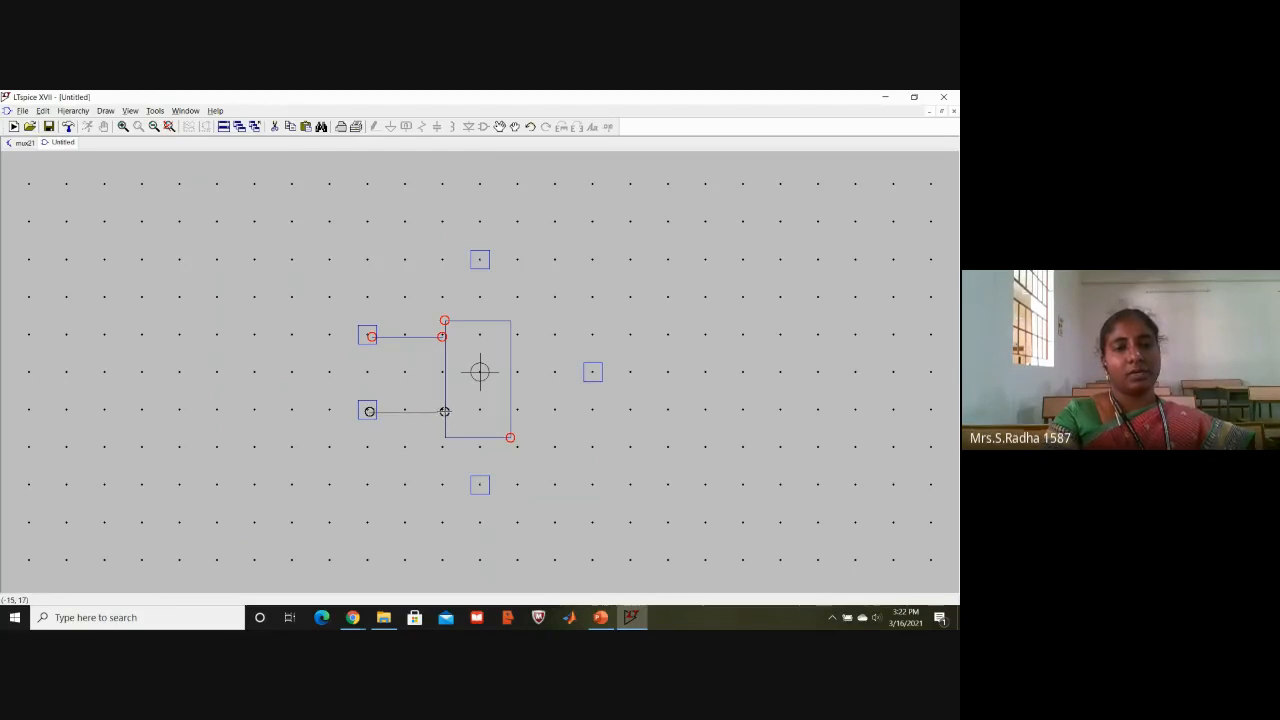
left_click(444, 411)
right_click(419, 456)
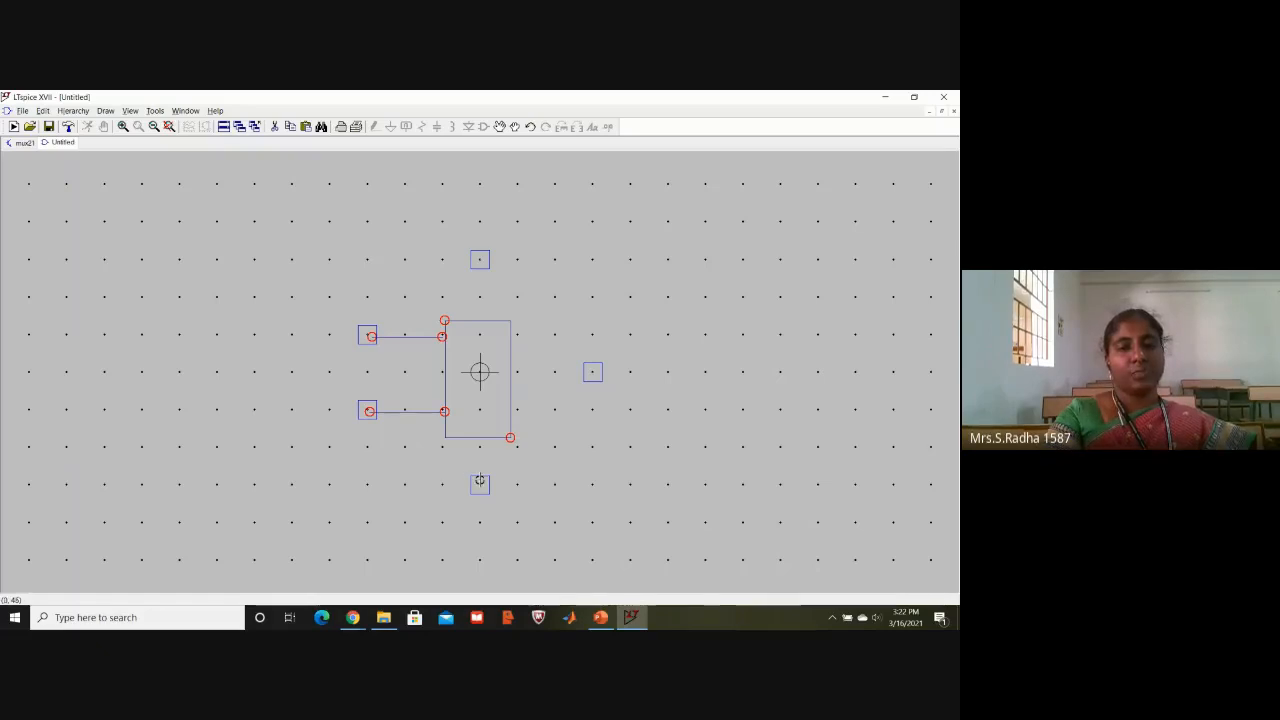
Draw lines joining the lower, upper and right-hand pins to the nearest edges of the rectangle.
left_click(482, 466)
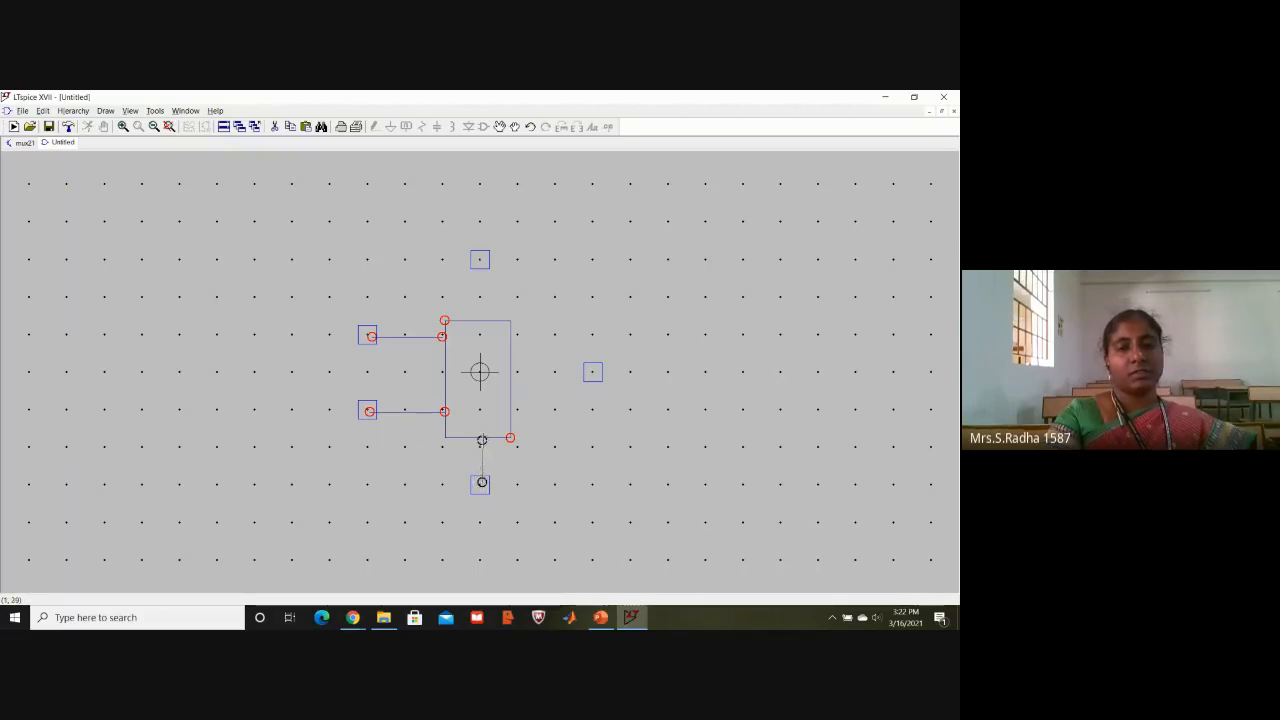
left_click(482, 440)
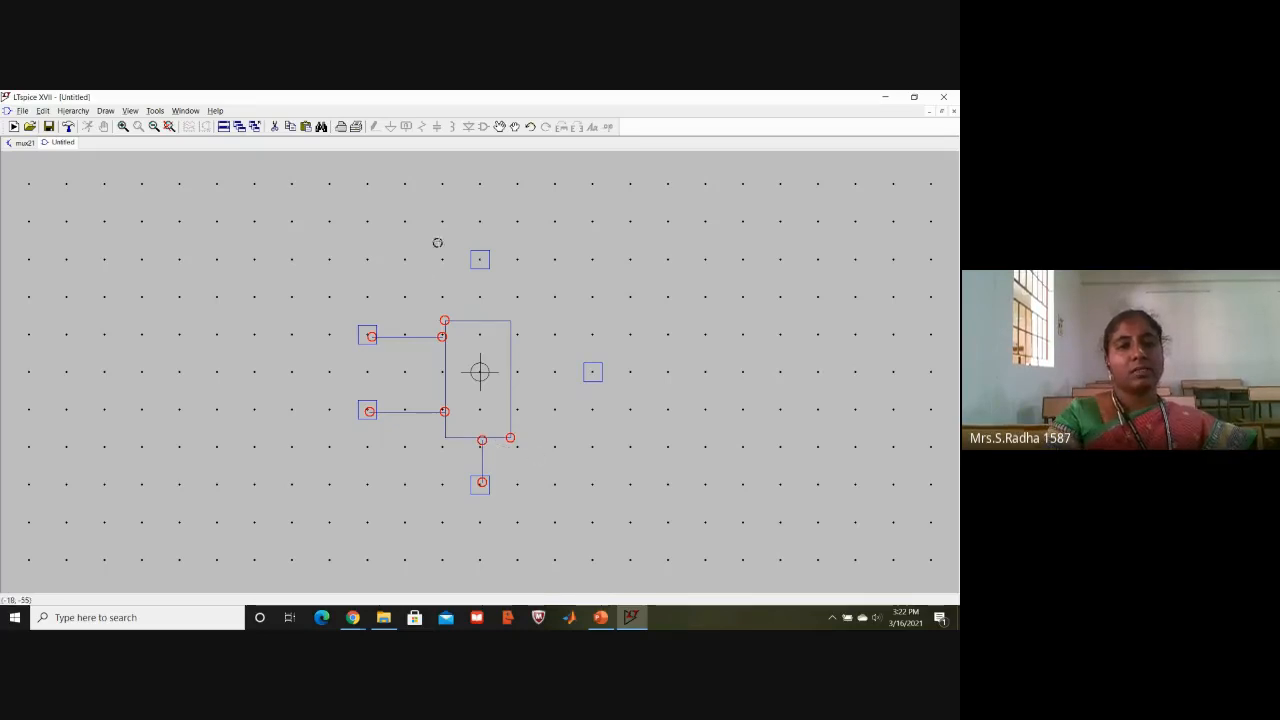
left_click(485, 261)
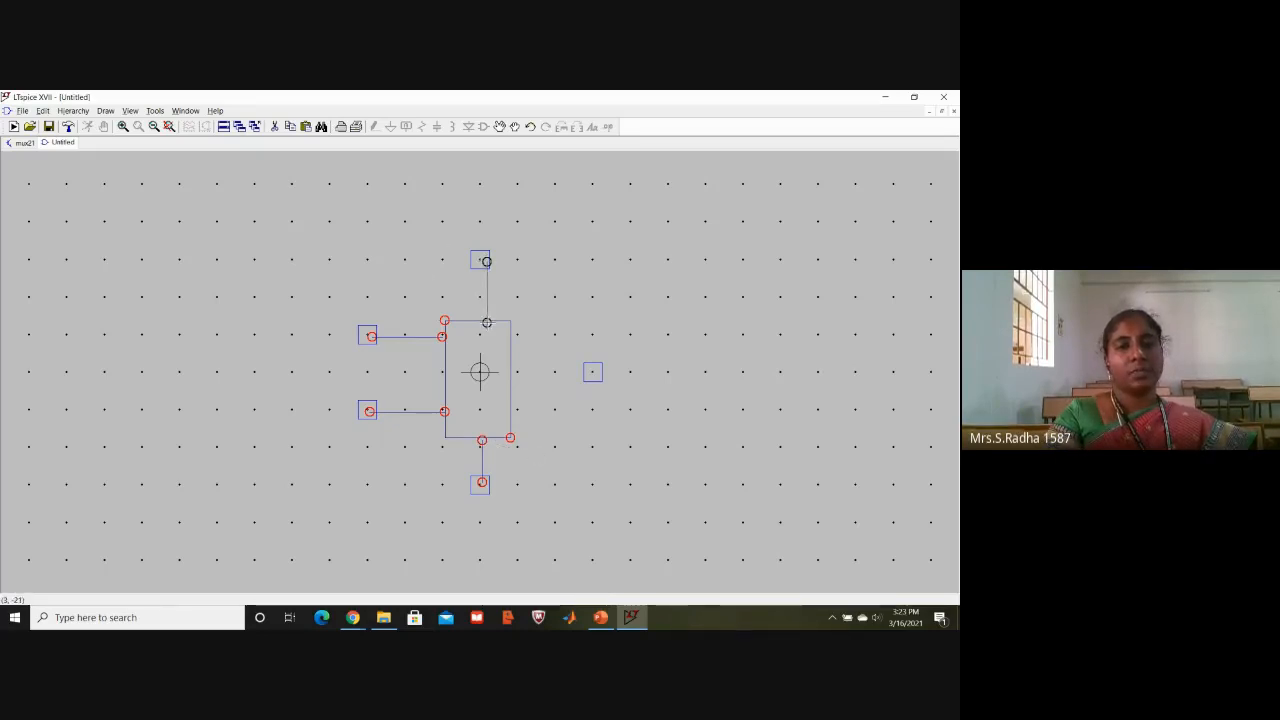
left_click(486, 322)
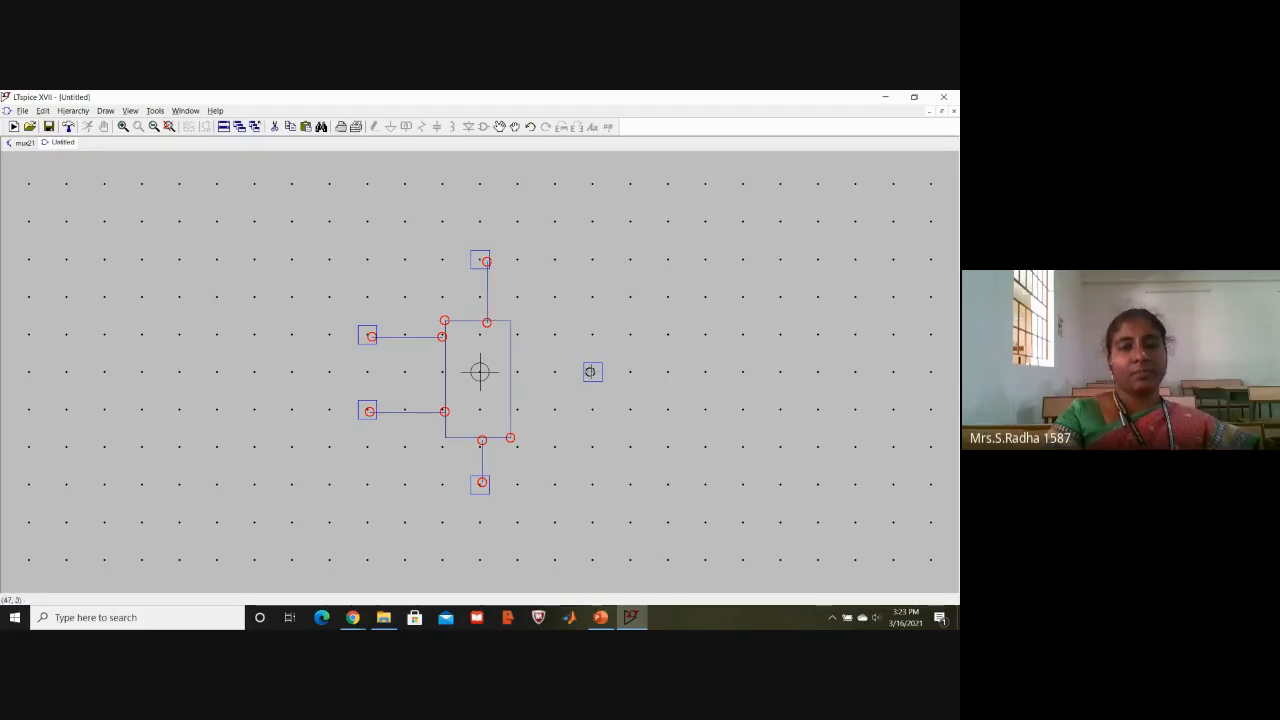
left_click(591, 372)
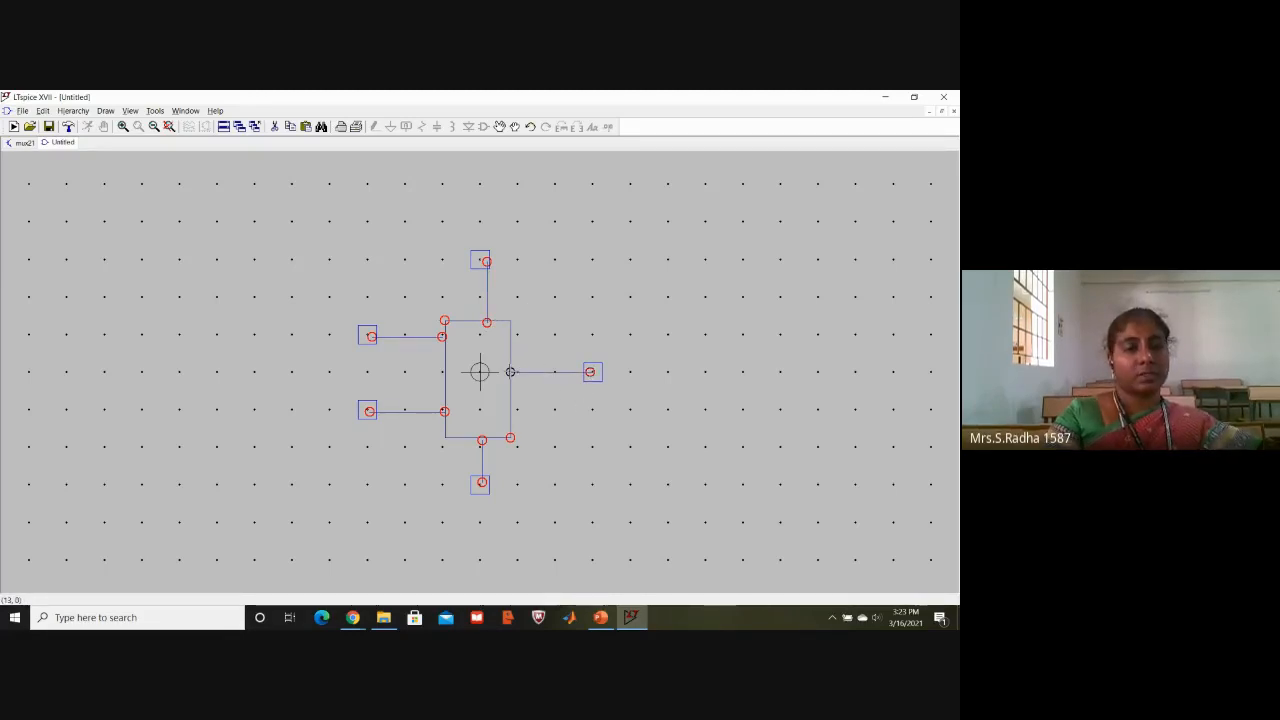
left_click(510, 372)
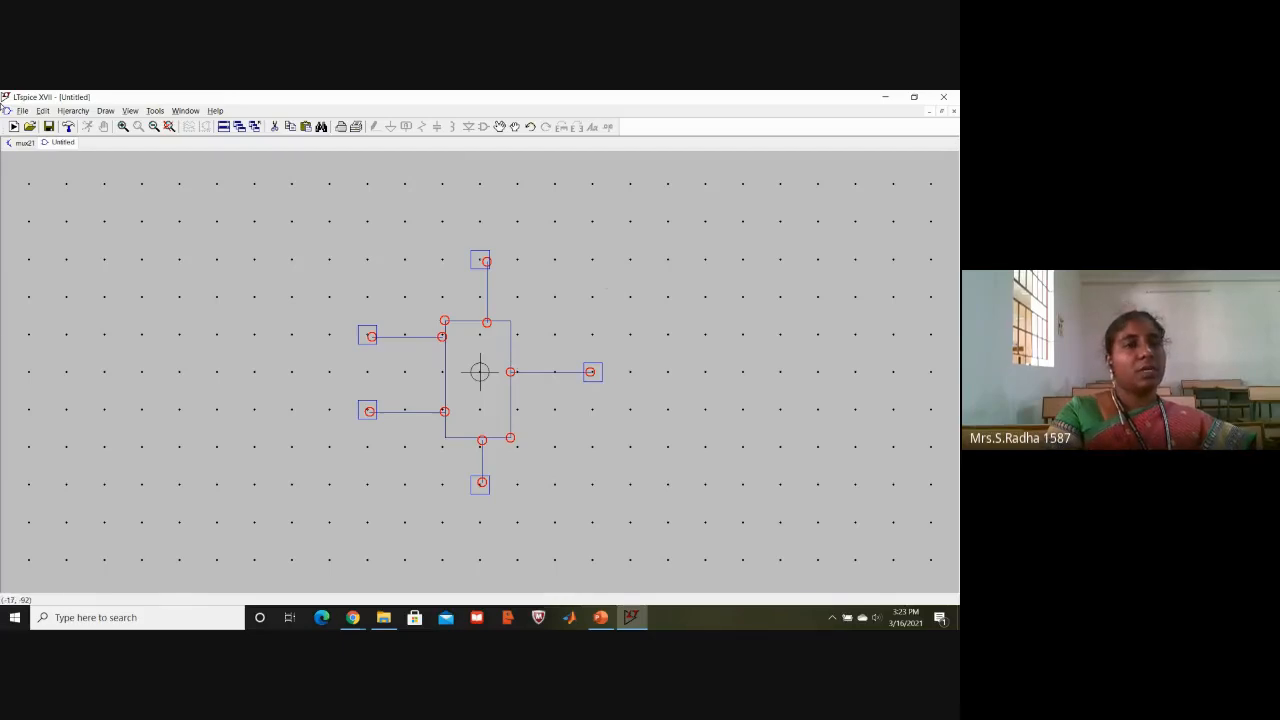
Save the symbol as mux21 in the LTspiceXVII documents folder as a schematic symbol file (.asy).
left_click(21, 111)
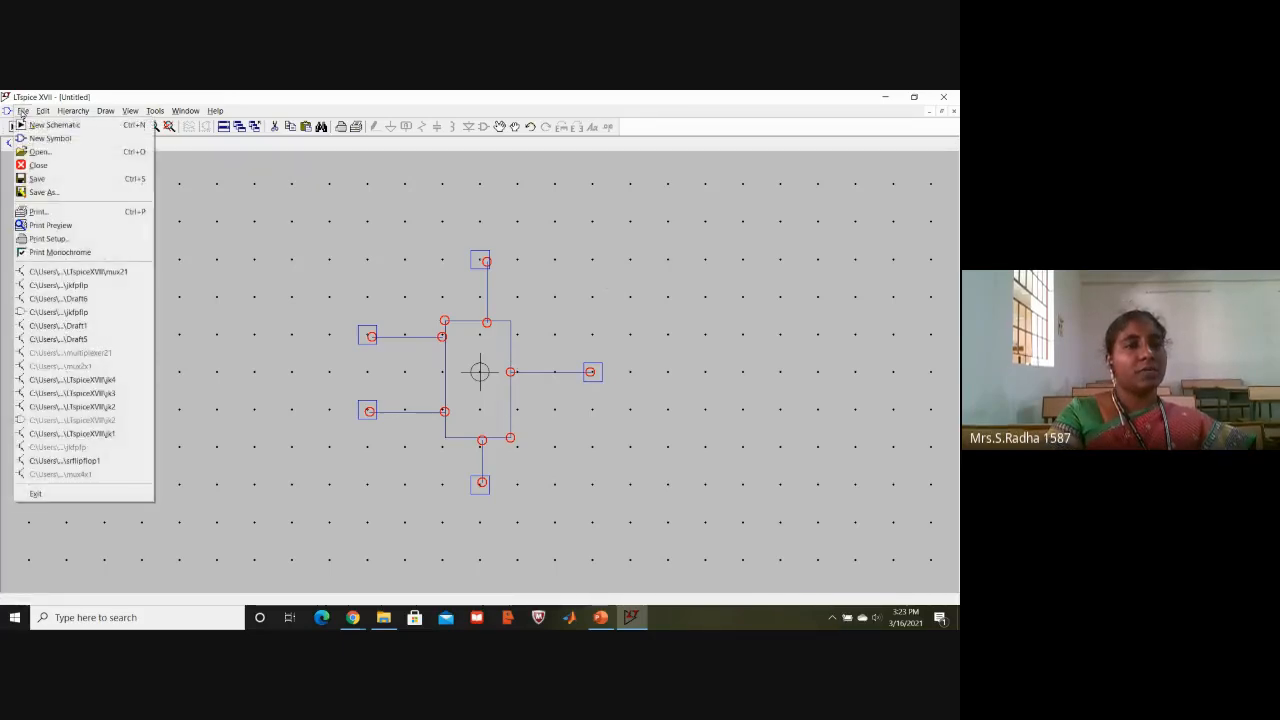
left_click(59, 193)
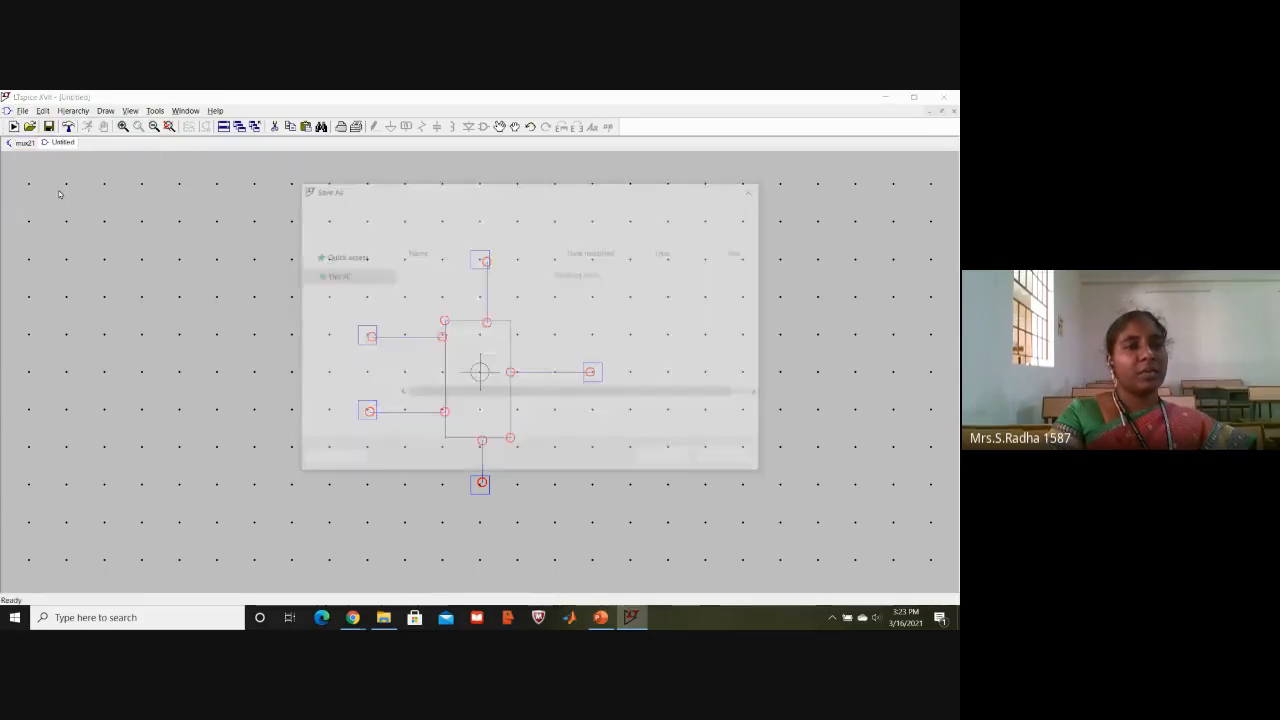
type("mux21")
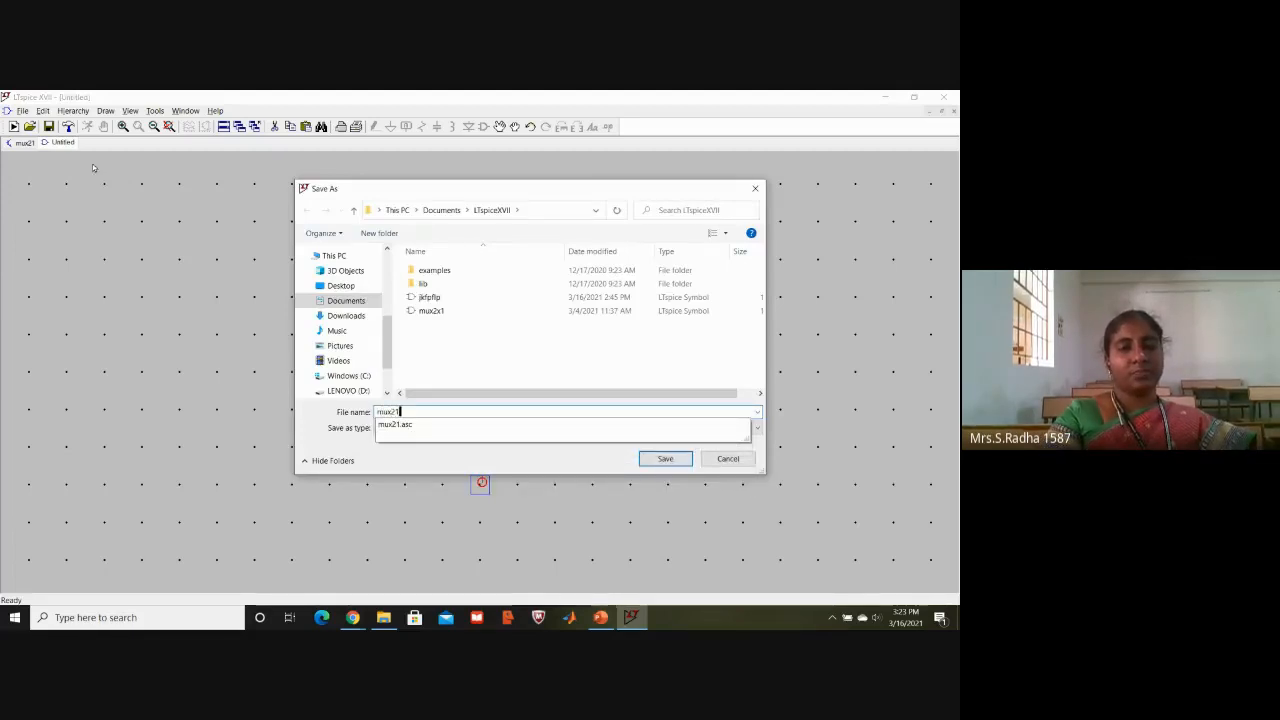
left_click(514, 362)
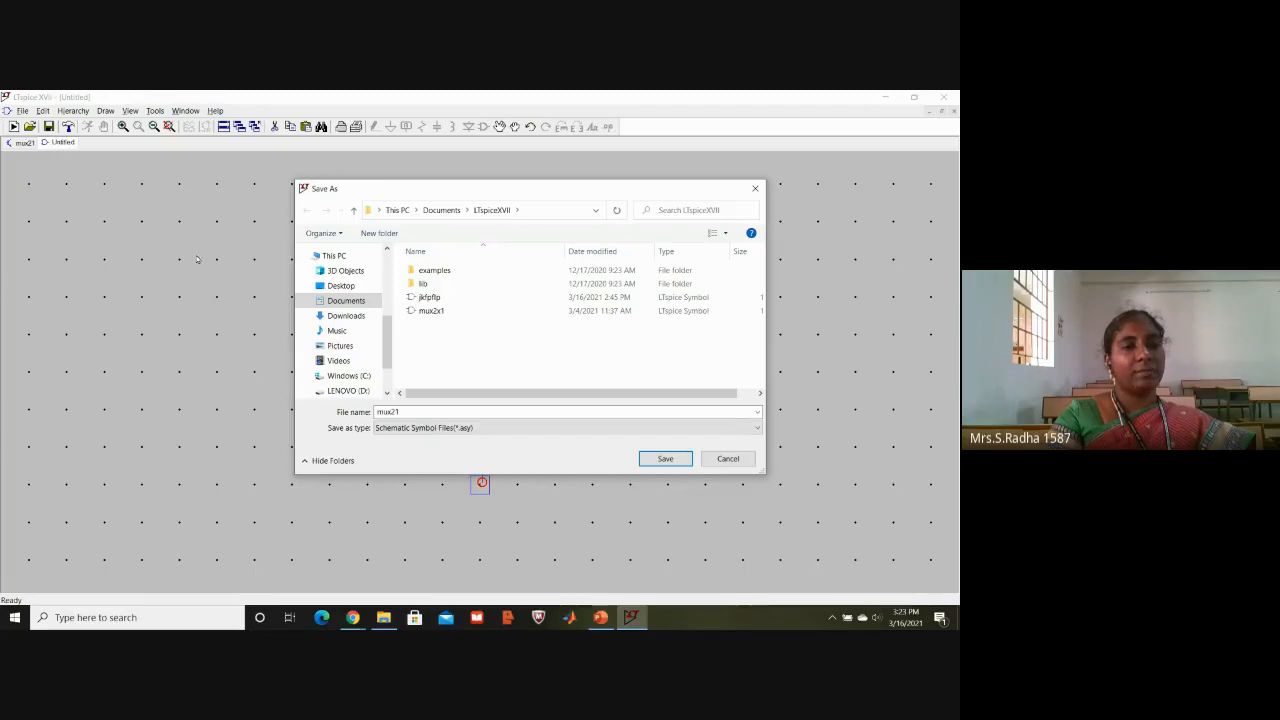
left_click(662, 459)
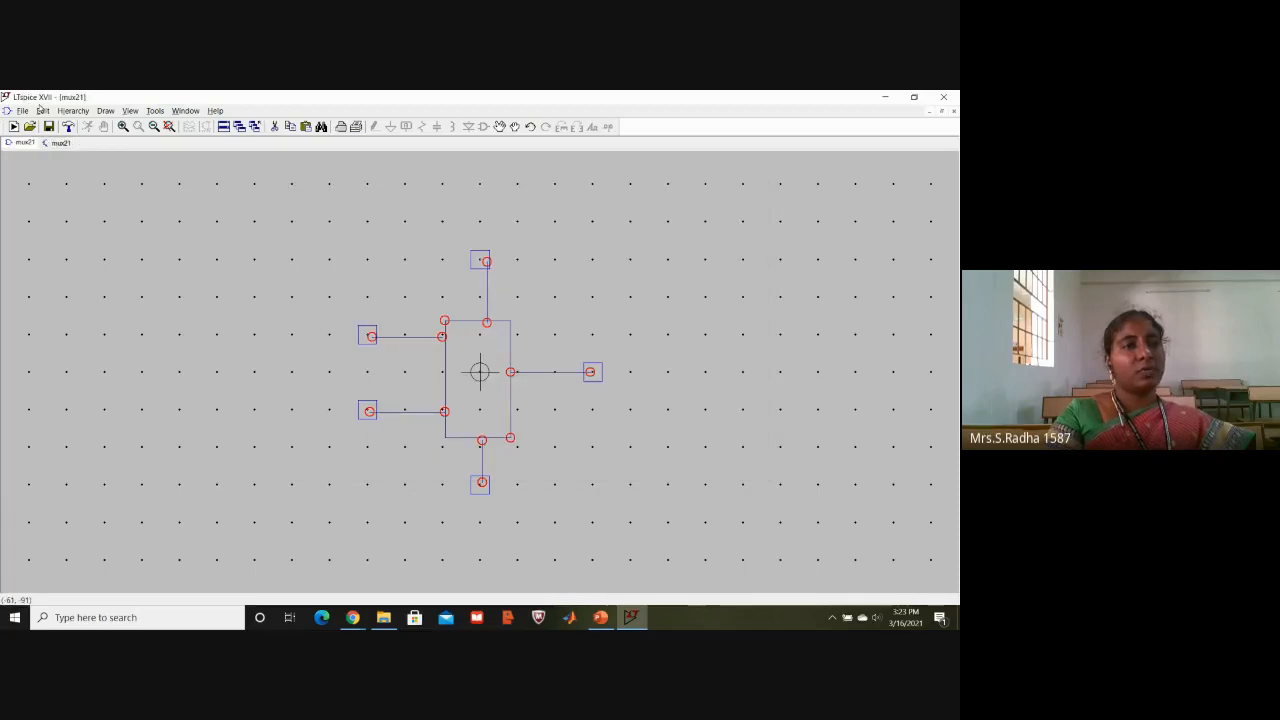
Set the symbol type to Block in the mux21 symbol's attributes.
left_click(41, 110)
mouse_move(110, 160)
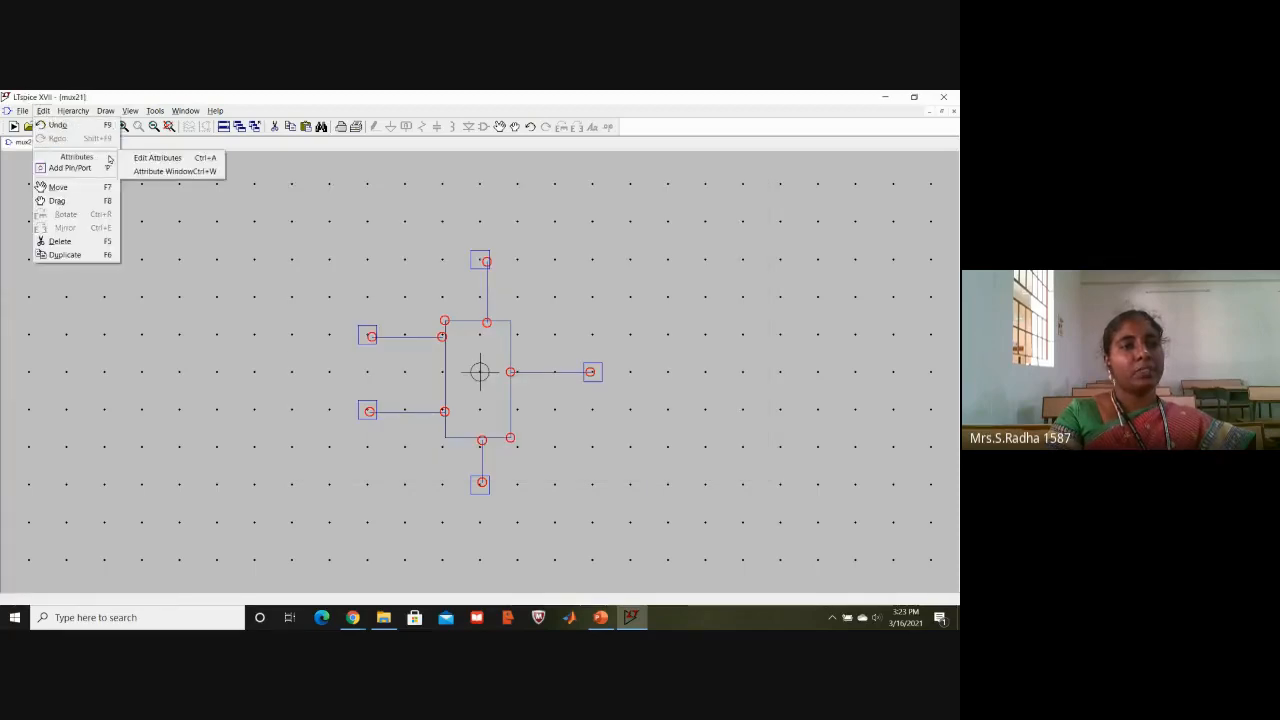
left_click(157, 160)
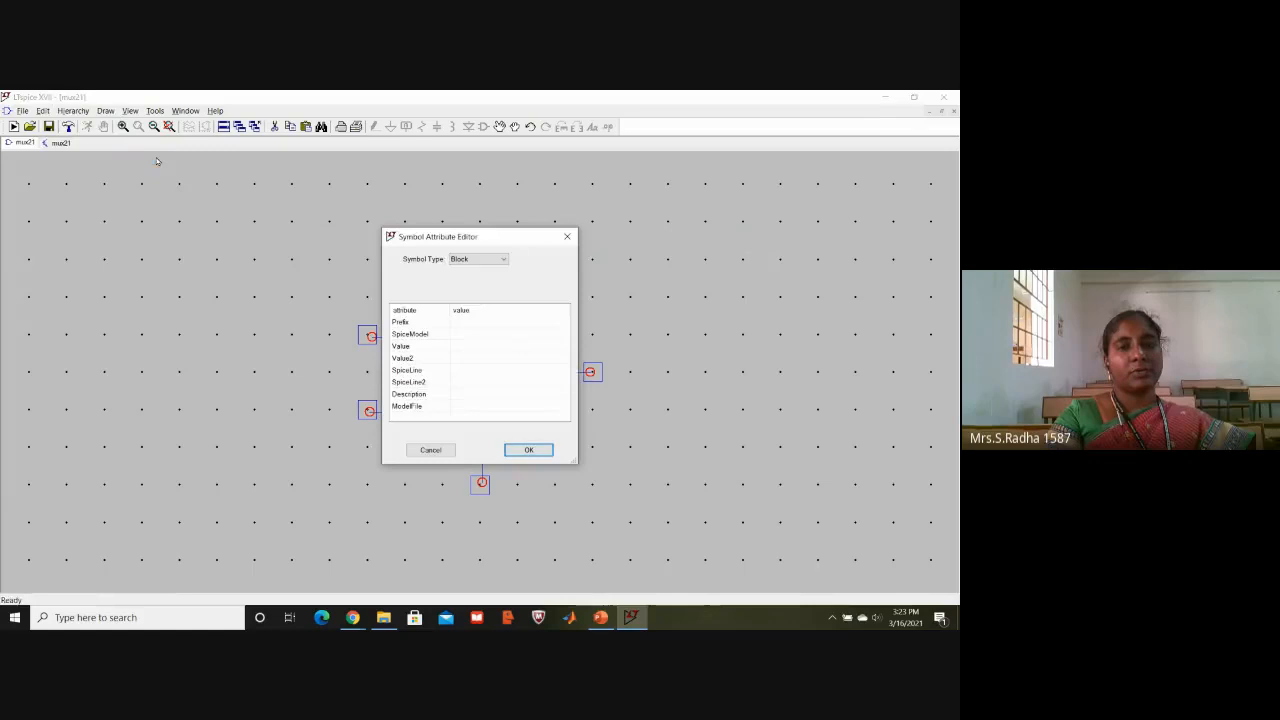
left_click(480, 261)
left_click(480, 278)
left_click(528, 450)
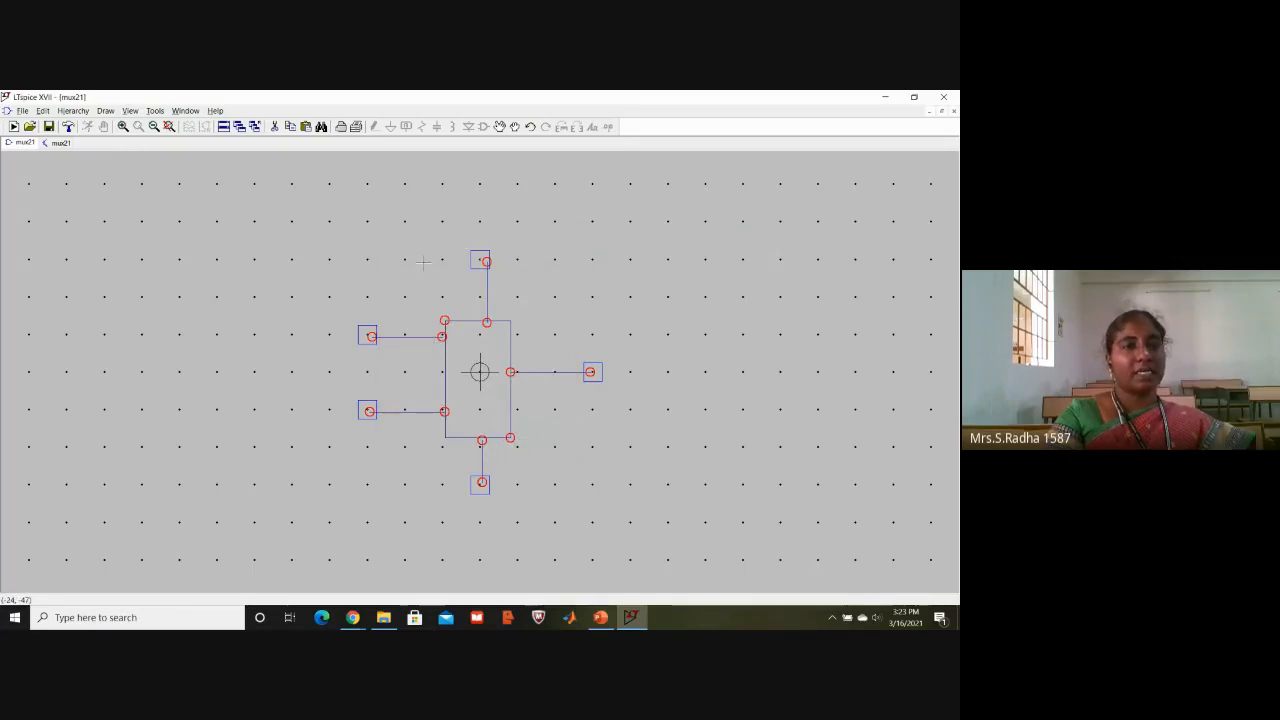
Add an InstName attribute window above the right-hand pin of the mux21 symbol and save the symbol.
left_click(44, 111)
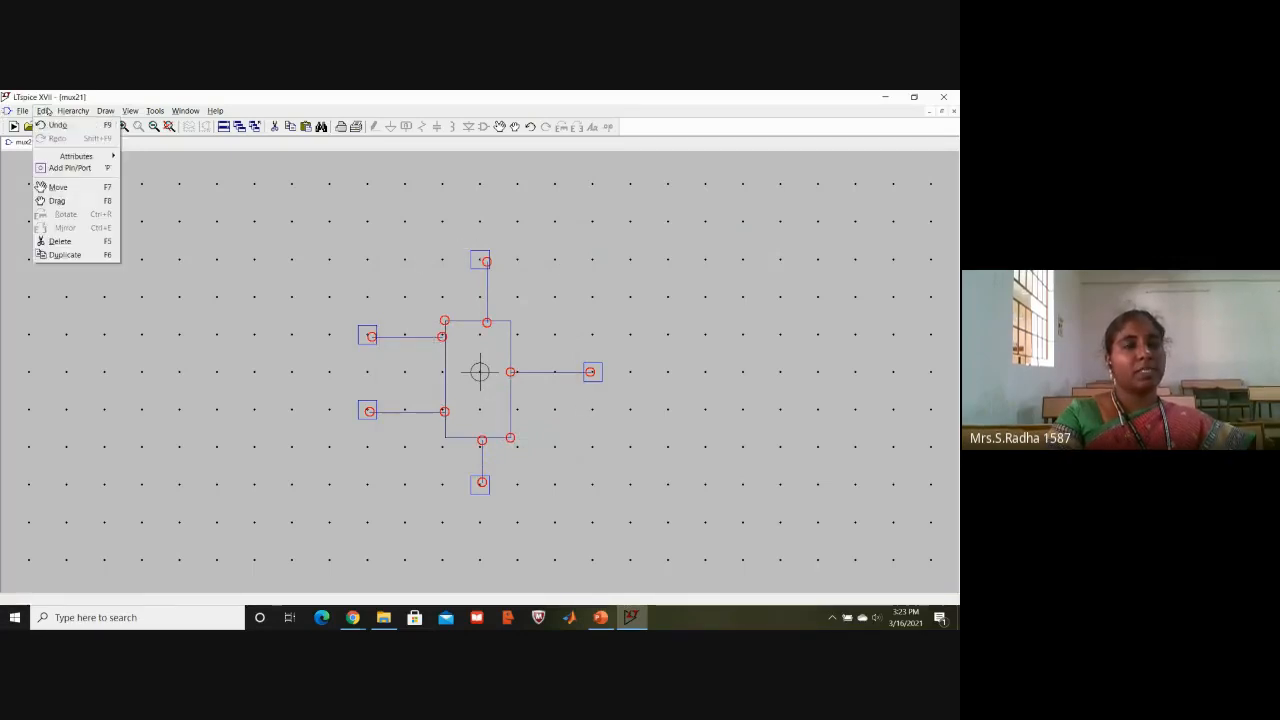
mouse_move(90, 157)
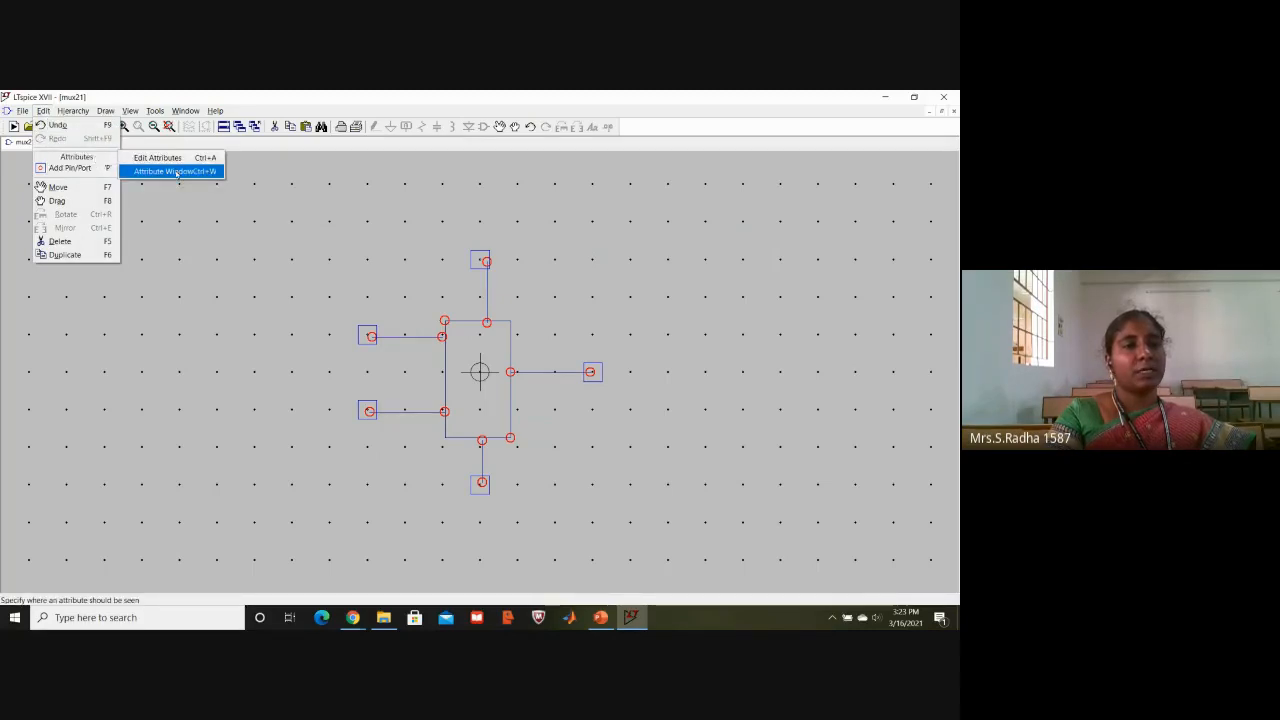
left_click(176, 172)
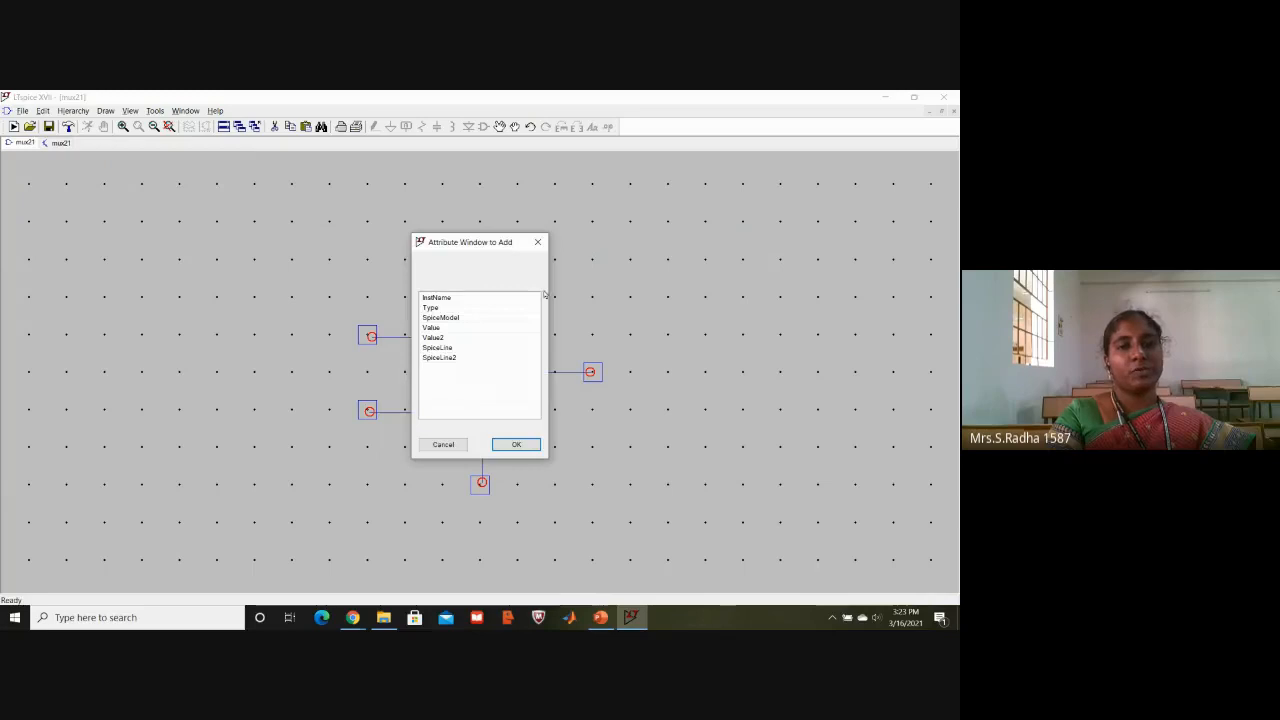
left_click(436, 298)
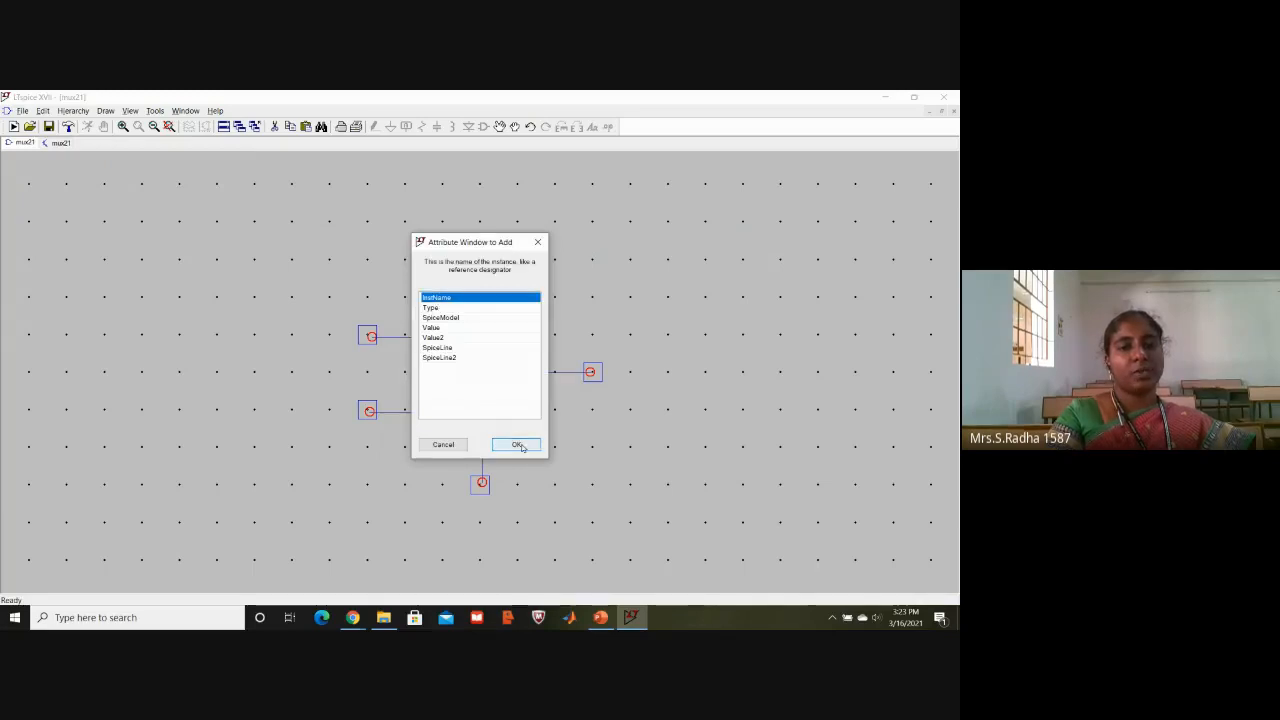
left_click(521, 446)
left_click(562, 295)
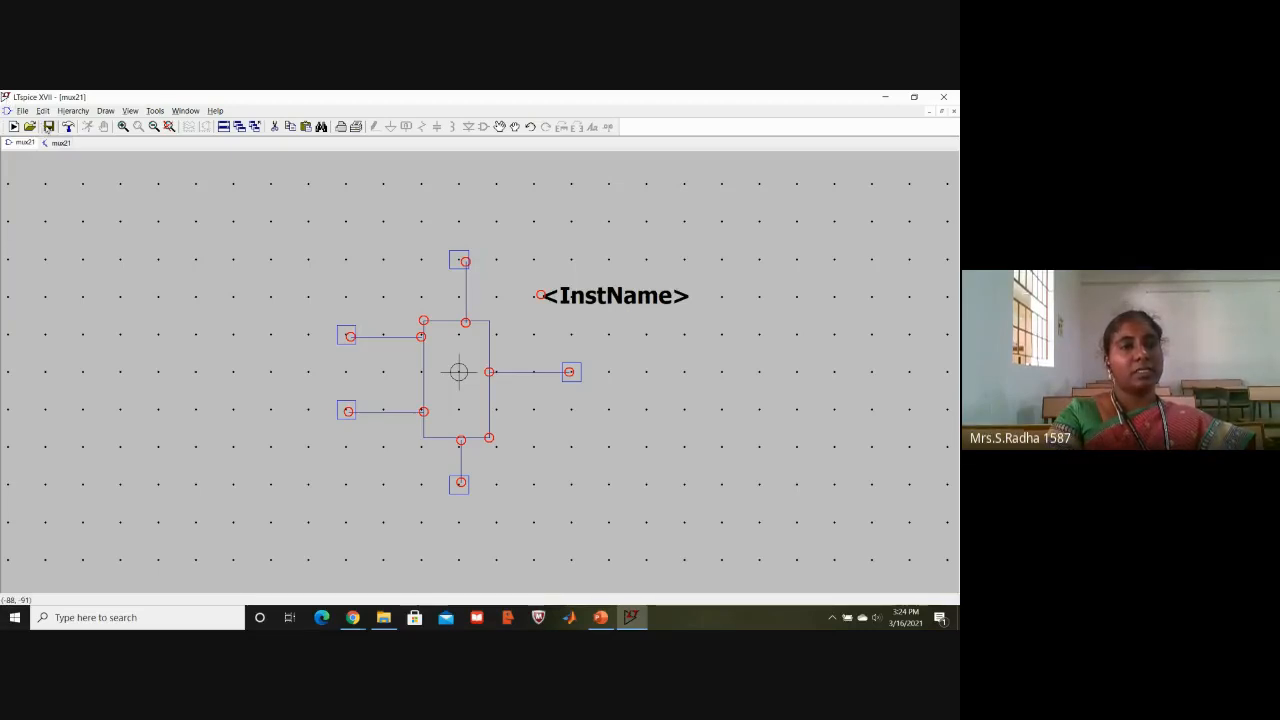
left_click(48, 127)
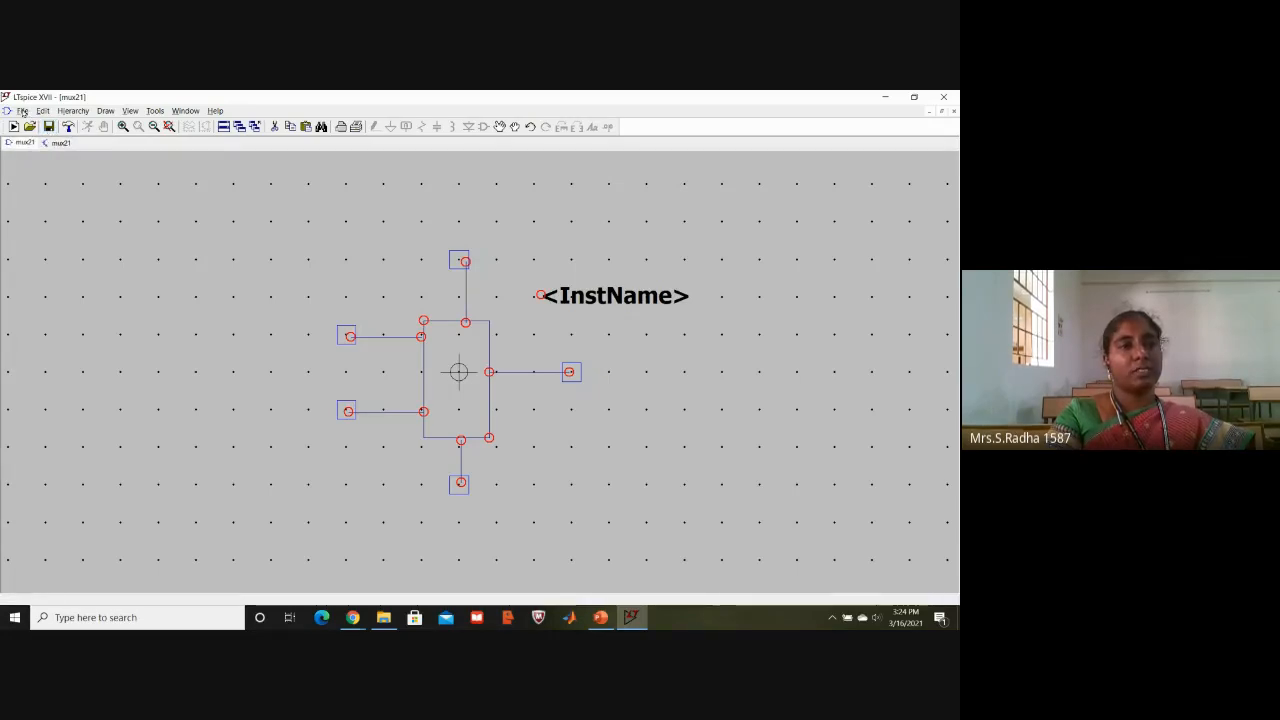
Create a new schematic and review the "4x1 MUX using 2x1 MUX" slide in PowerPoint before returning to LTspice.
left_click(14, 127)
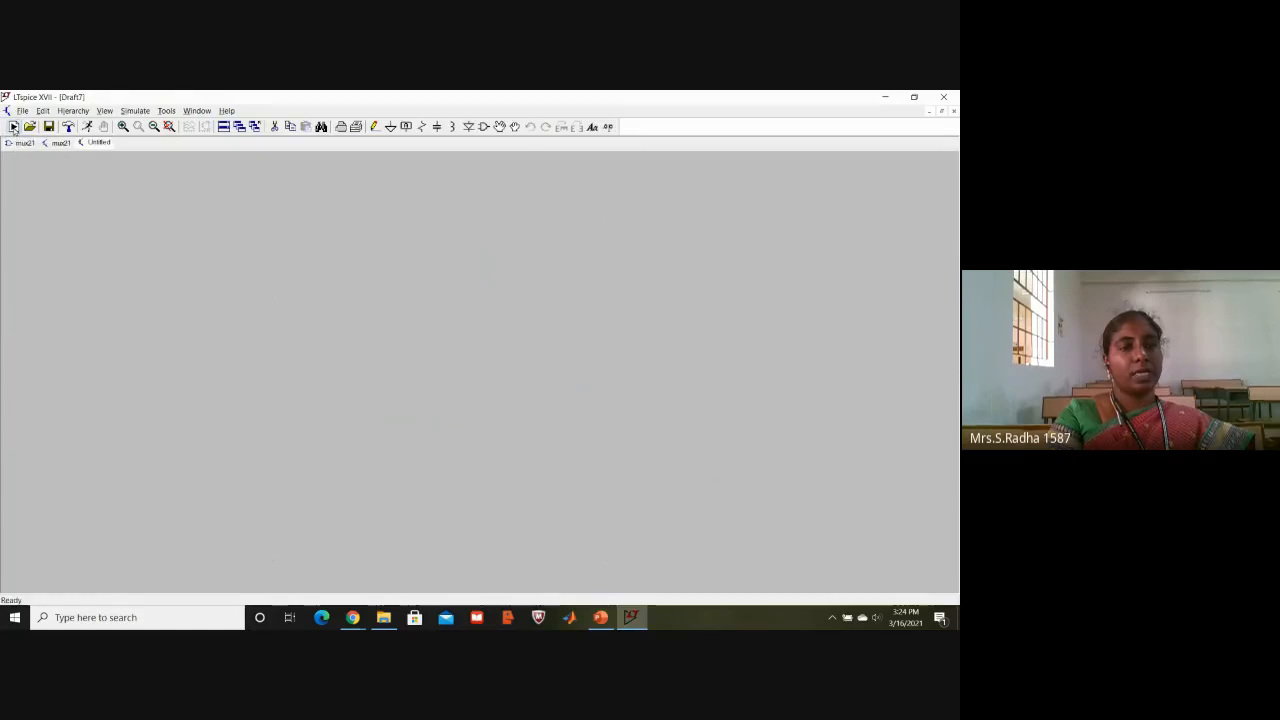
left_click(601, 617)
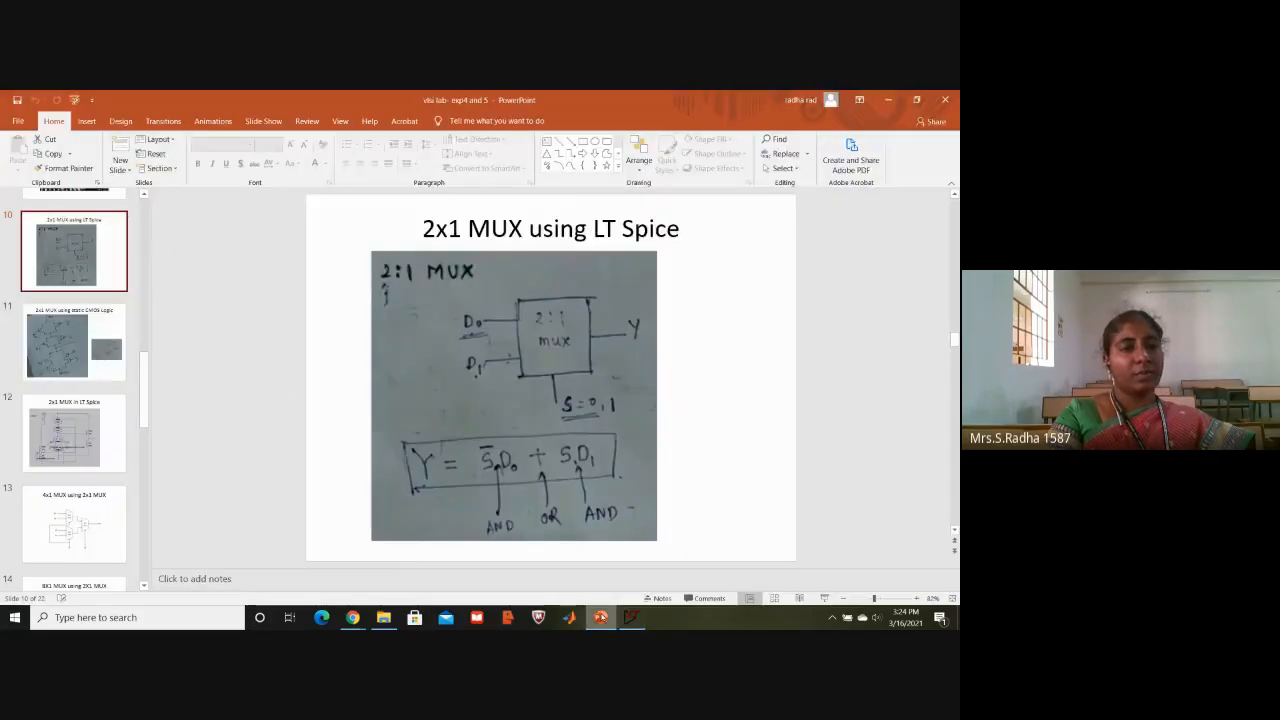
left_click(81, 521)
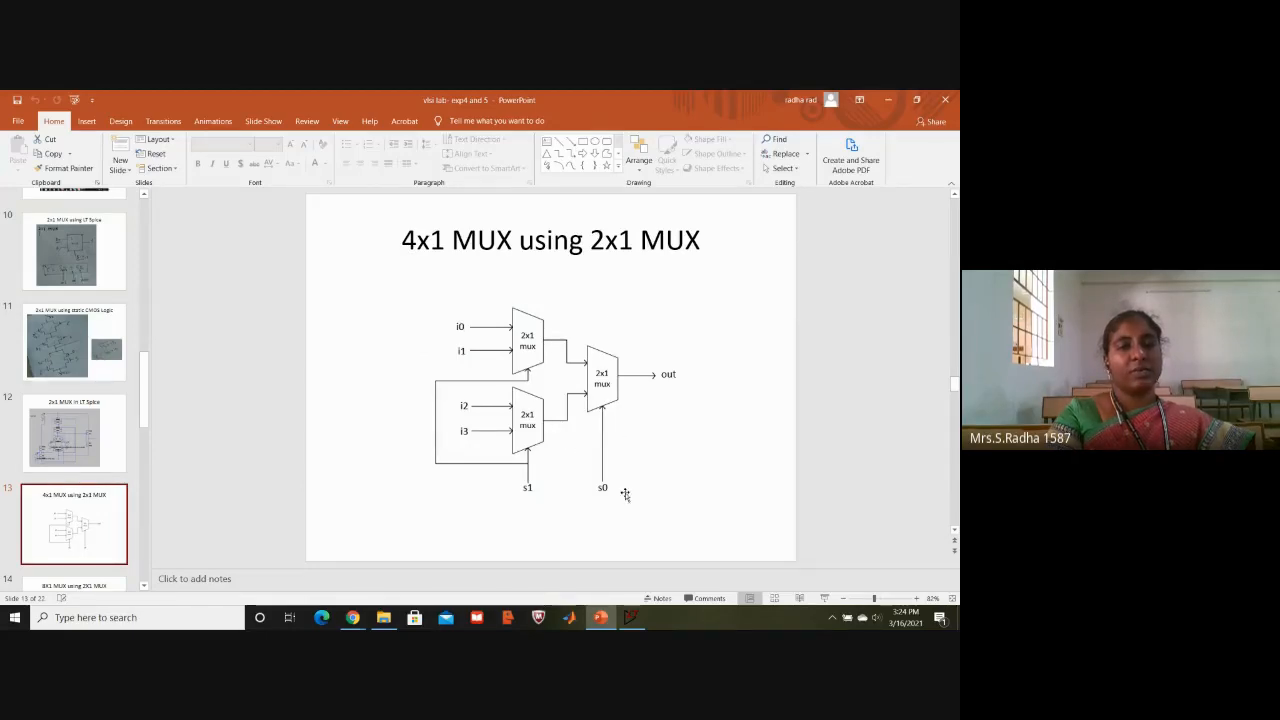
left_click(631, 617)
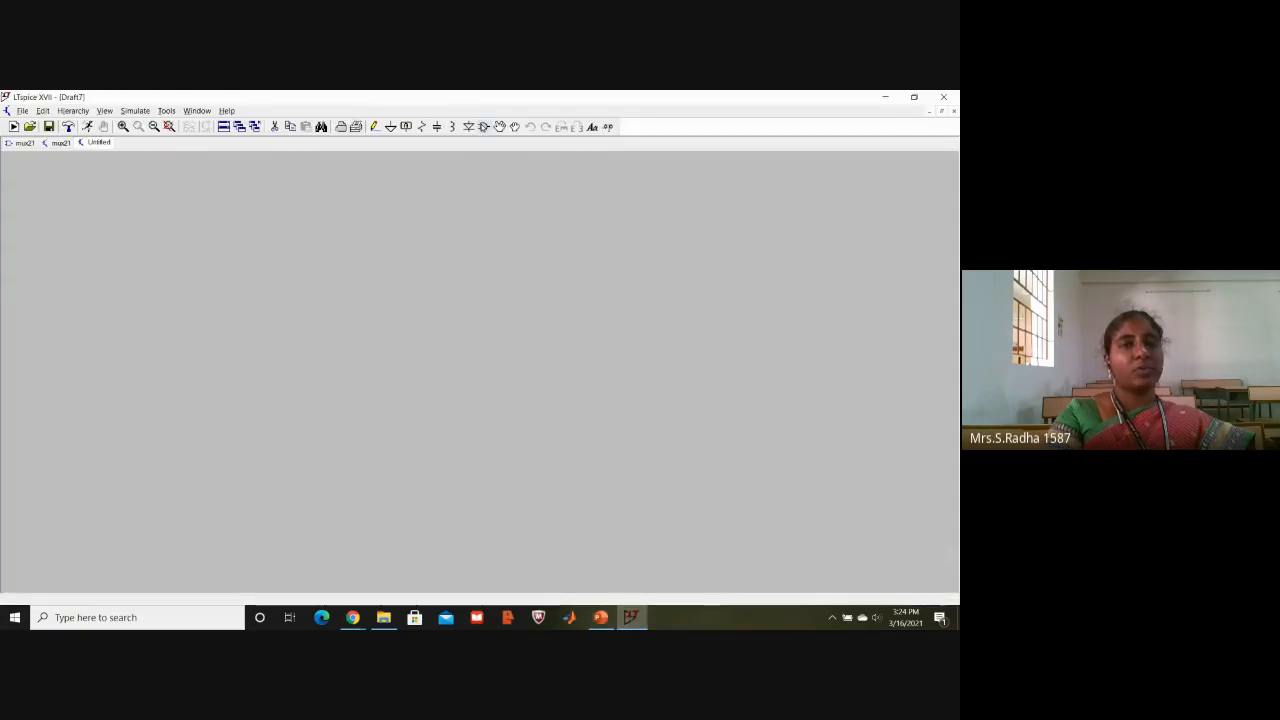
Place three mux21 blocks from the LTspiceXVII documents folder, two stacked on the left and one between them to the right.
left_click(484, 126)
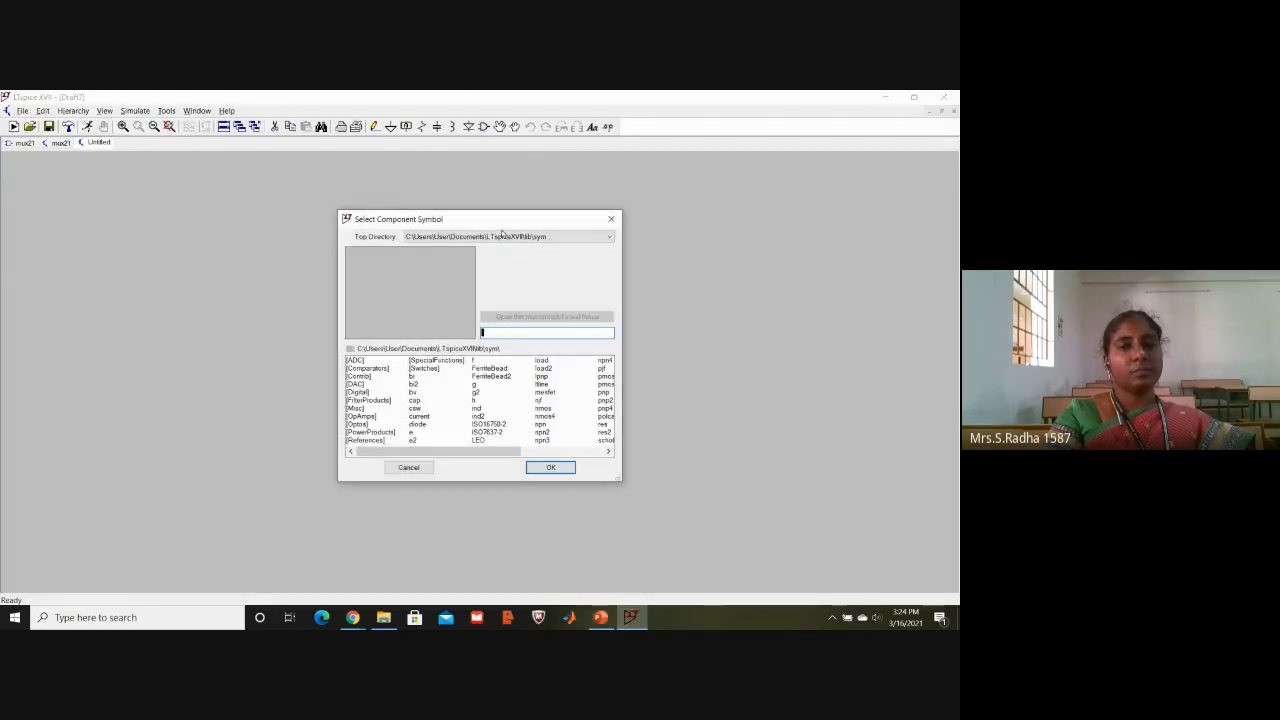
left_click(503, 237)
left_click(506, 251)
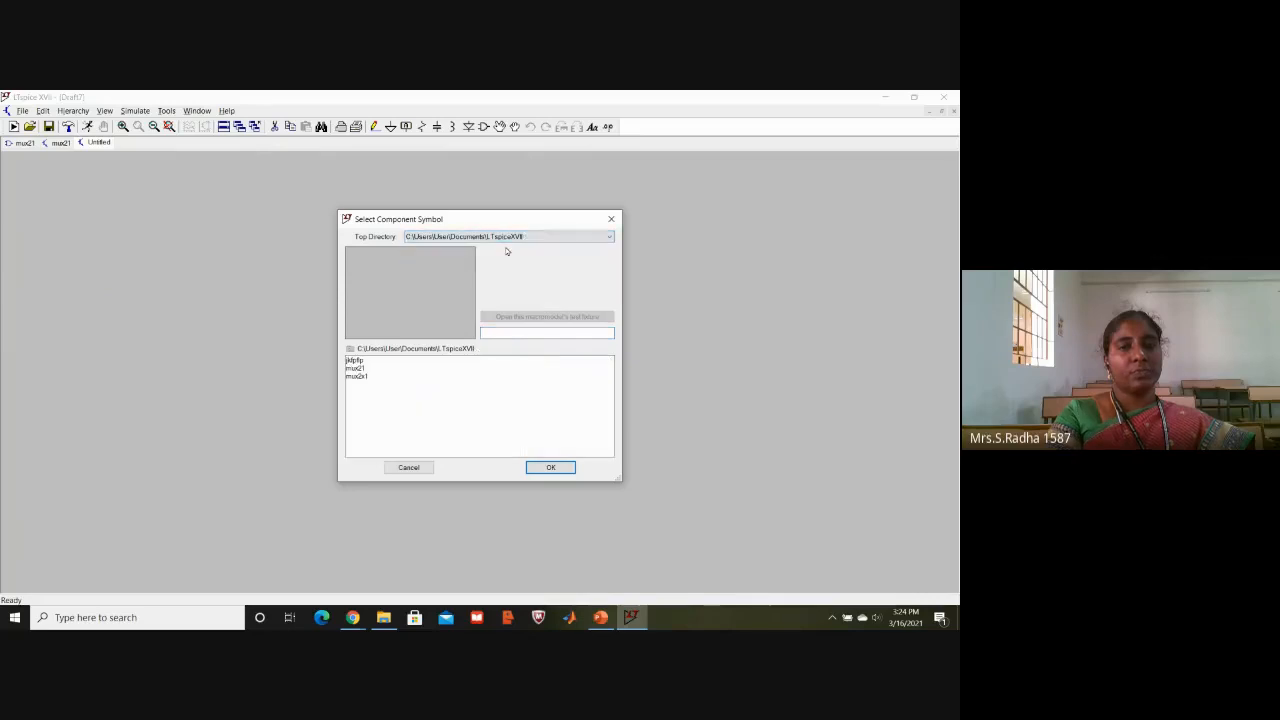
left_click(357, 370)
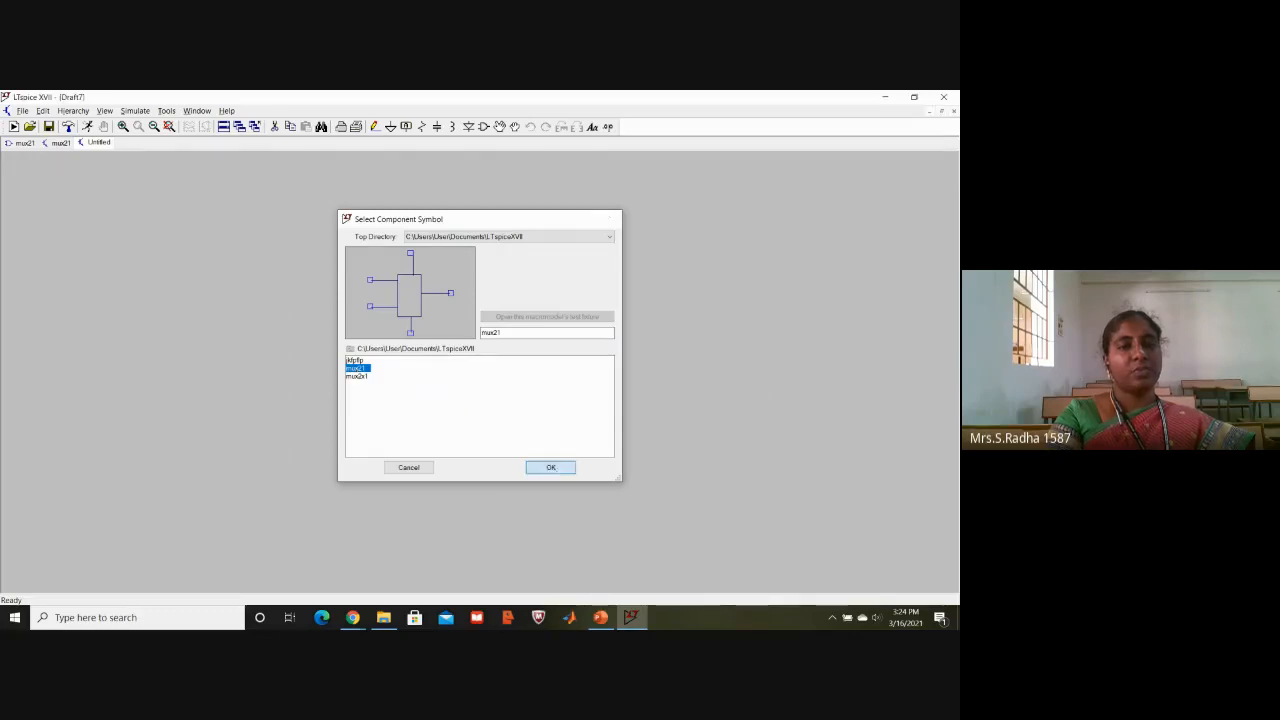
left_click(550, 467)
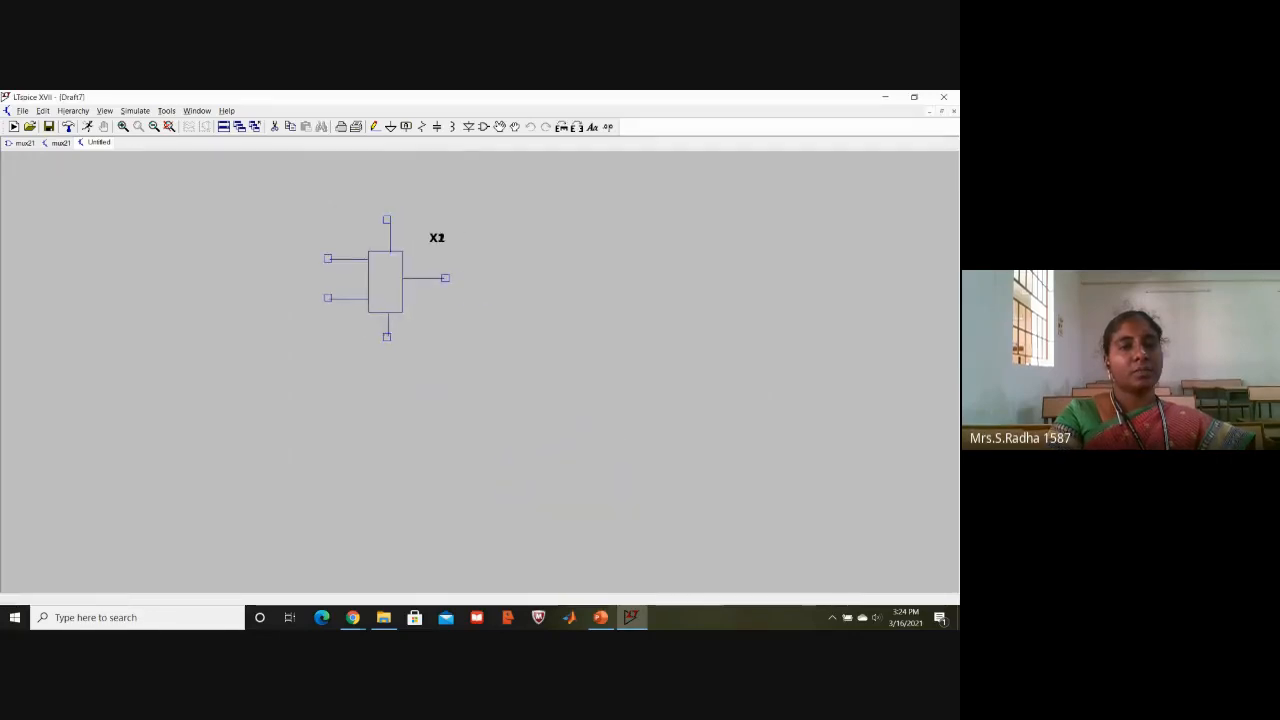
left_click(385, 281)
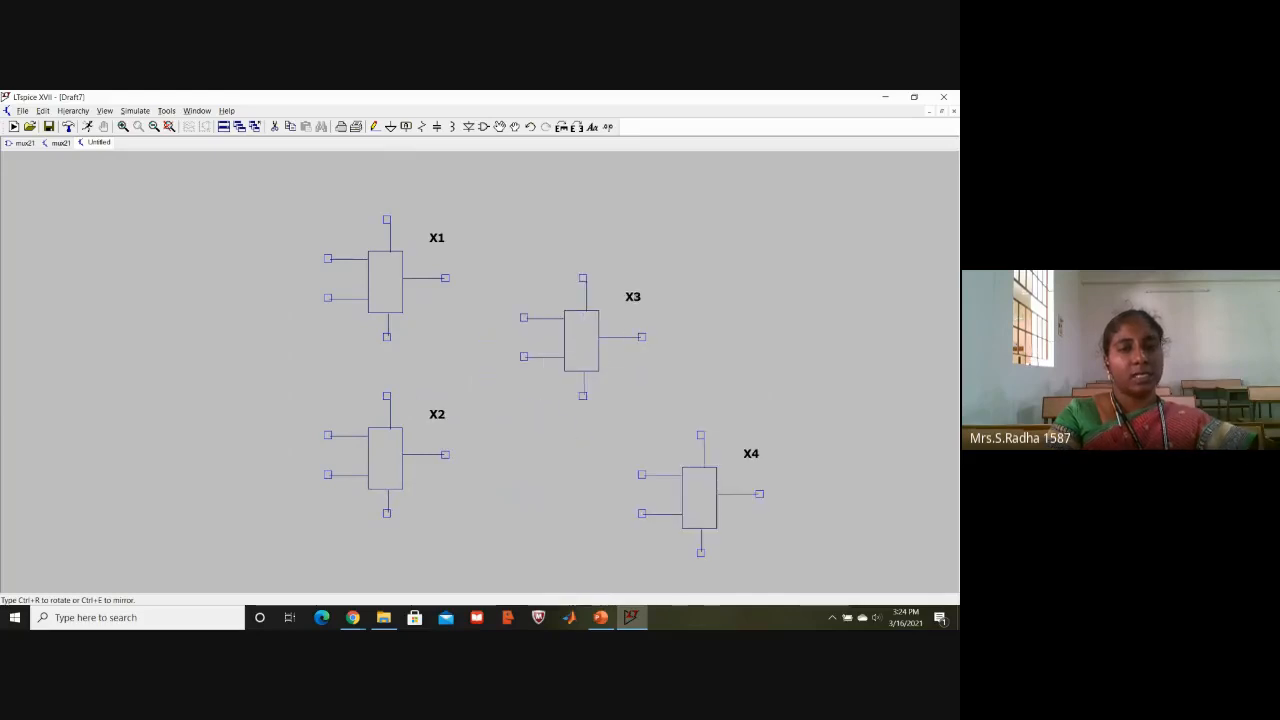
key("Escape")
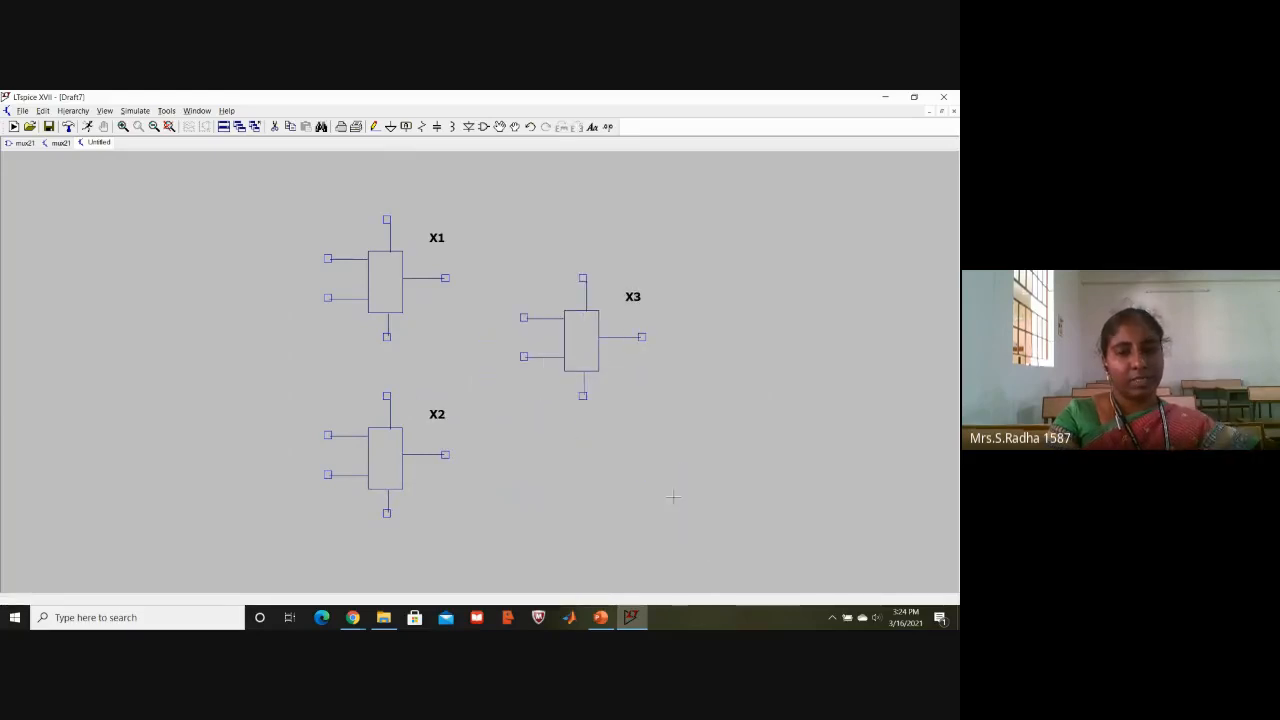
Check the 4x1 MUX slide in PowerPoint, then wire X1's lower pin around the left side to X2's lower pin in LTspice.
left_click(600, 617)
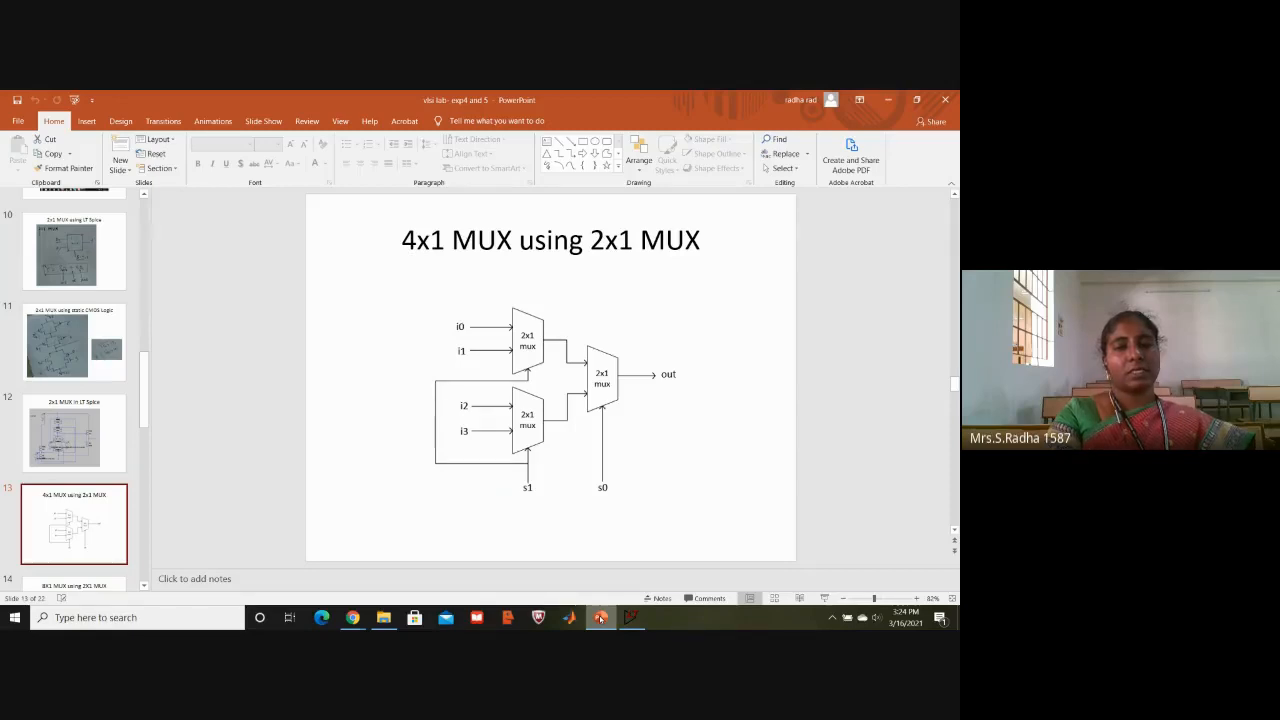
left_click(630, 617)
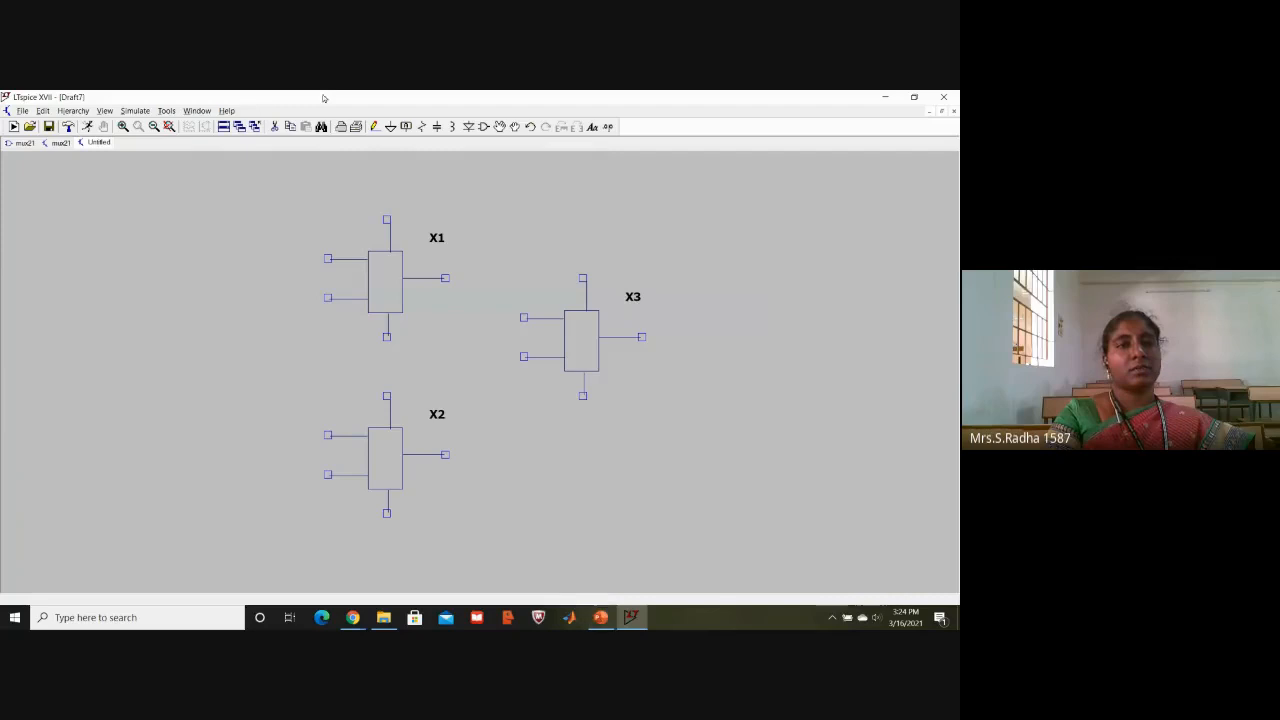
left_click(374, 127)
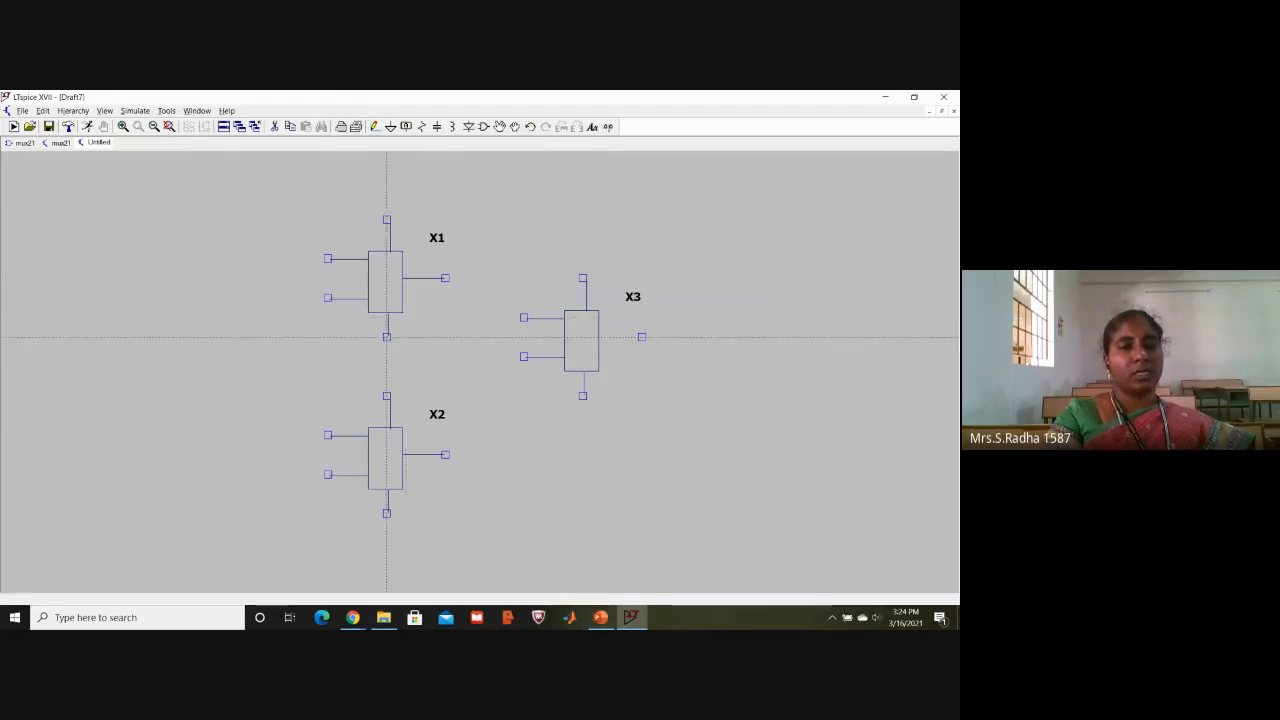
left_click(386, 337)
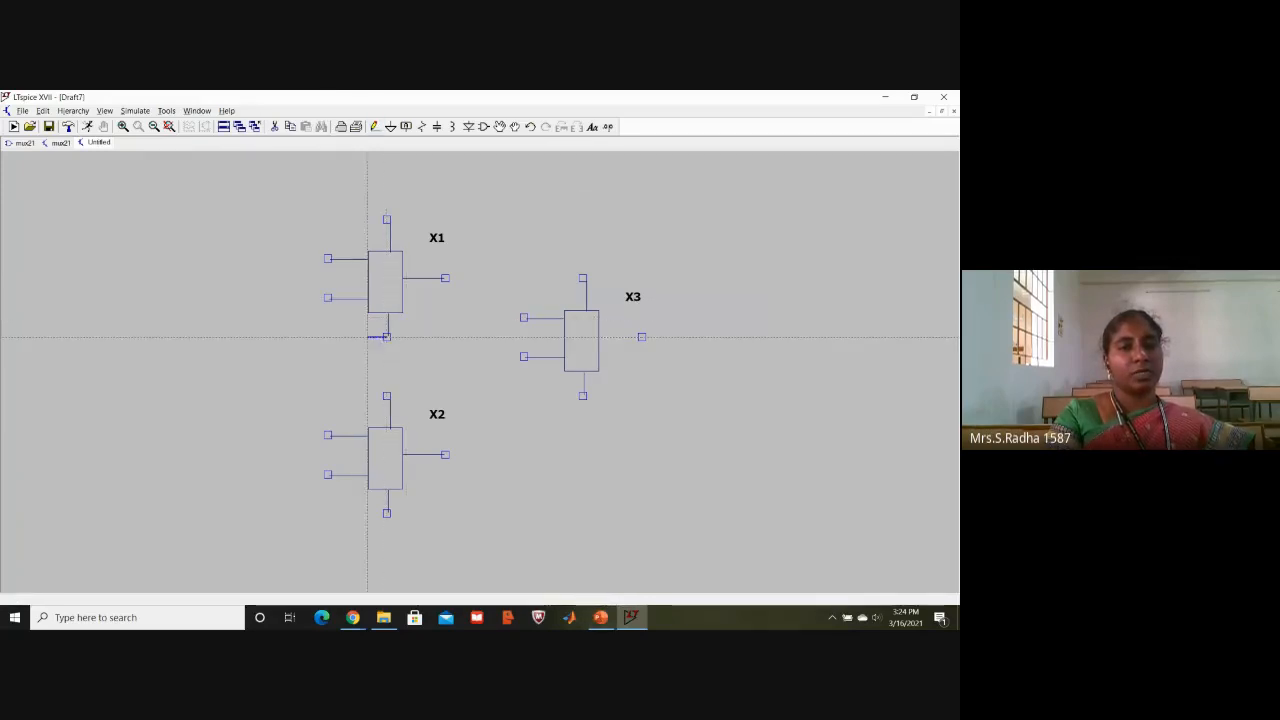
left_click(269, 337)
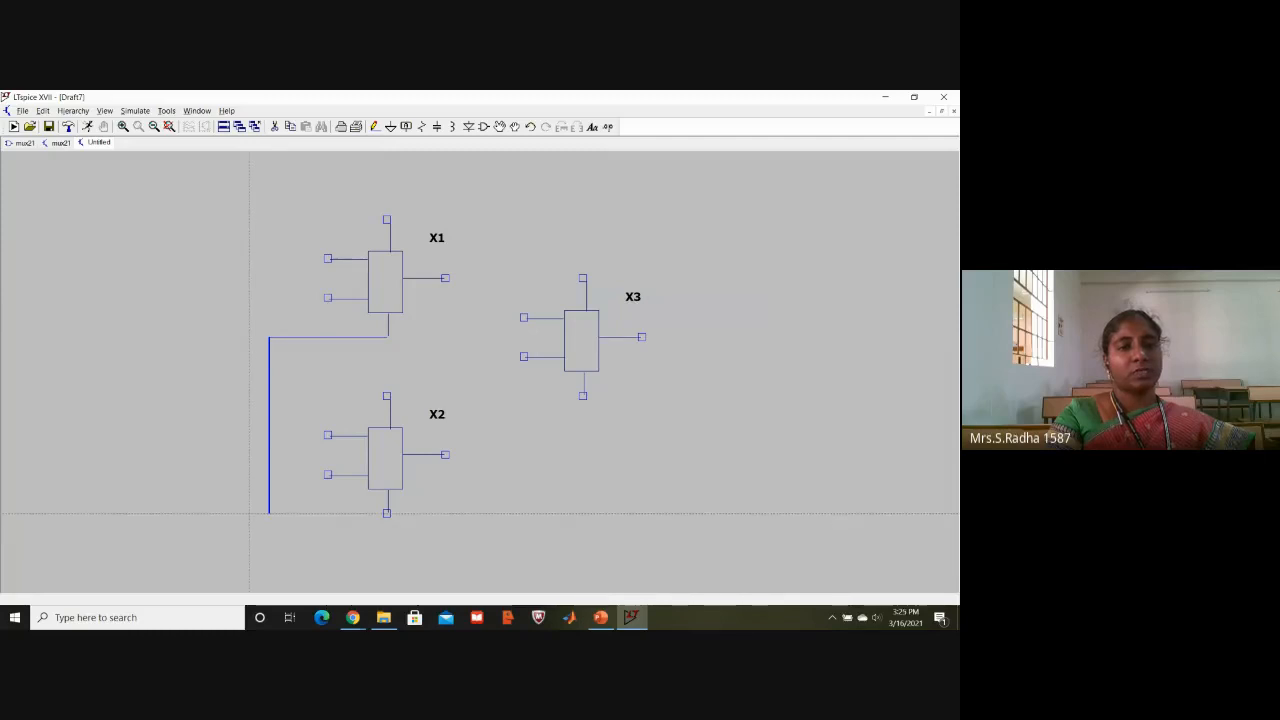
left_click(269, 513)
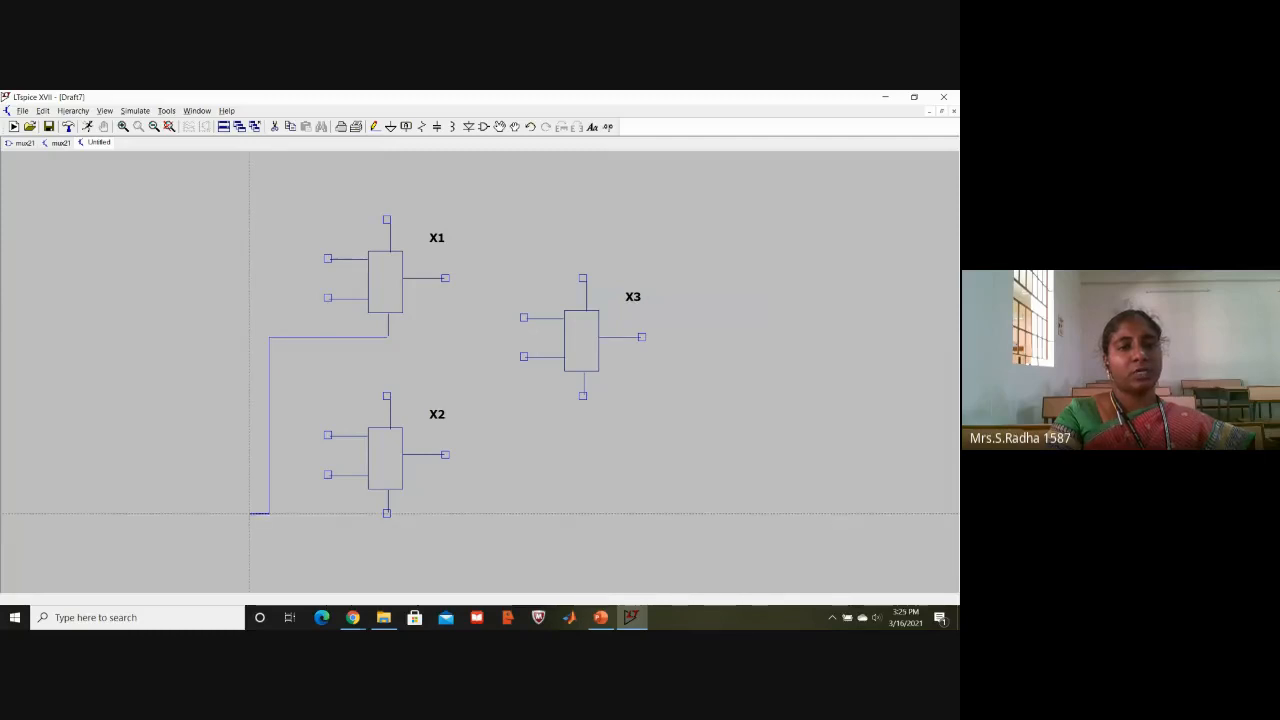
left_click(386, 513)
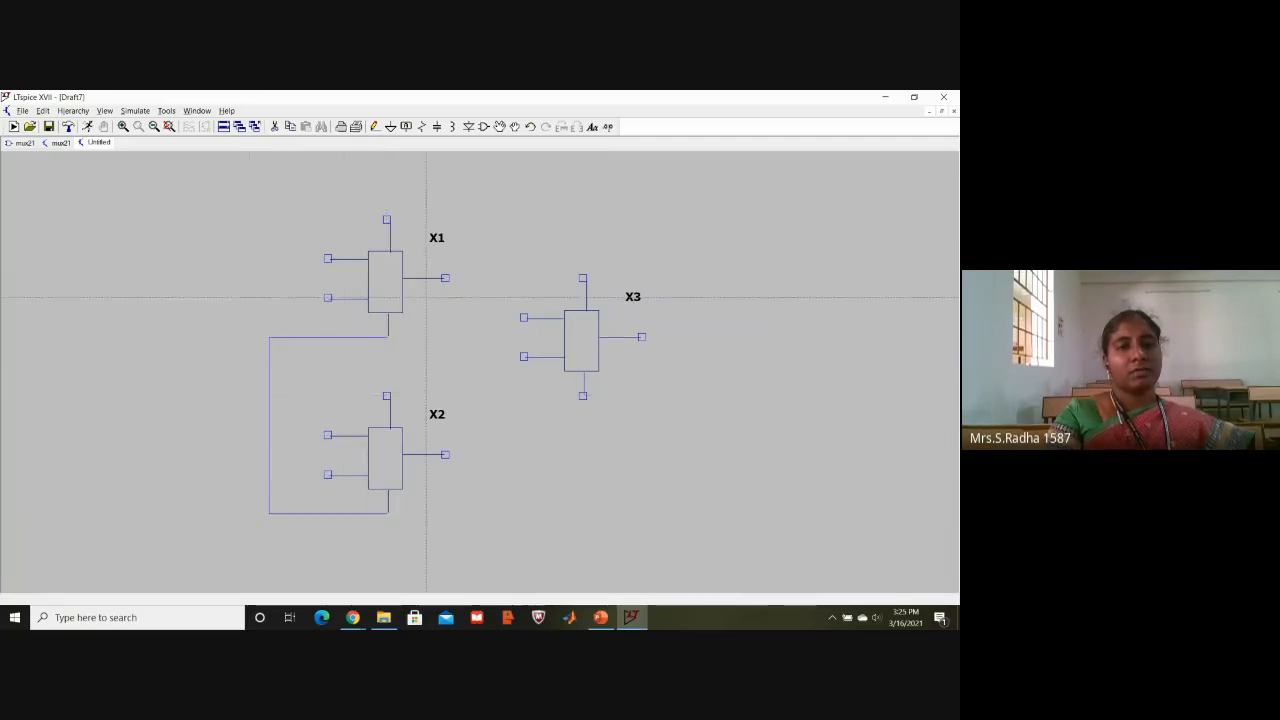
Wire the outputs of X1 and X2 to the upper and lower input pins of X3.
left_click(445, 278)
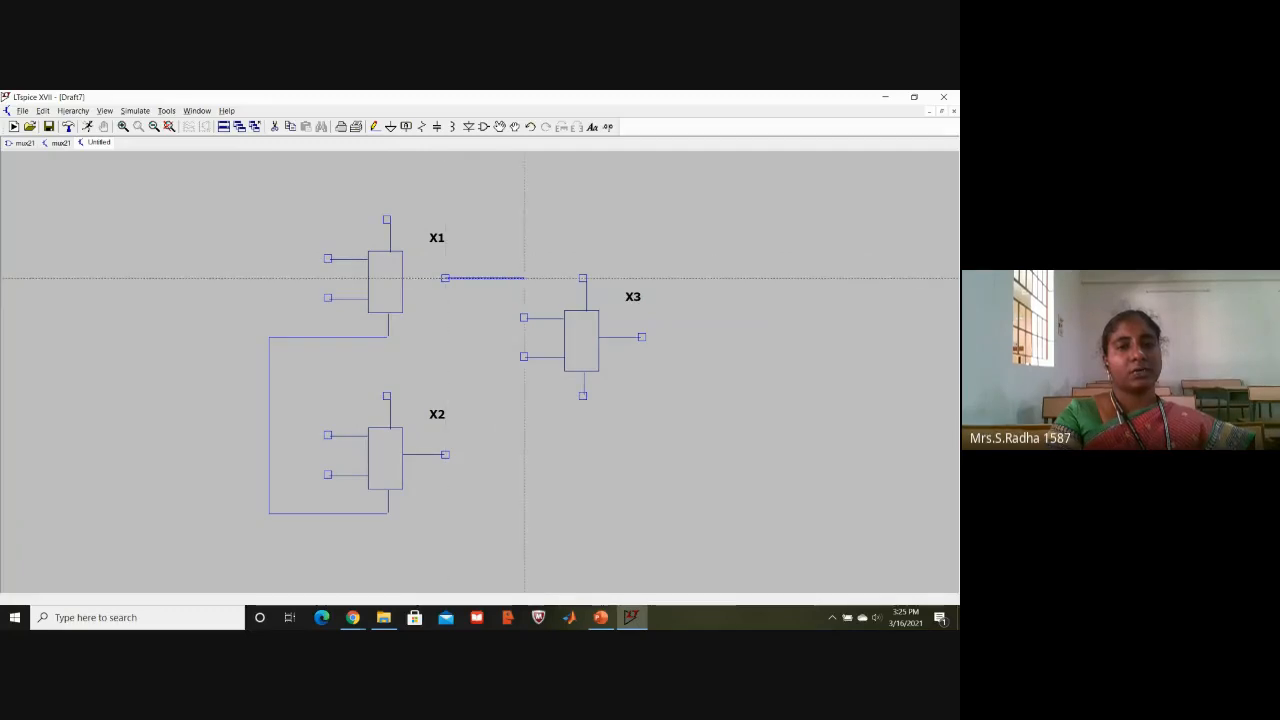
left_click(524, 317)
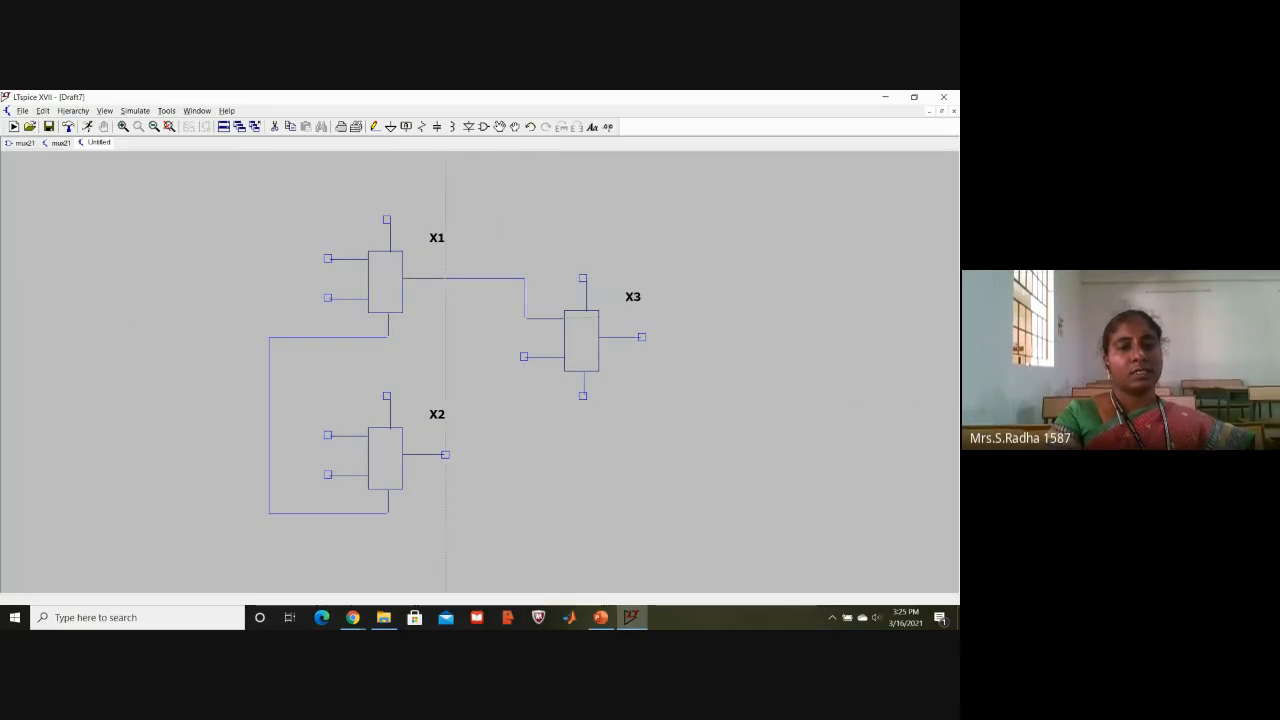
left_click(445, 455)
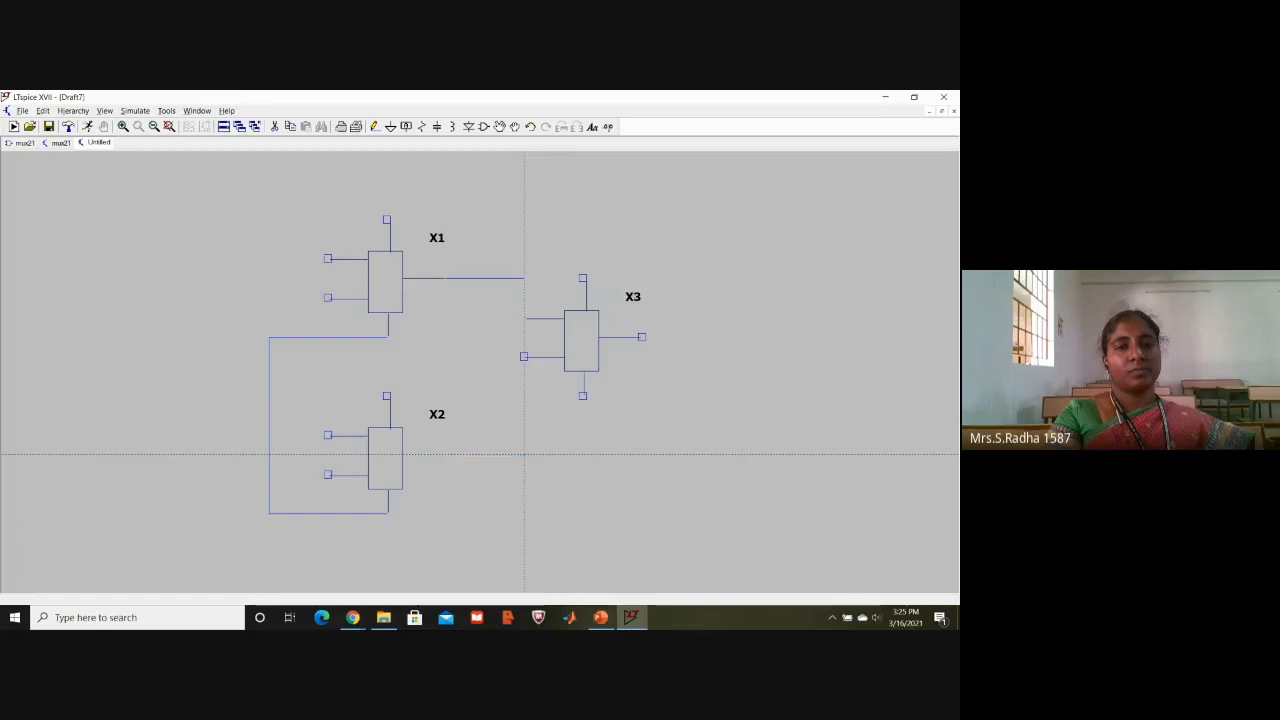
left_click(524, 356)
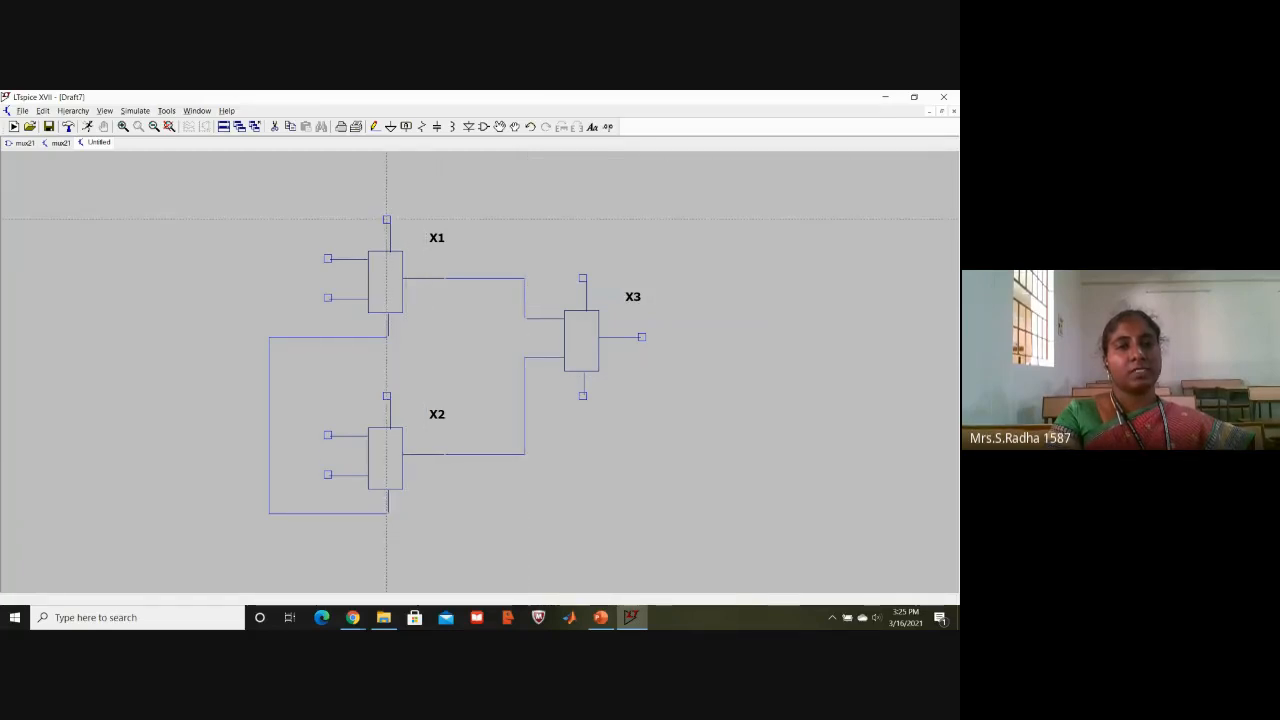
Wire X1's top pin to X3's top pin and join X2's top pin to that wire.
left_click(386, 219)
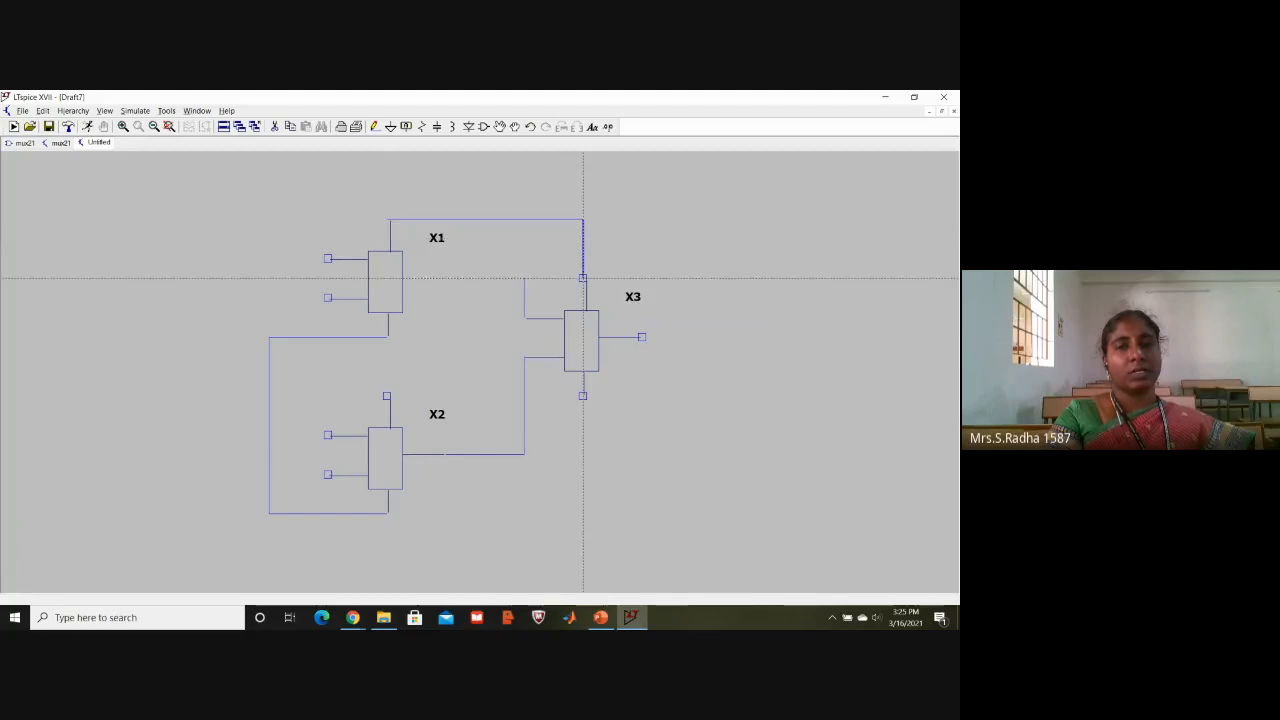
left_click(583, 278)
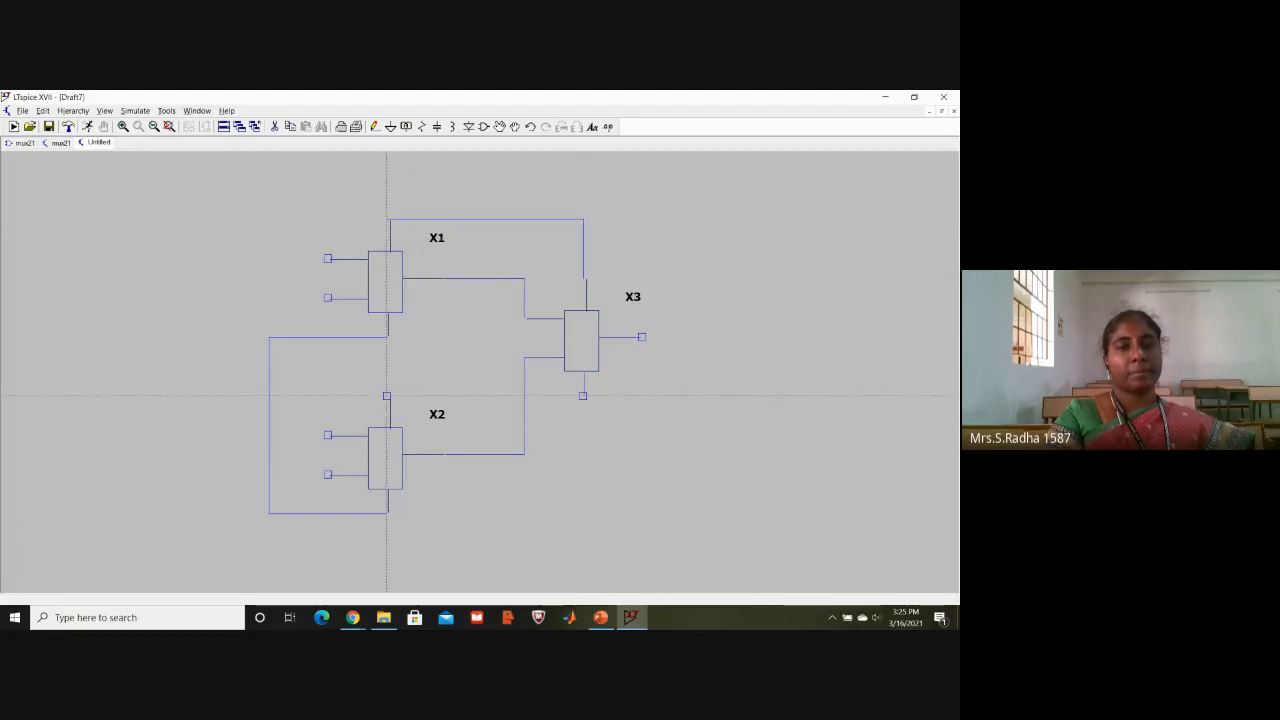
left_click(387, 396)
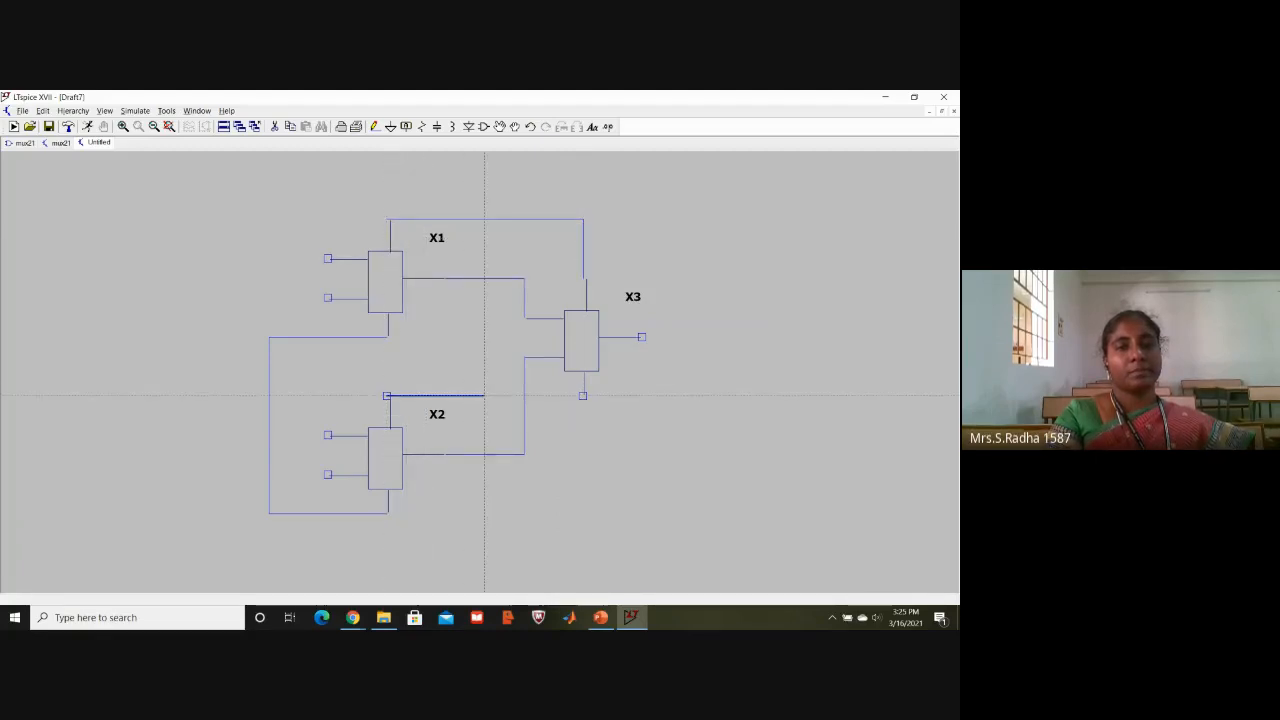
left_click(485, 219)
key("Escape")
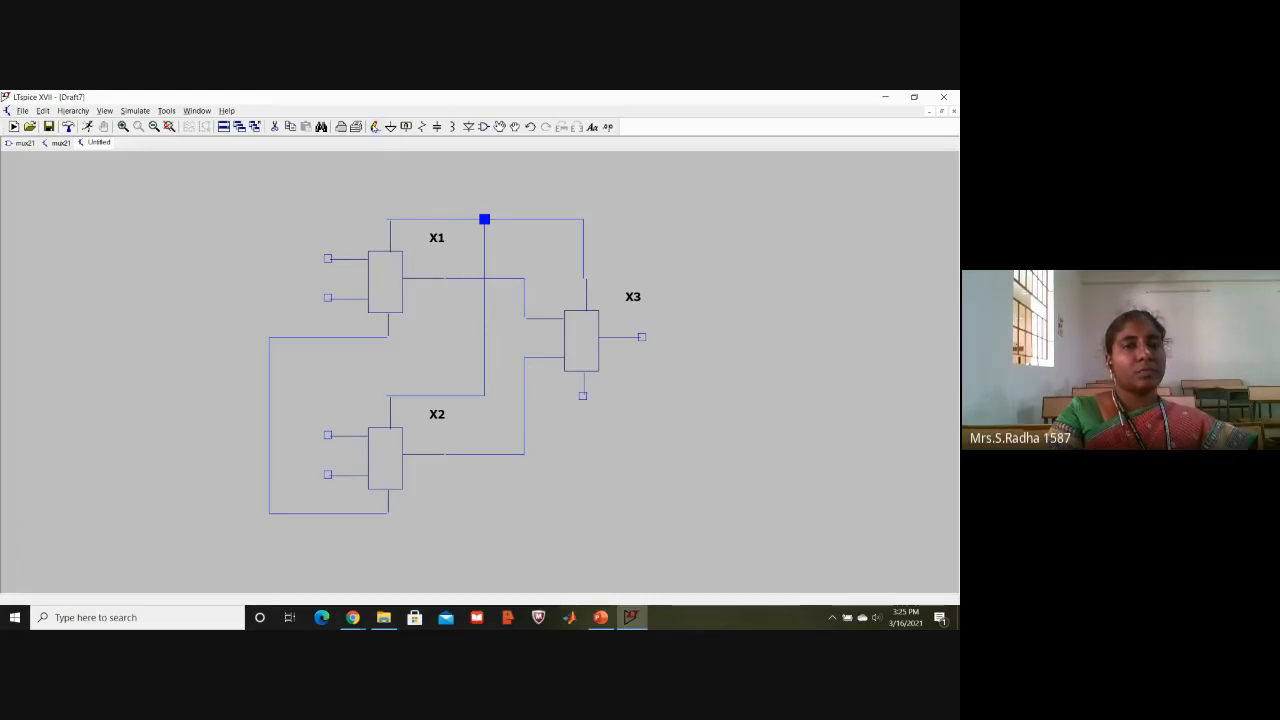
Extend the shared top wire from X1's top pin leftward, well past the blocks' input pins.
left_click(374, 126)
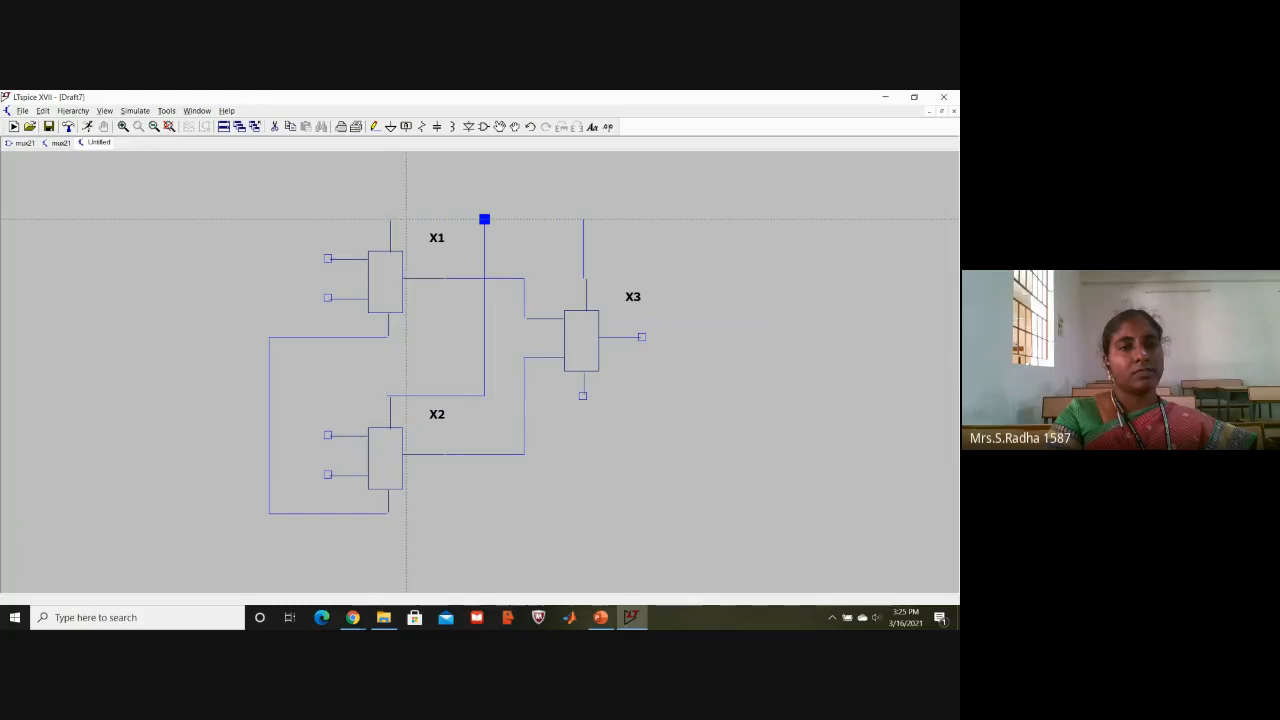
left_click(387, 219)
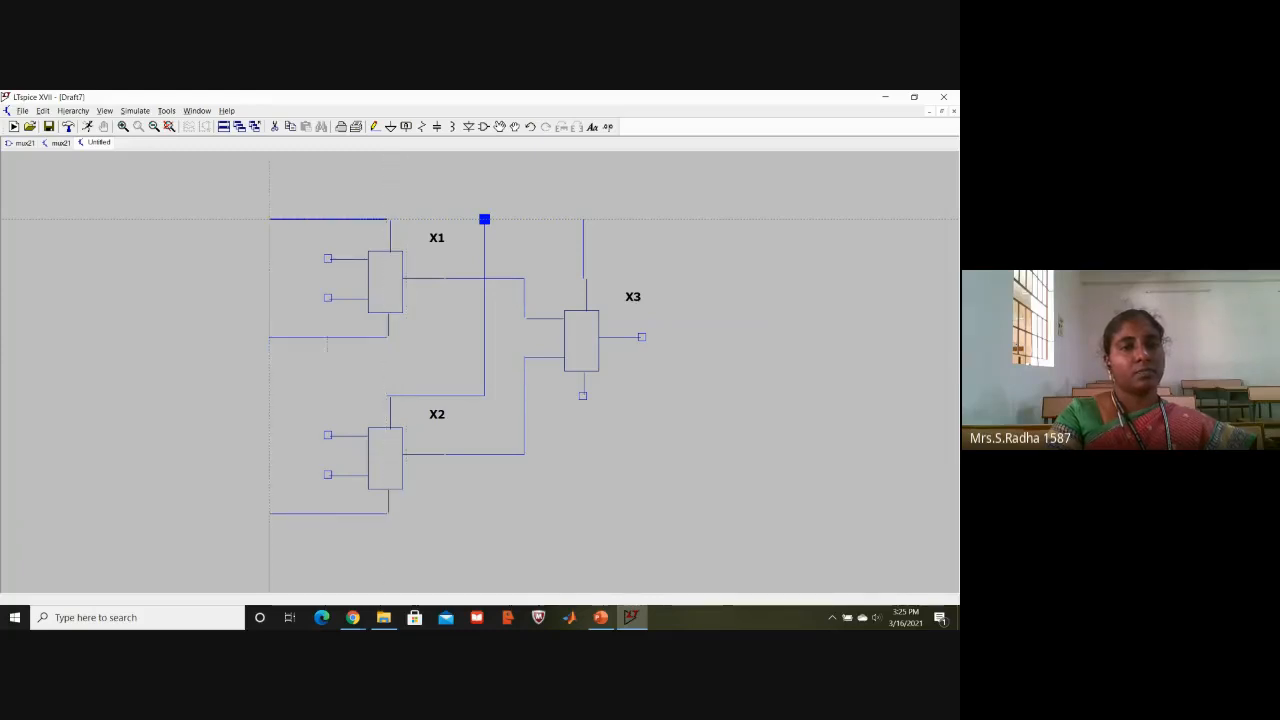
left_click(151, 219)
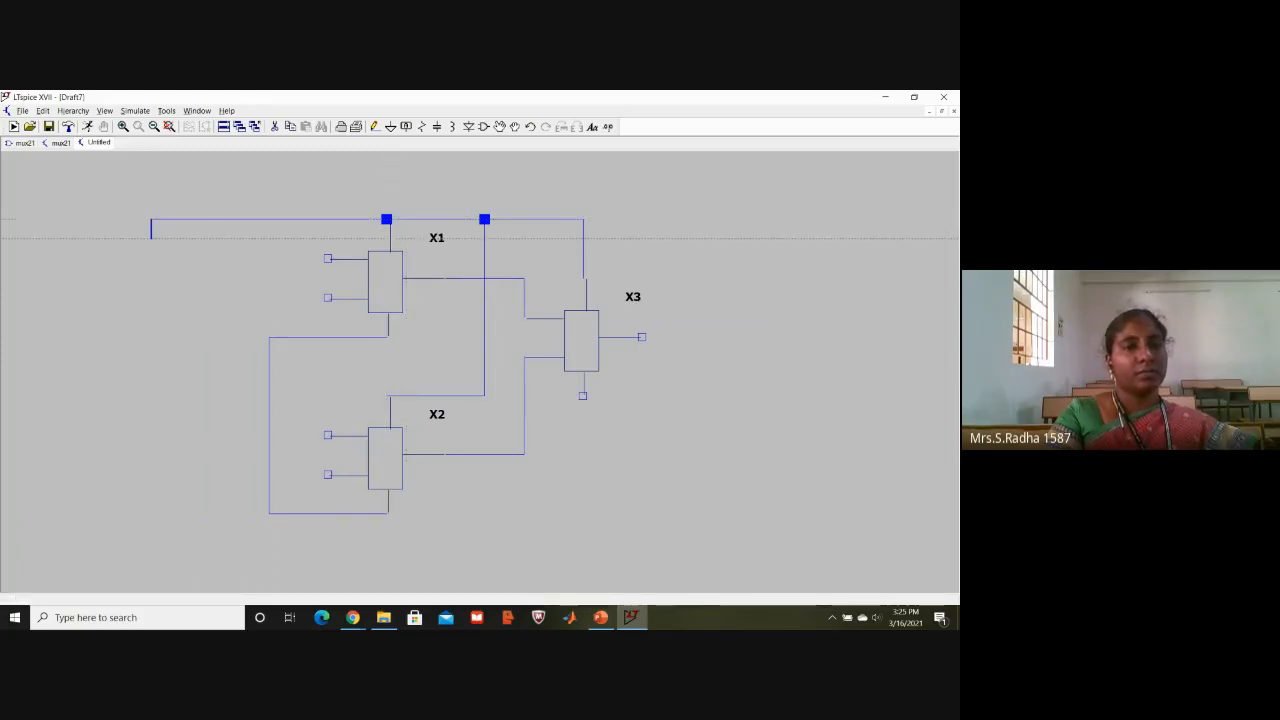
Place a voltage source from the lib\sym symbol library directly below the far end of the shared top wire.
left_click(484, 126)
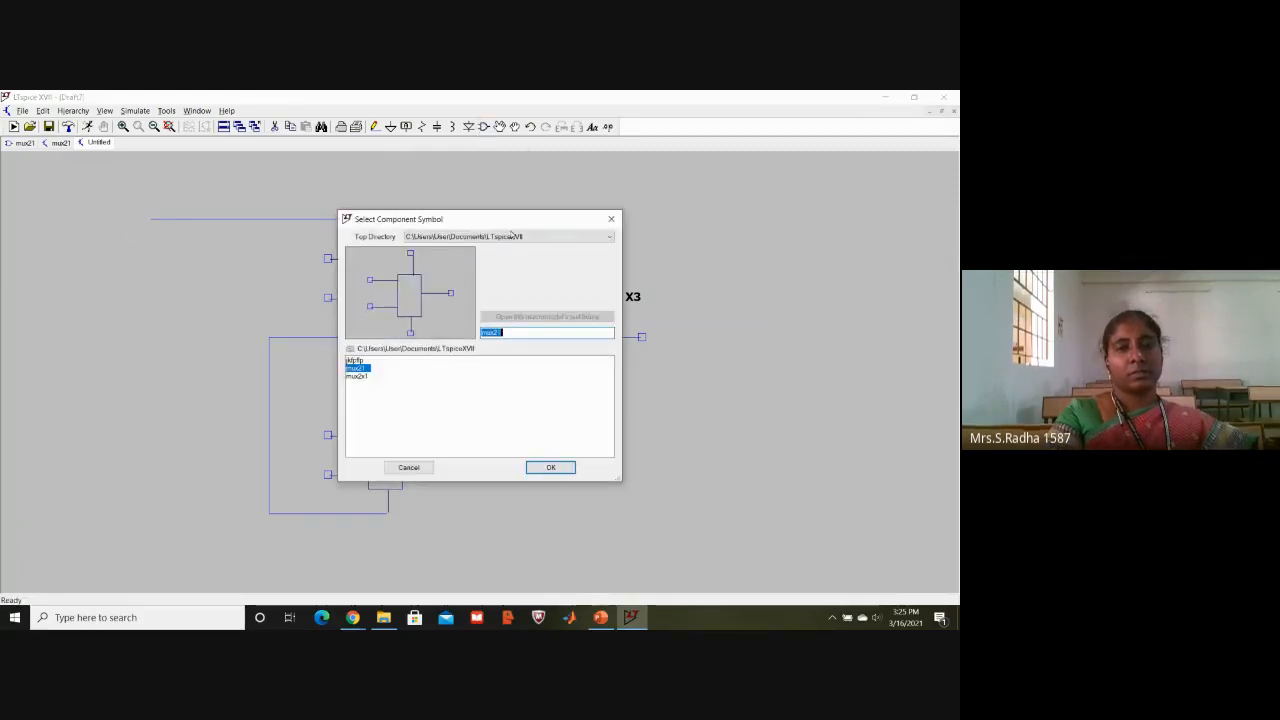
left_click(513, 237)
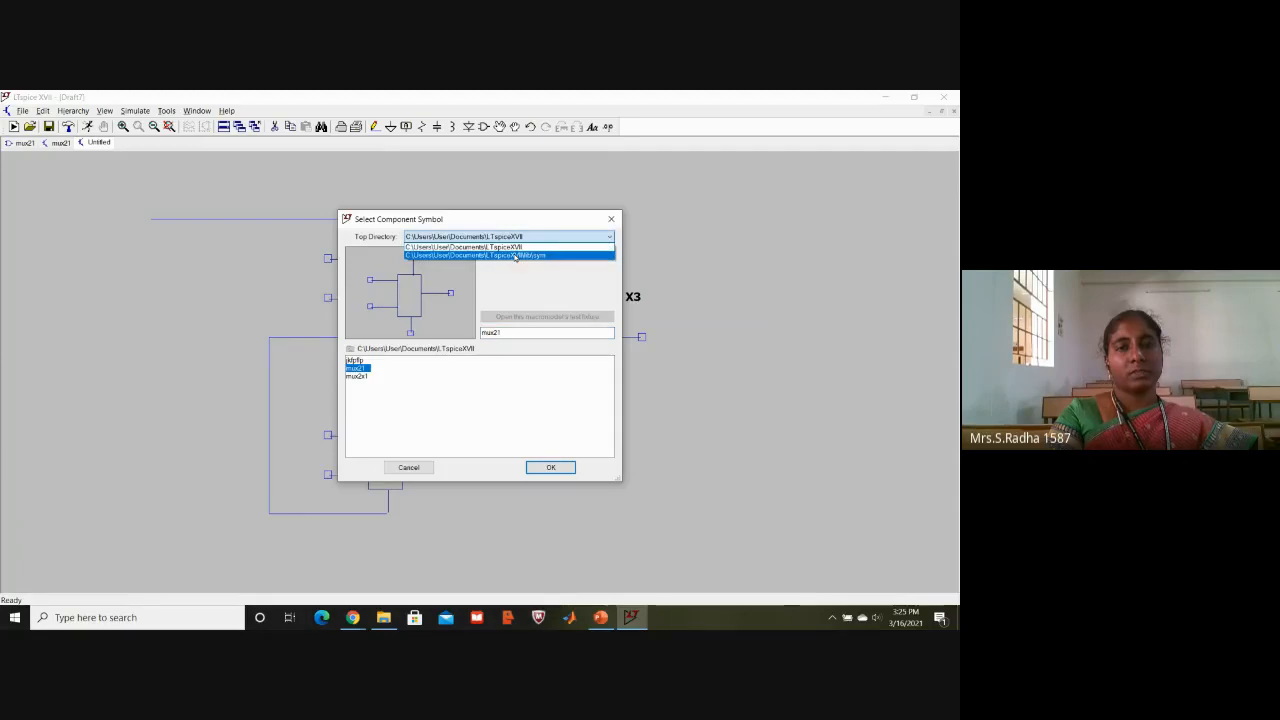
left_click(514, 255)
left_click(579, 454)
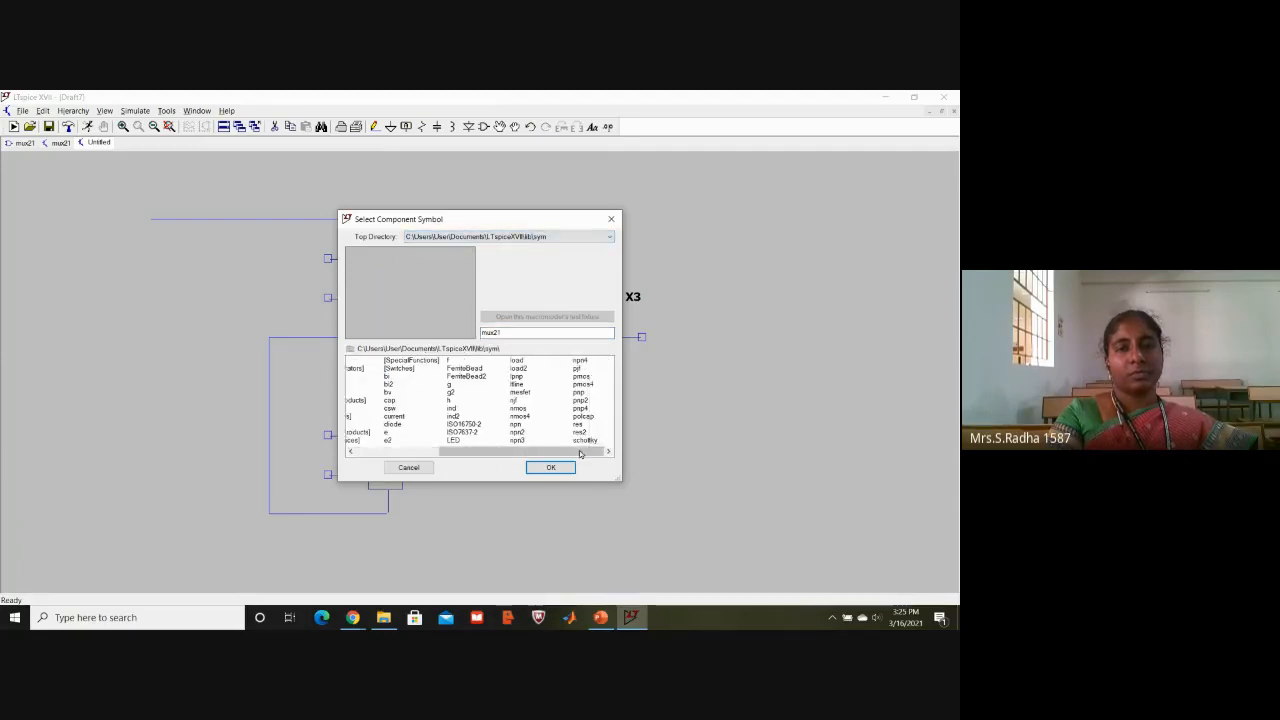
left_click(547, 409)
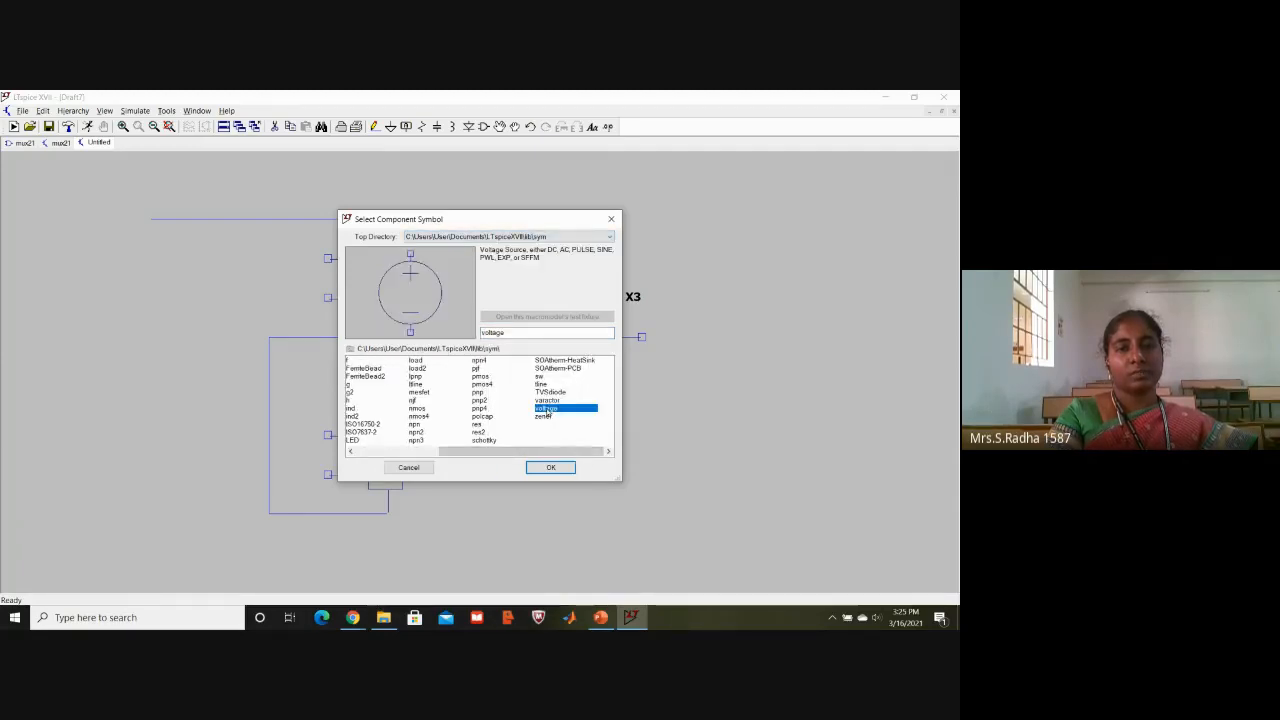
left_click(550, 467)
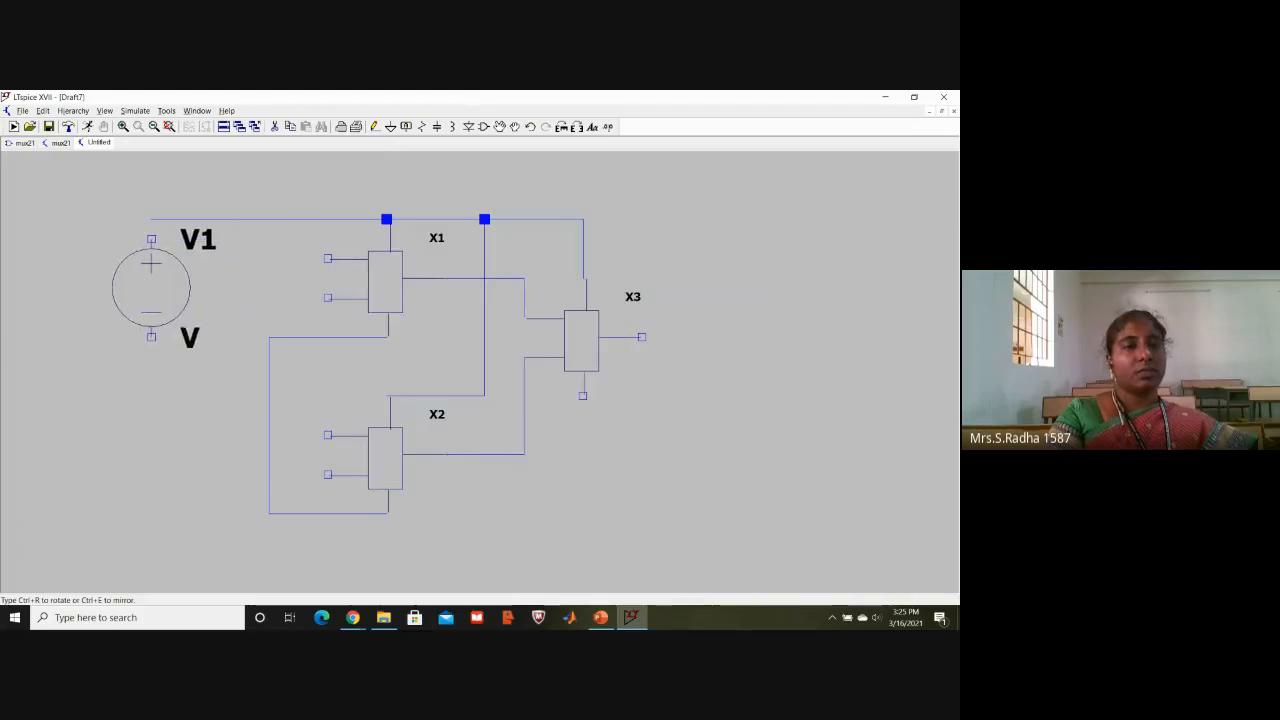
left_click(151, 287)
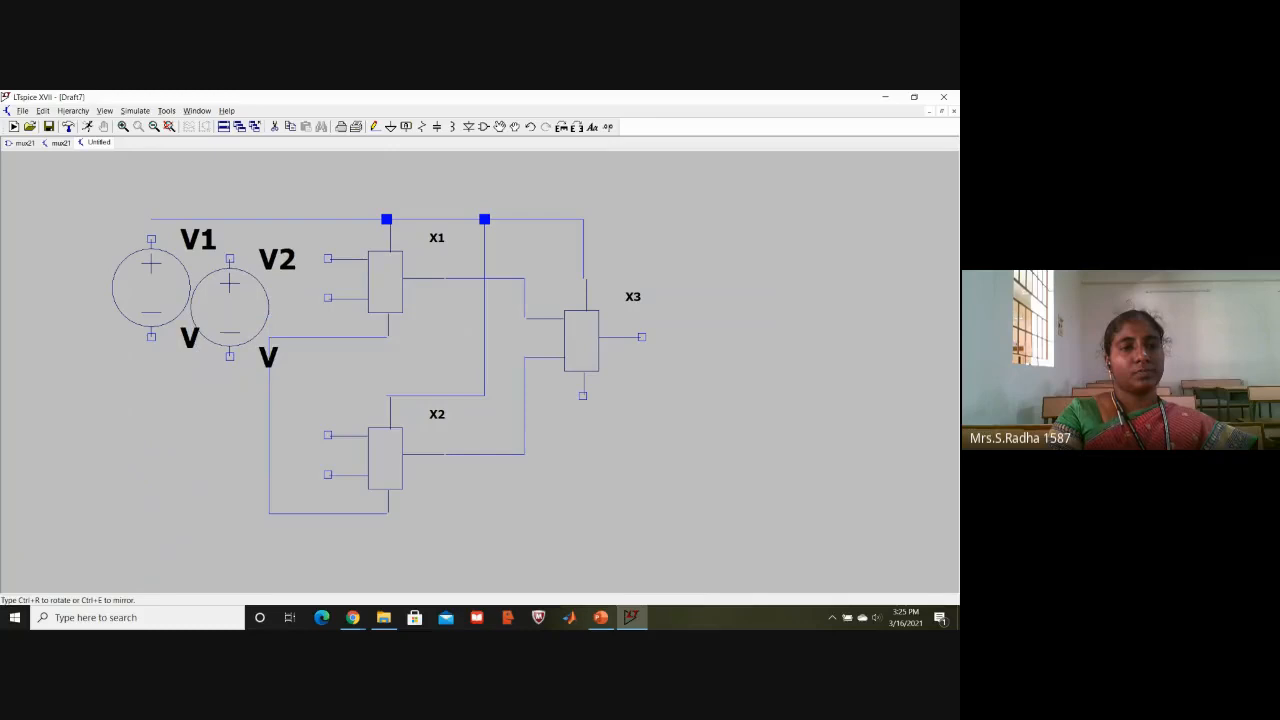
Place six more voltage sources: two beside X1's inputs, two beside X2's inputs, one below X2 and one below X3.
left_click(229, 290)
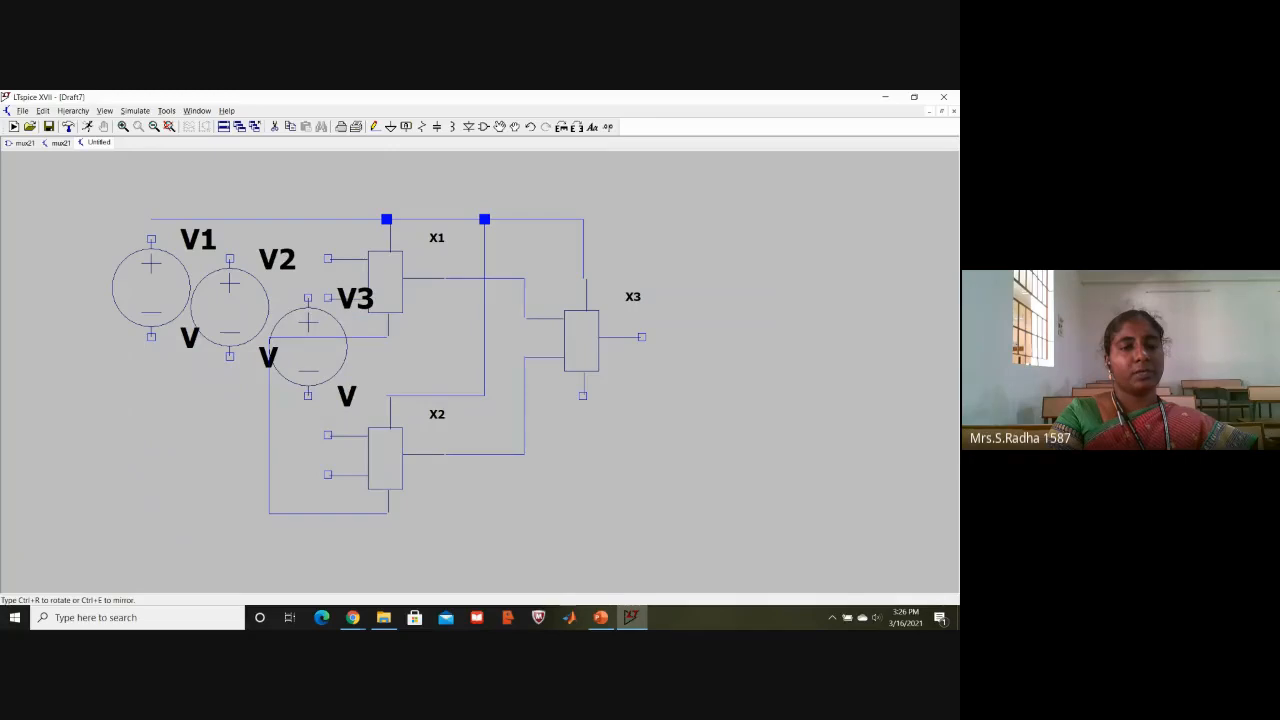
left_click(308, 345)
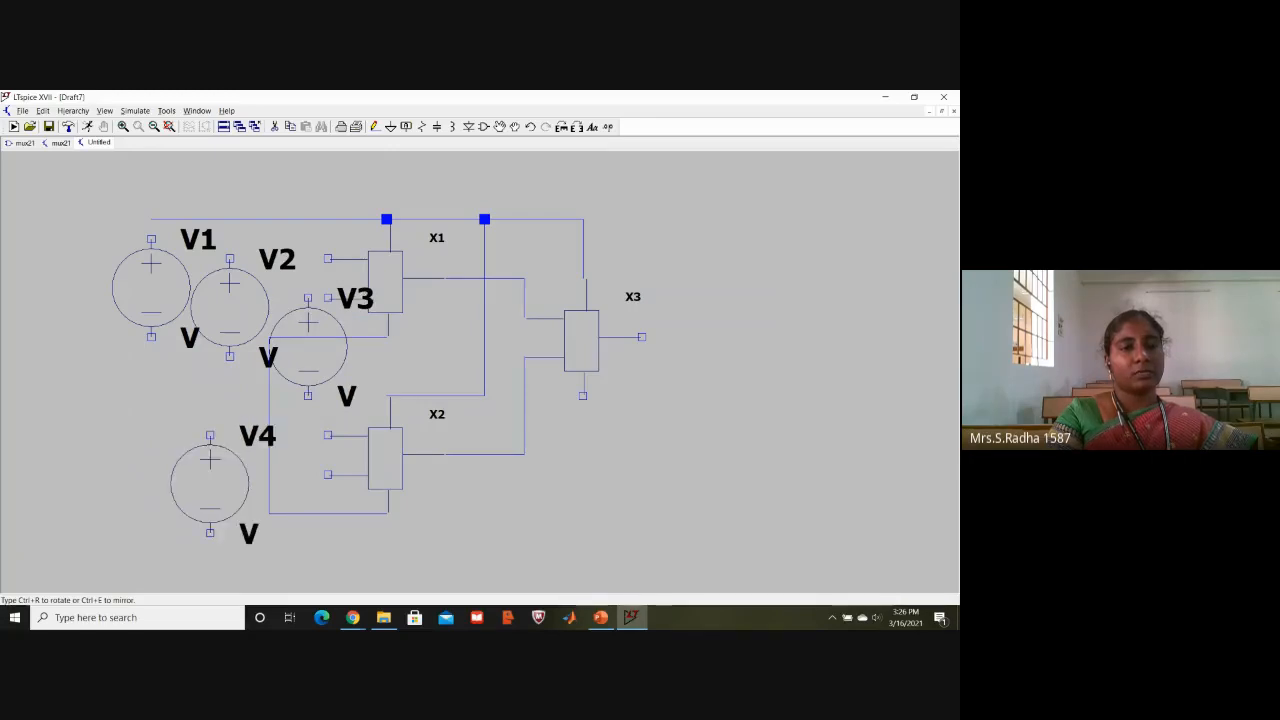
left_click(210, 483)
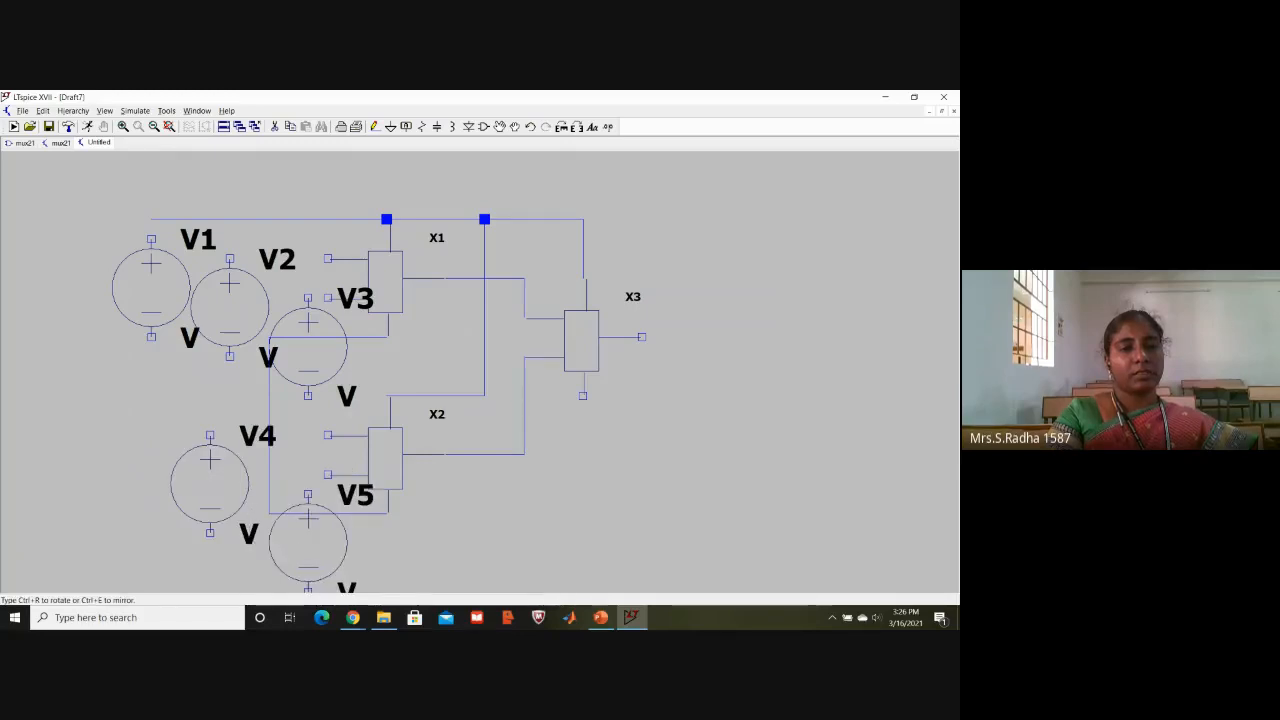
left_click(308, 541)
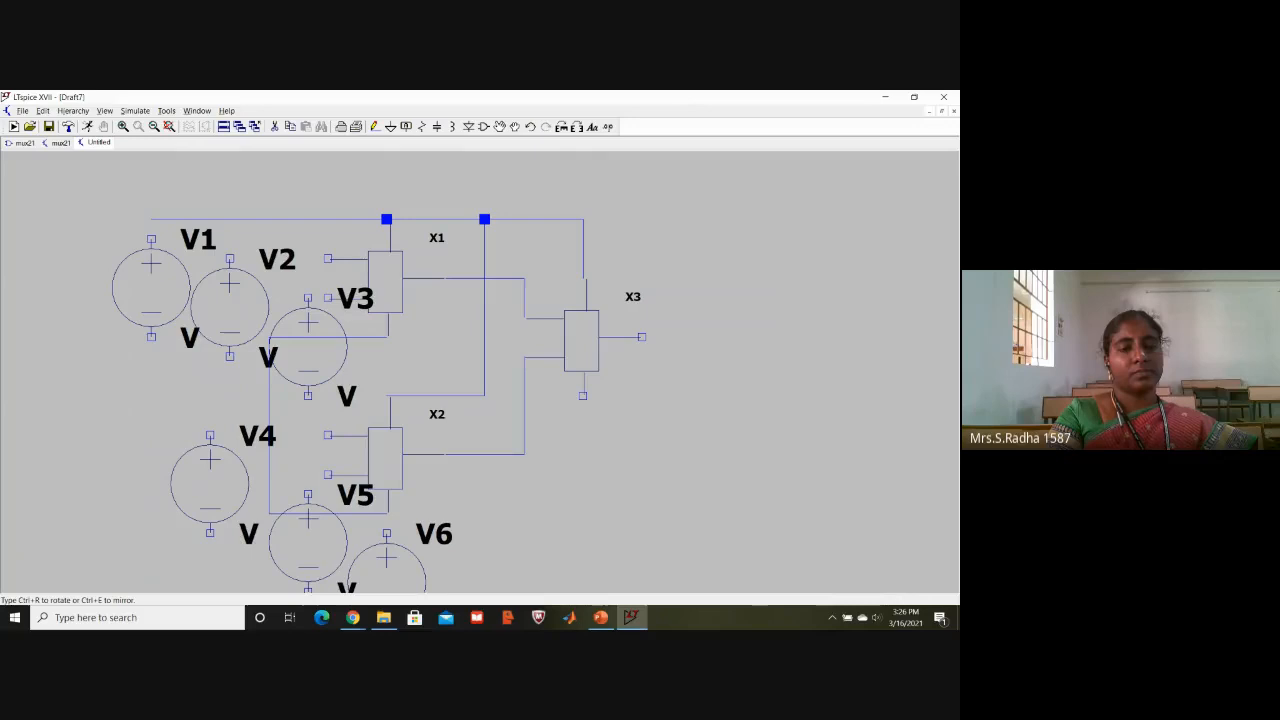
left_click(386, 568)
key("Escape")
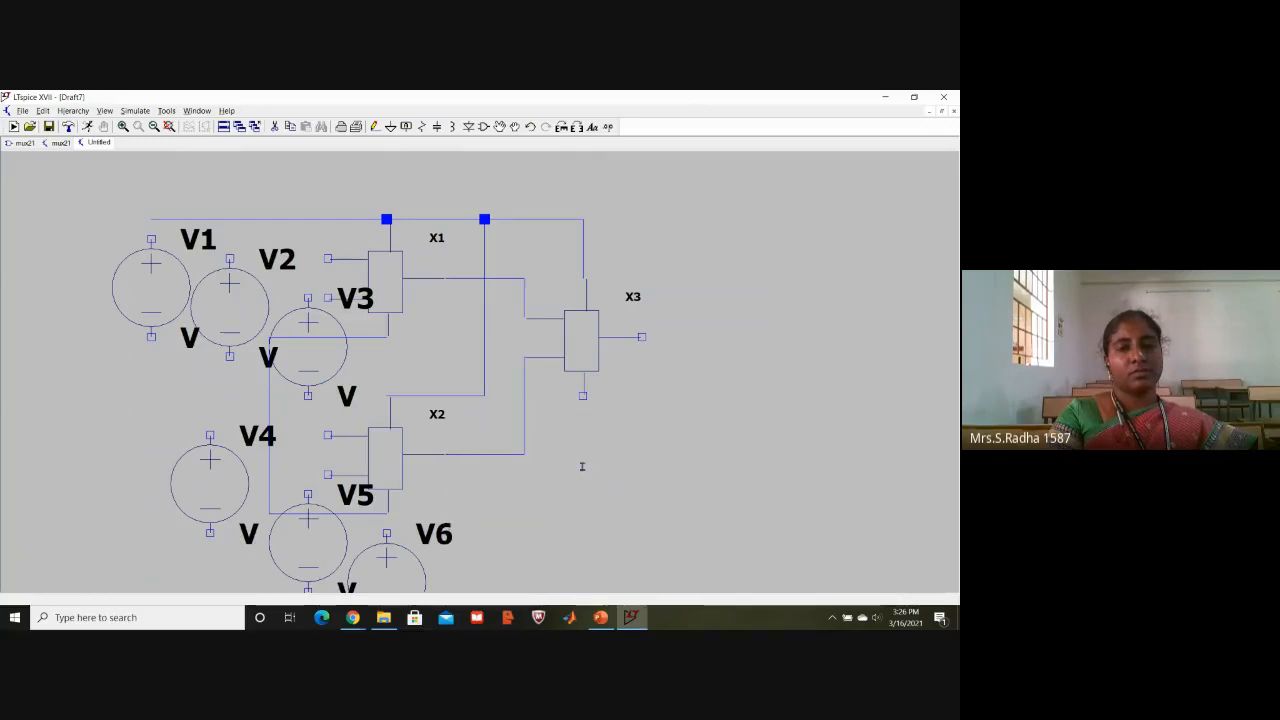
left_click(582, 470)
key("Escape")
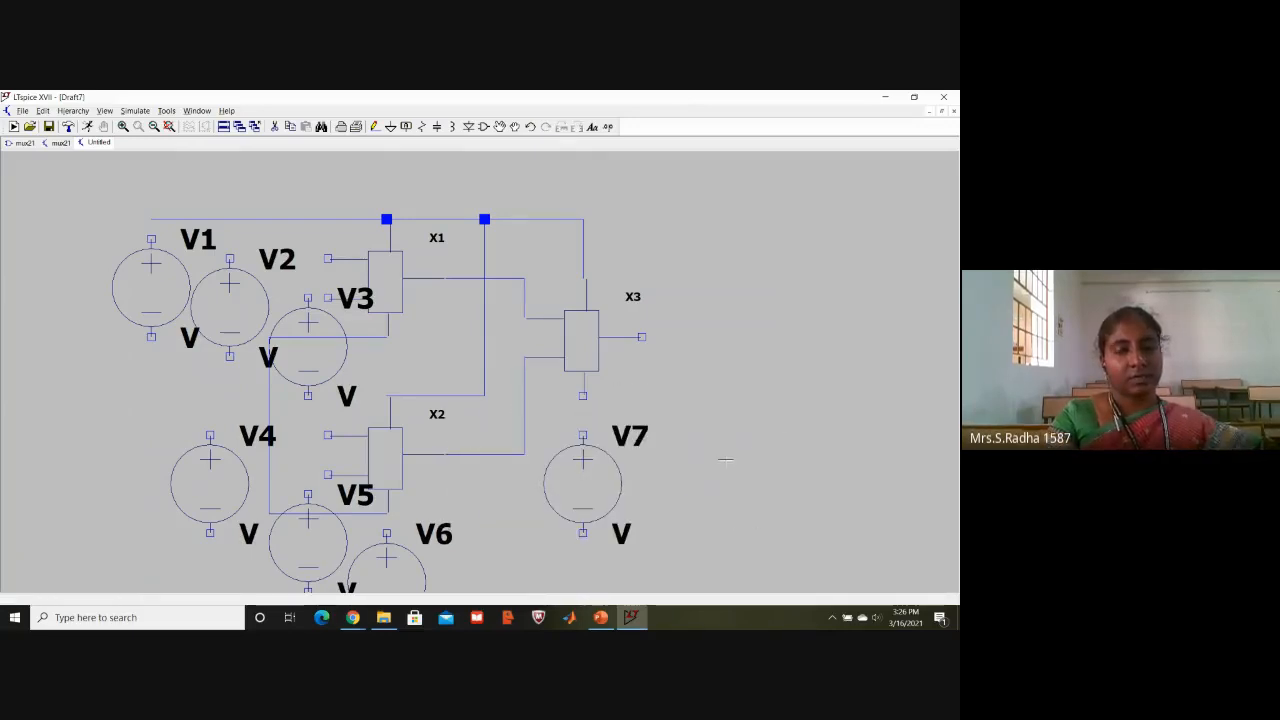
Place a ground symbol below the negative terminal of each of the seven voltage sources.
left_click(153, 127)
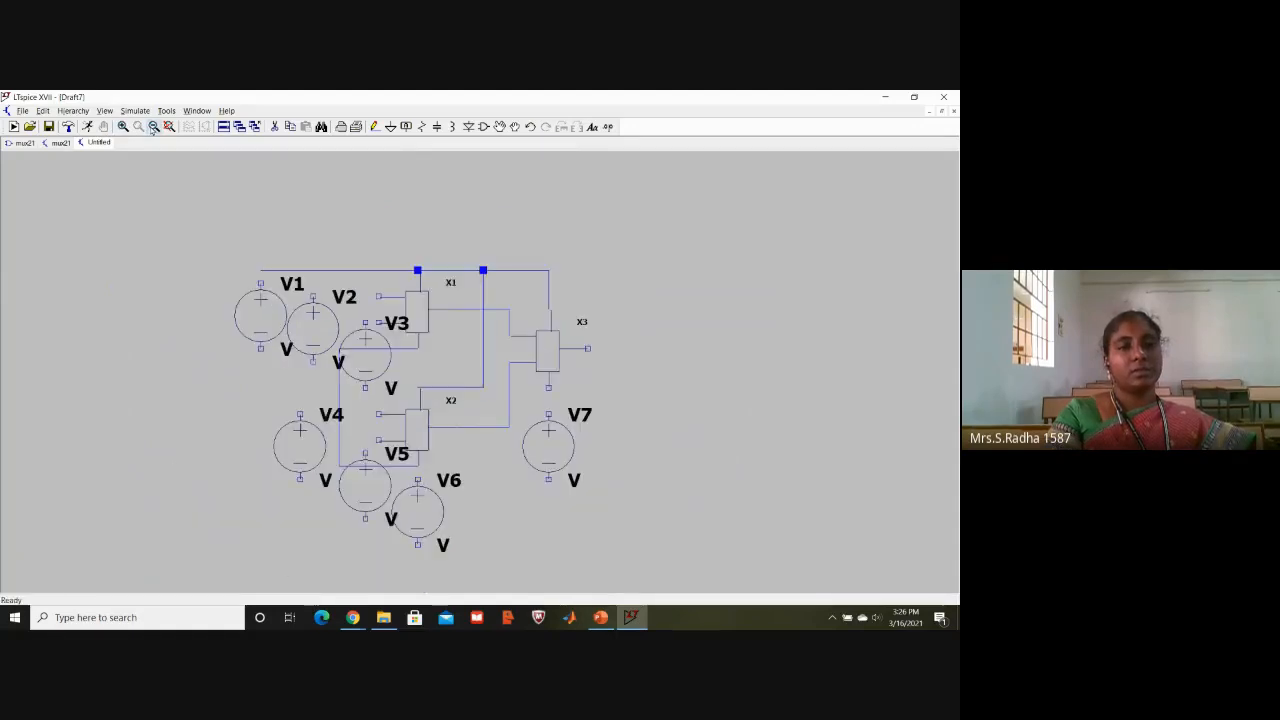
left_click(391, 127)
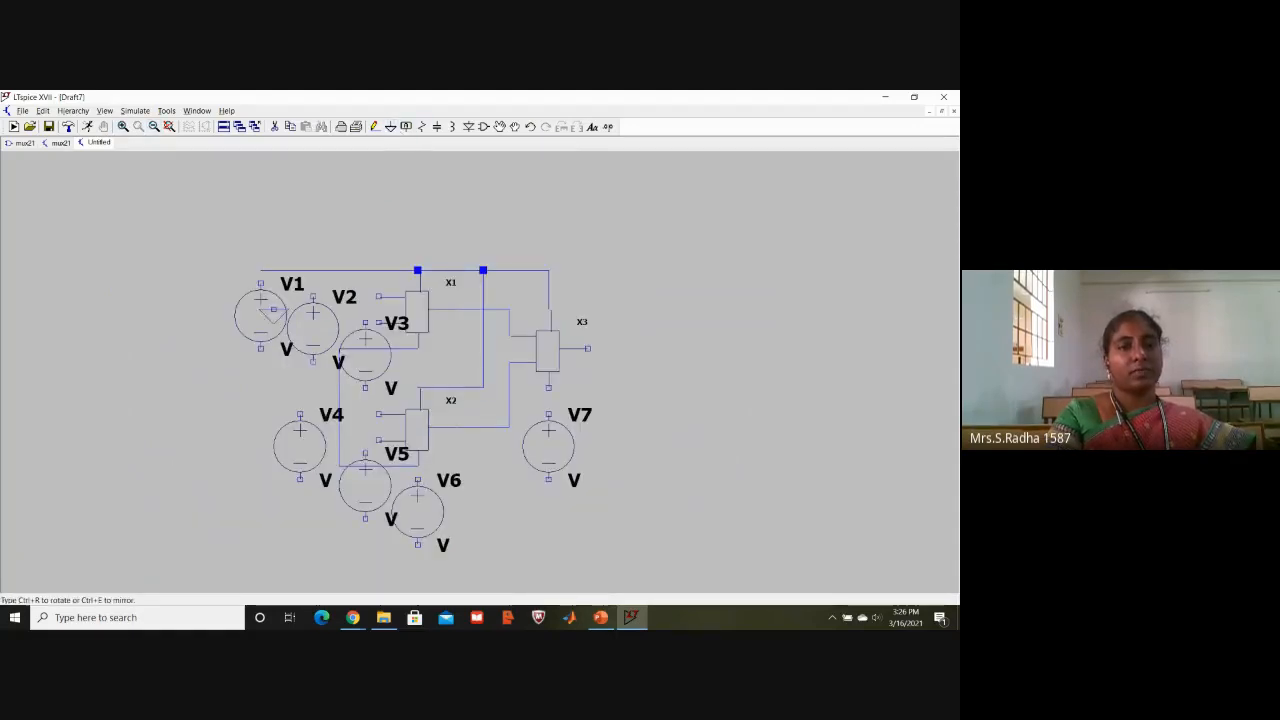
left_click(260, 360)
left_click(313, 362)
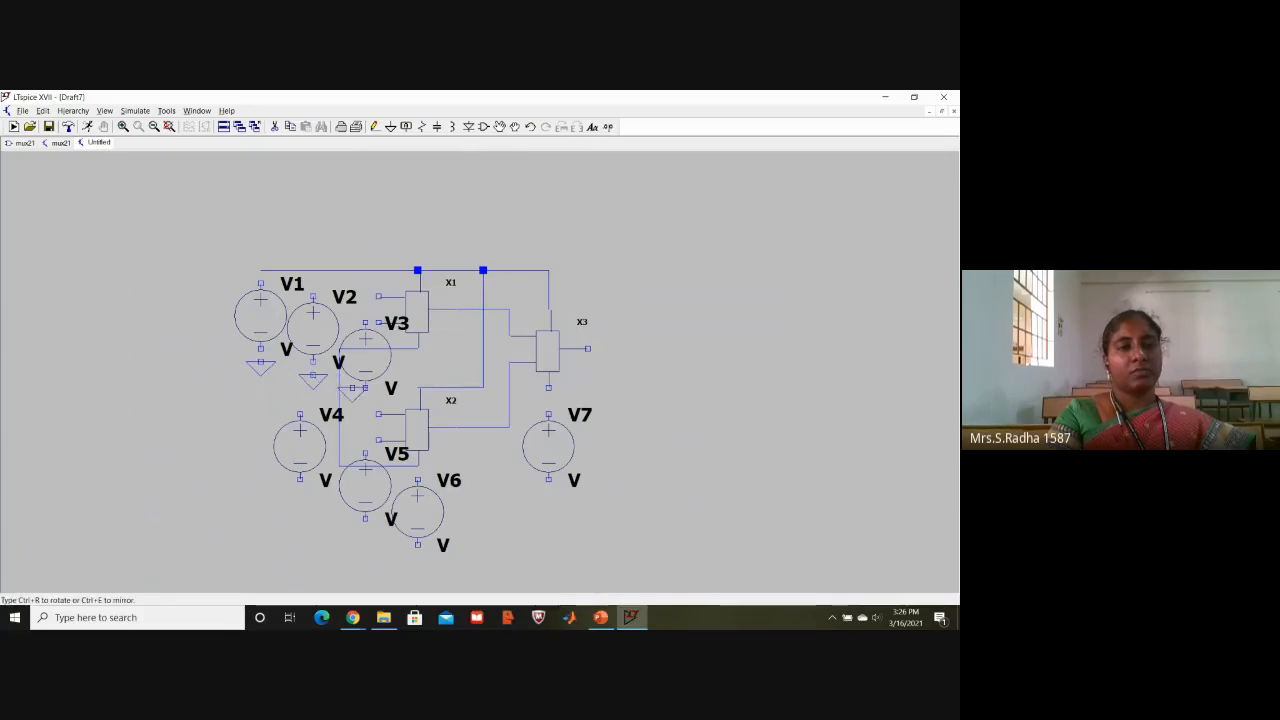
left_click(365, 401)
left_click(299, 492)
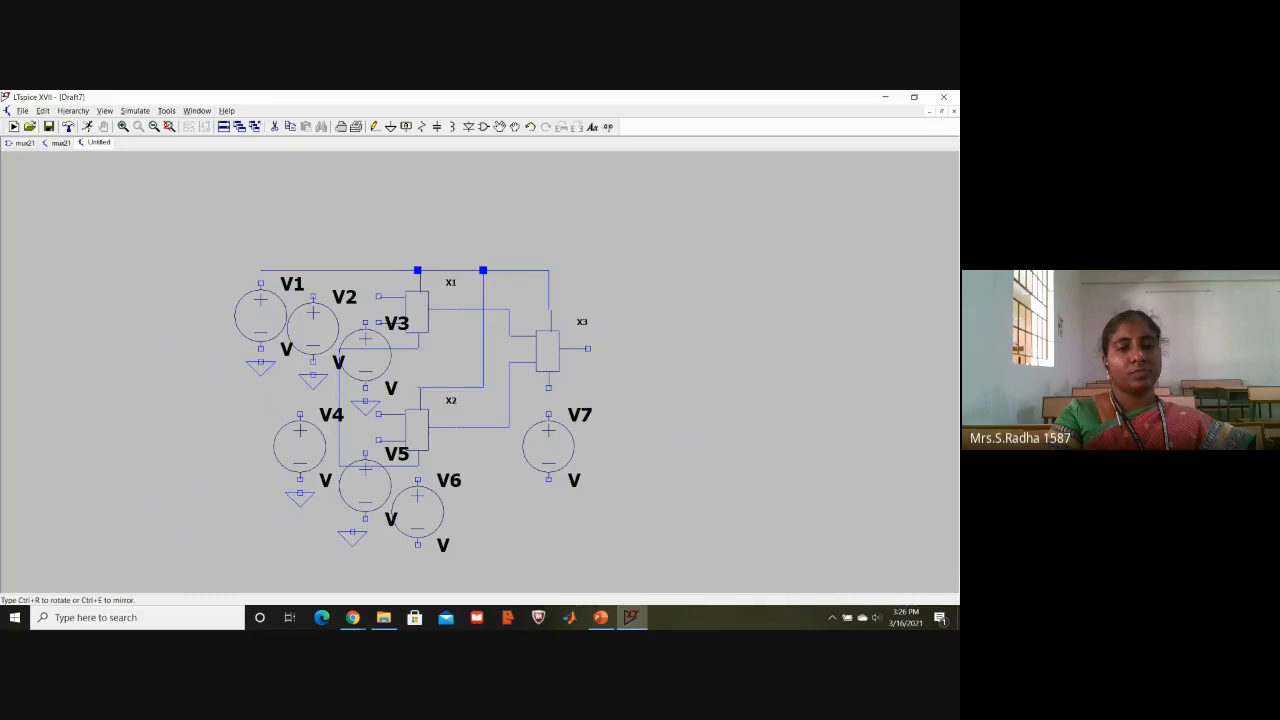
left_click(365, 521)
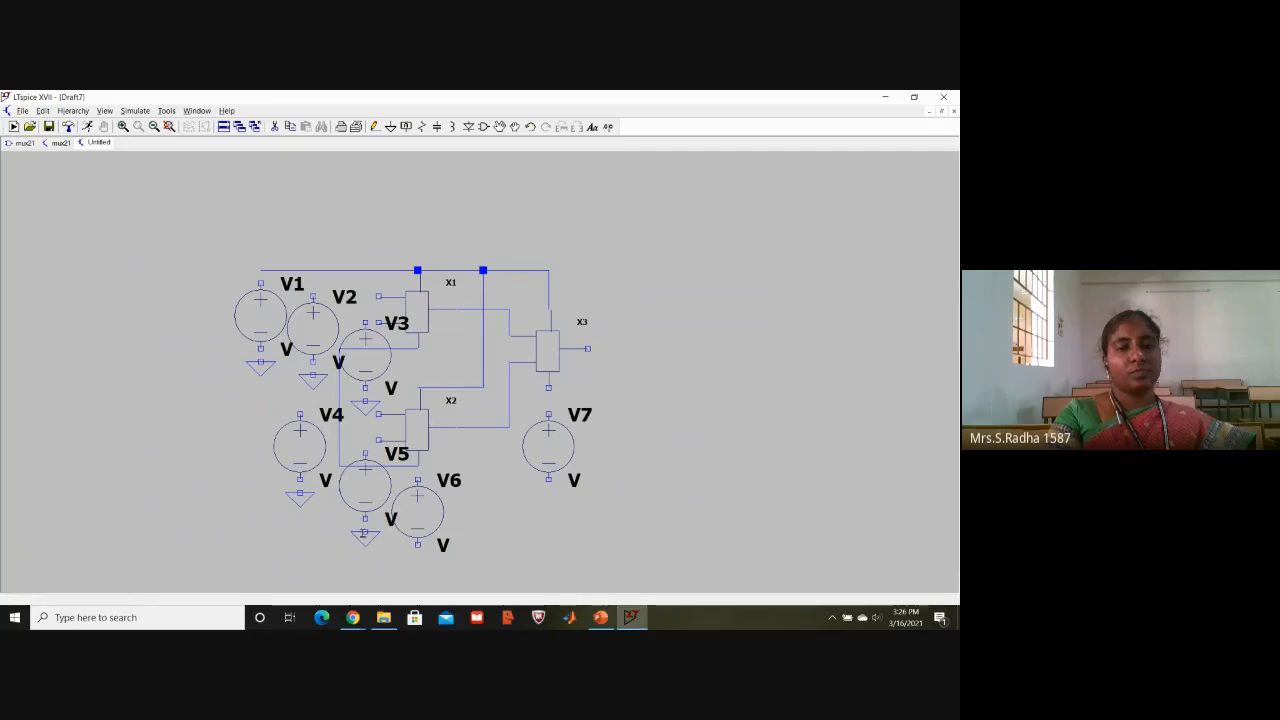
left_click(417, 552)
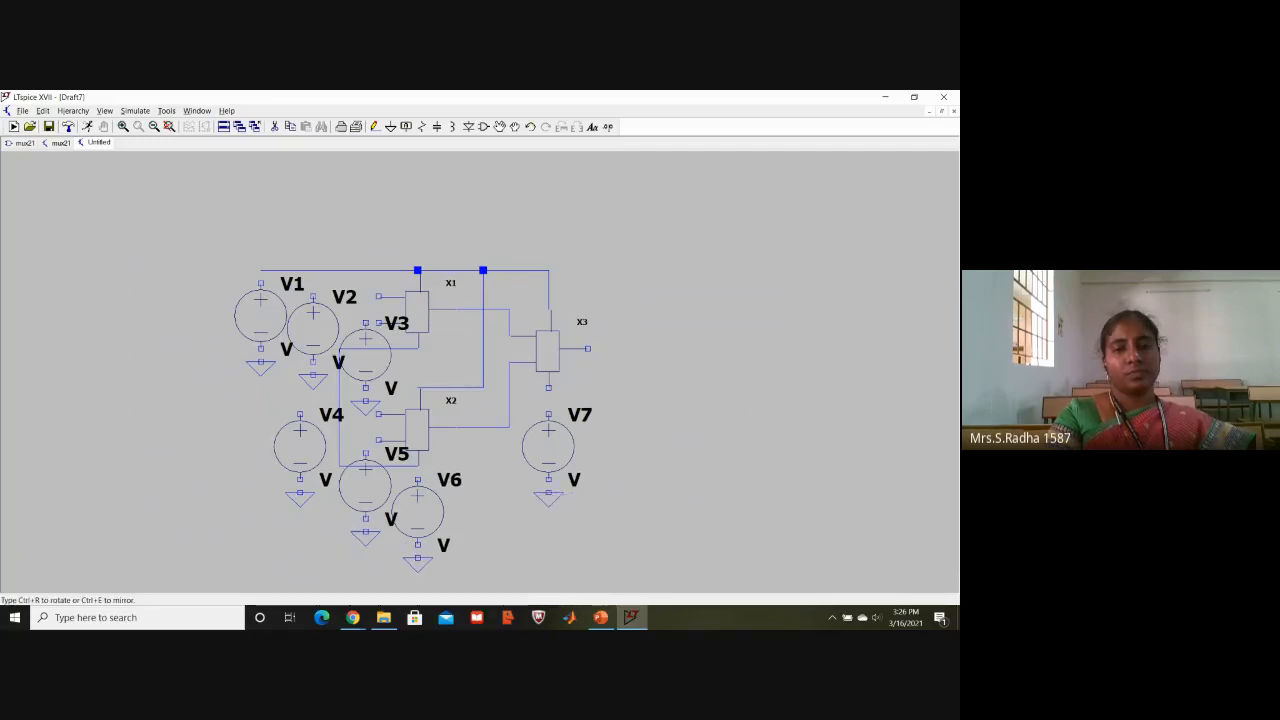
left_click(548, 489)
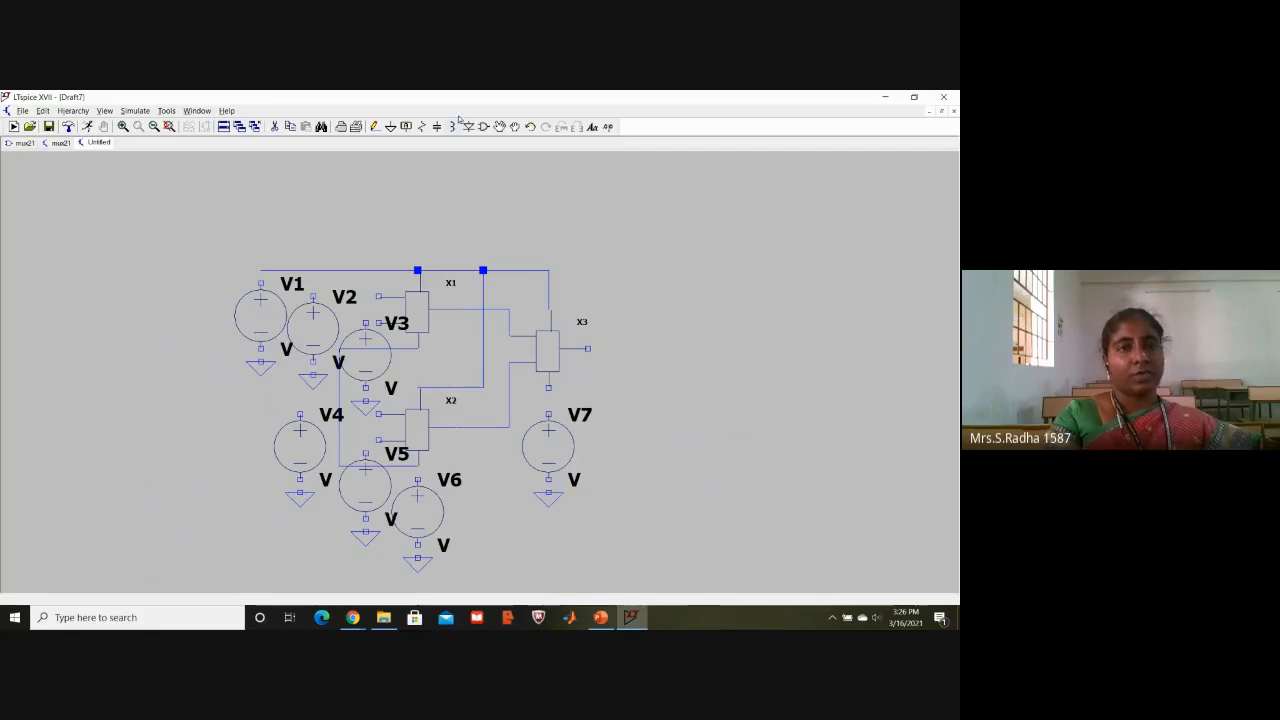
Wire the negative terminals of sources V1 through V7 to the ground symbols beneath them.
left_click(375, 127)
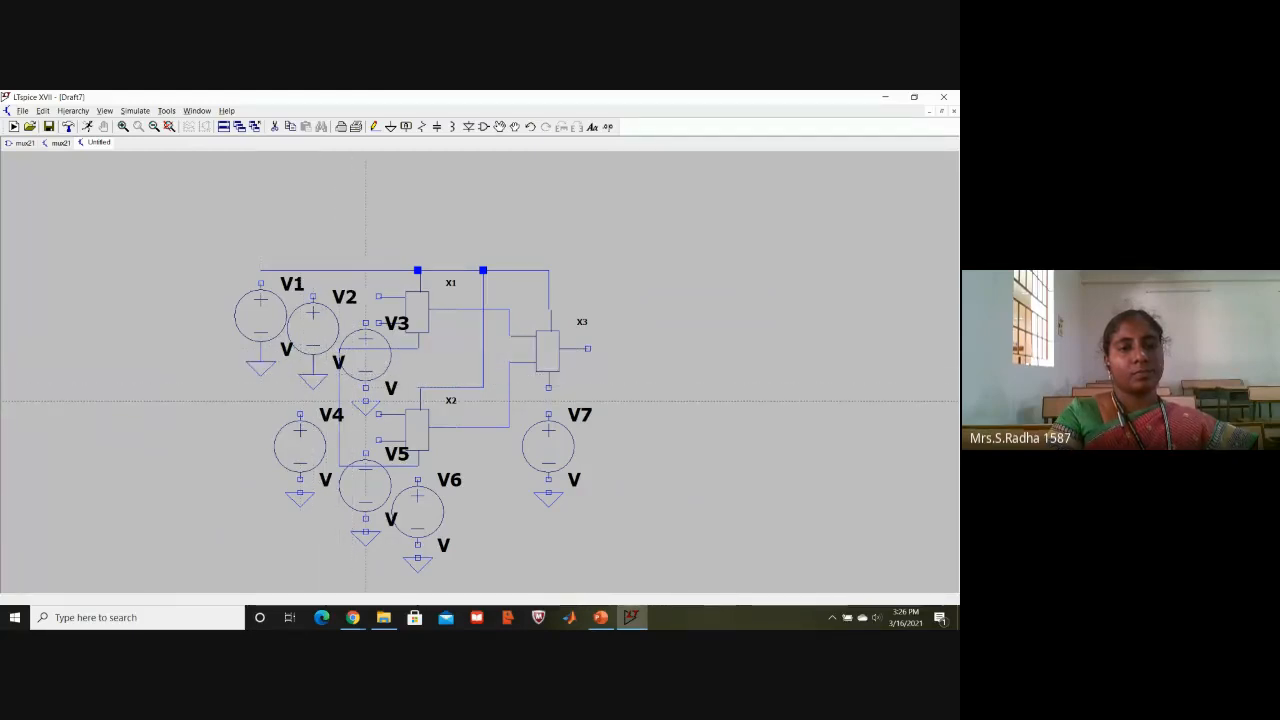
left_click(366, 387)
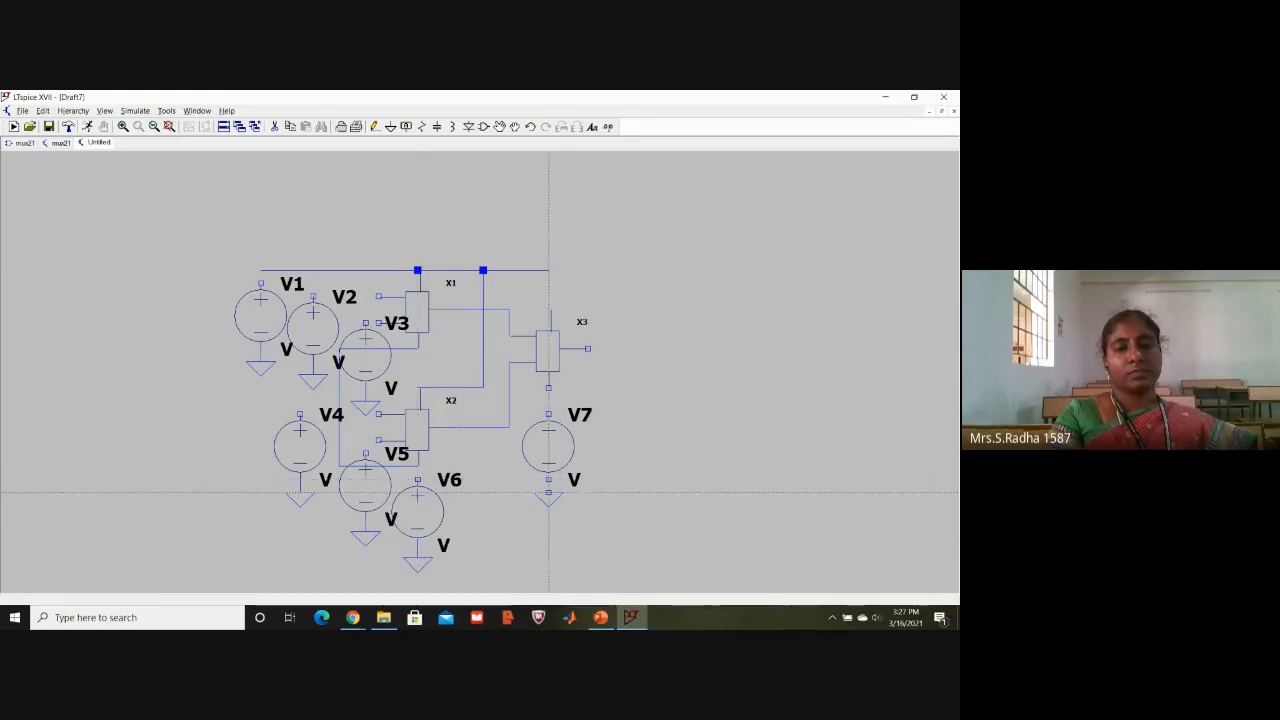
left_click(548, 492)
left_click(548, 480)
key("Escape")
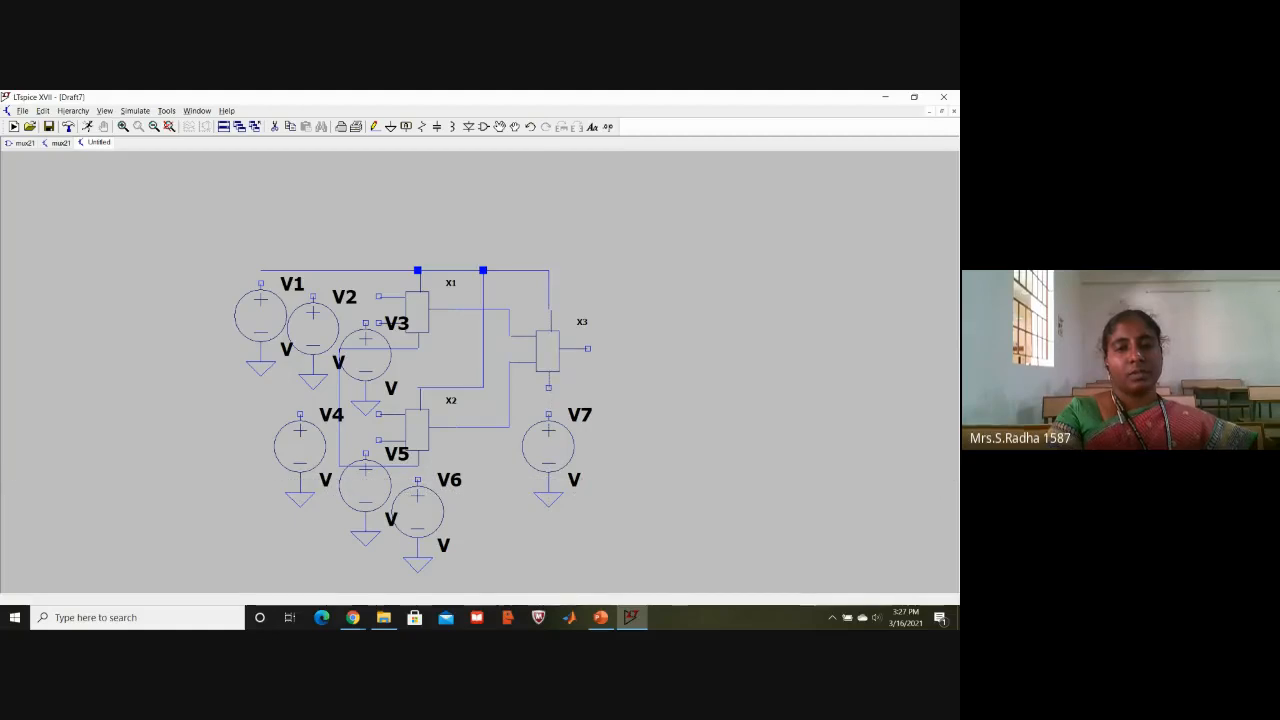
Wire the positive terminals of V2 and V3 to X1's two inputs, and those of V4 and V5 to X2's two inputs.
left_click(313, 297)
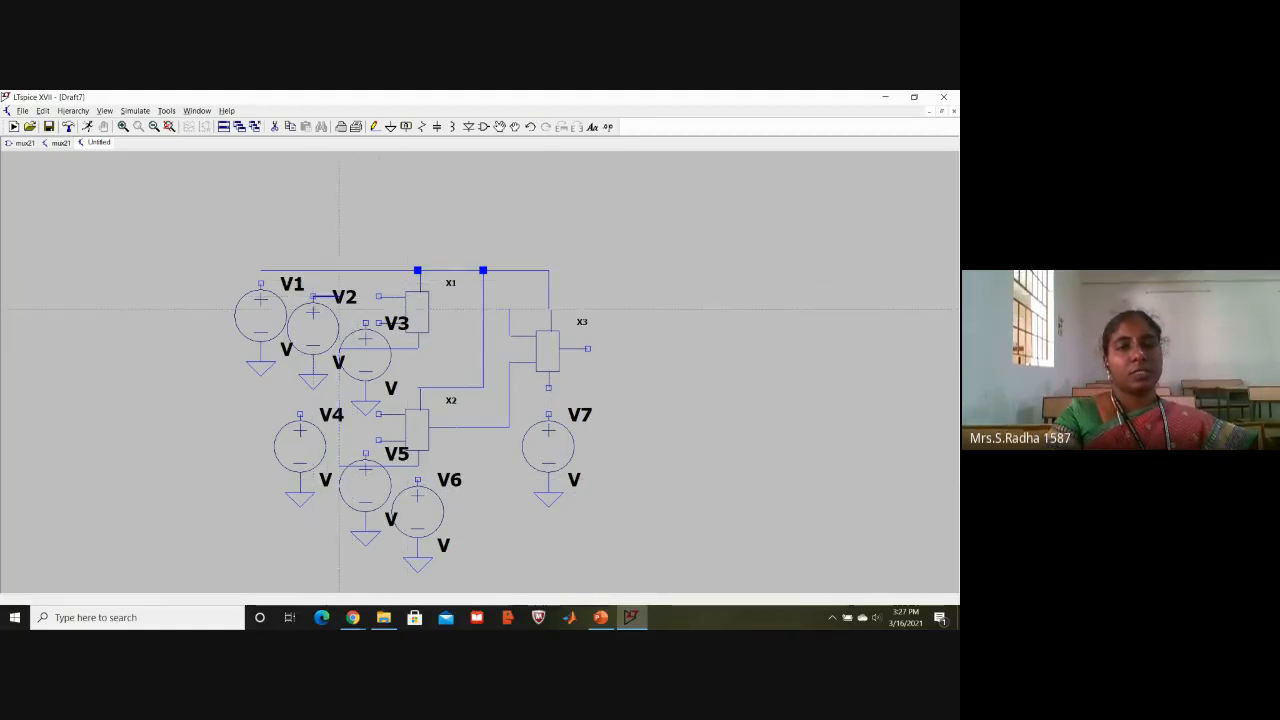
left_click(378, 296)
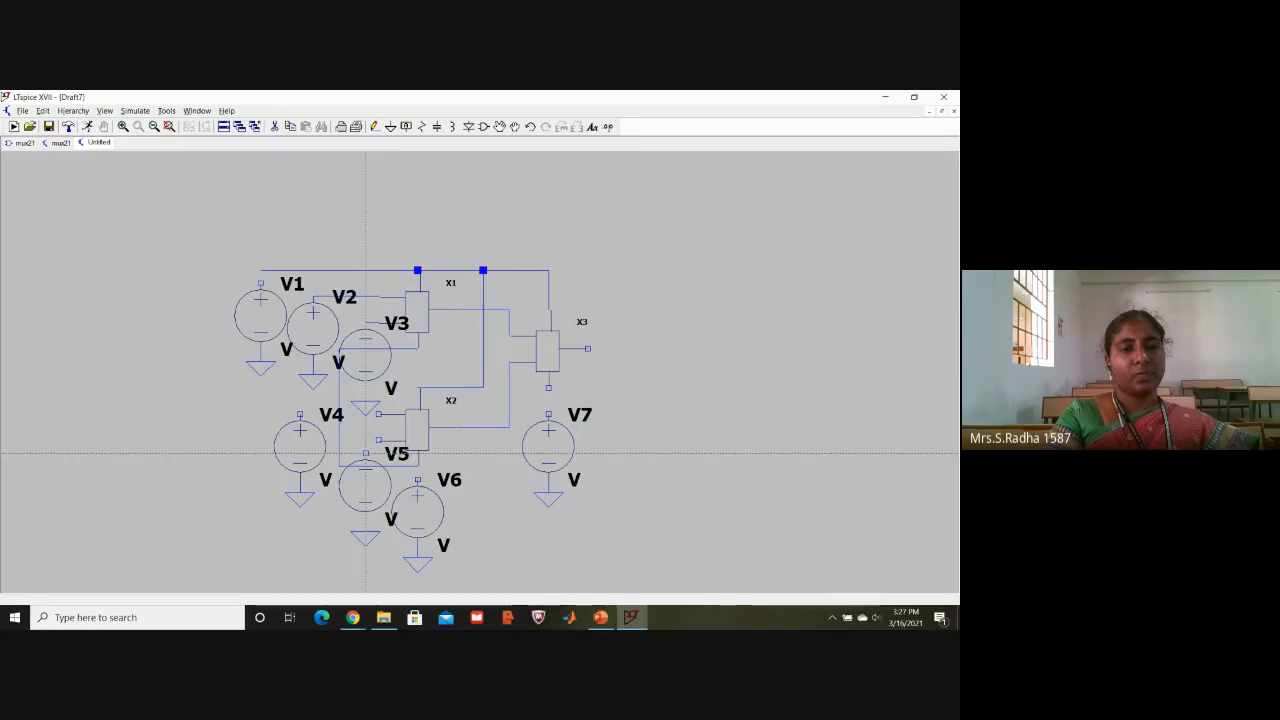
left_click(300, 413)
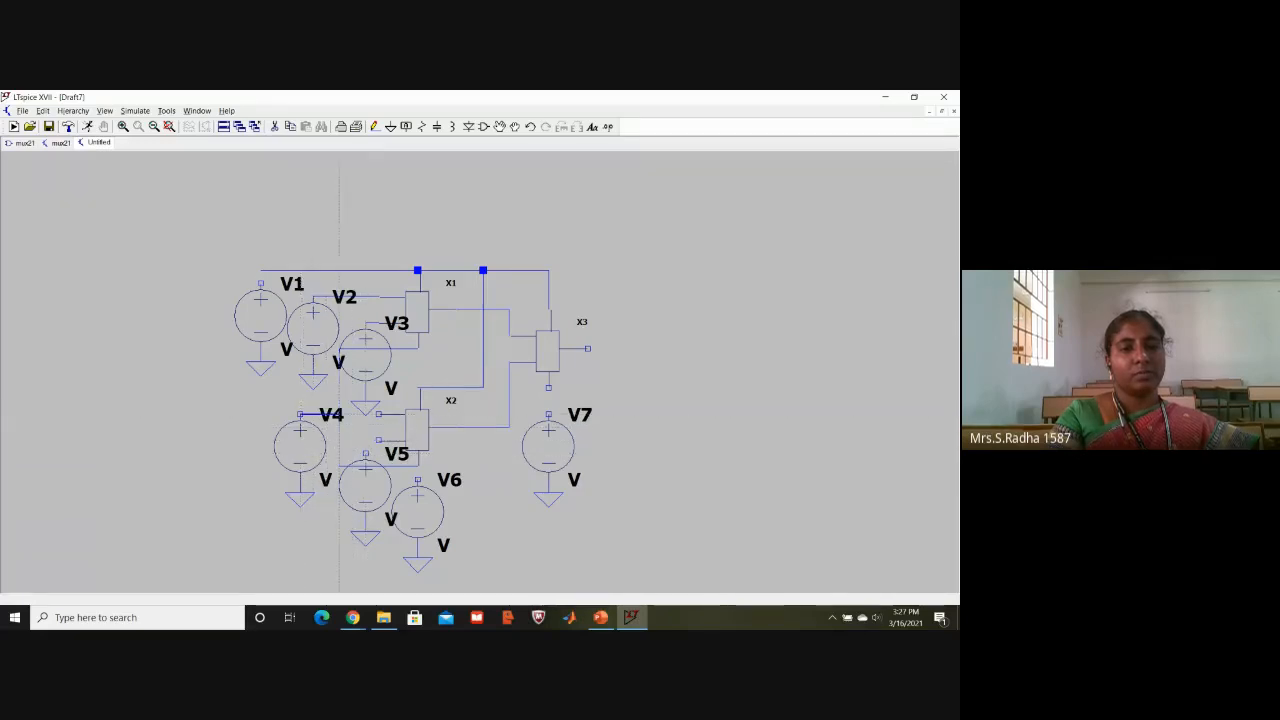
left_click(379, 414)
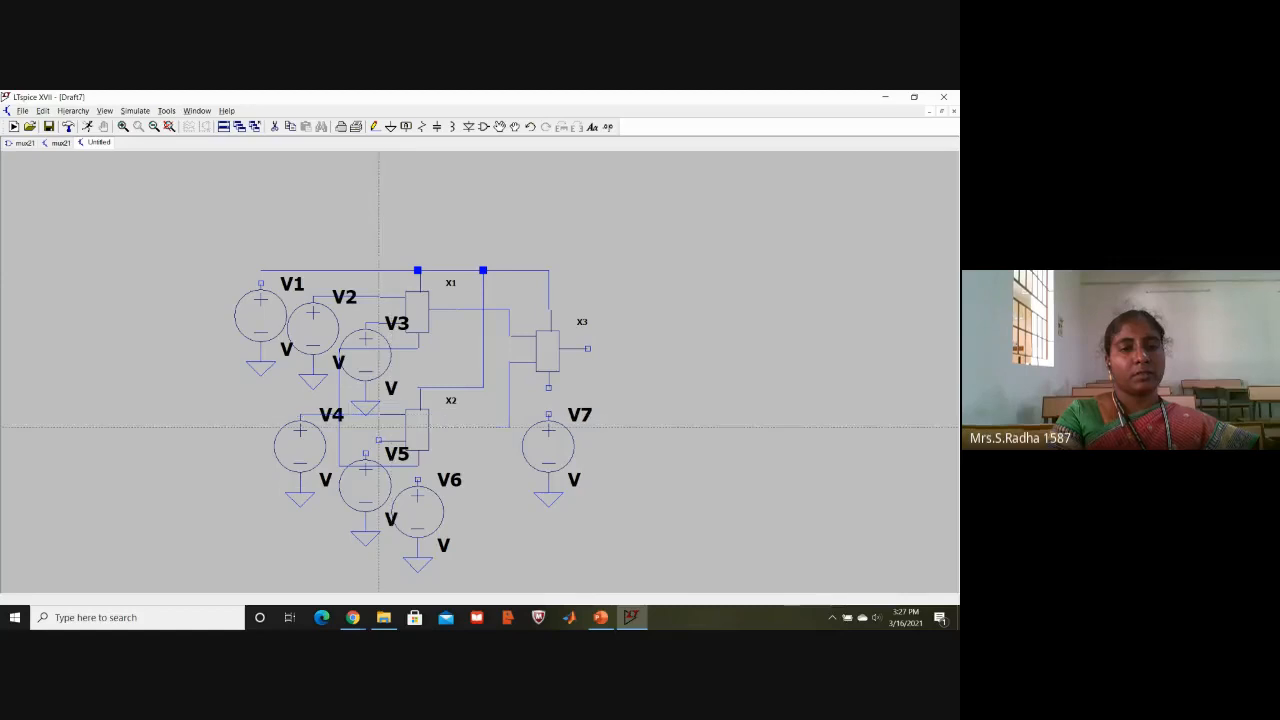
left_click(366, 453)
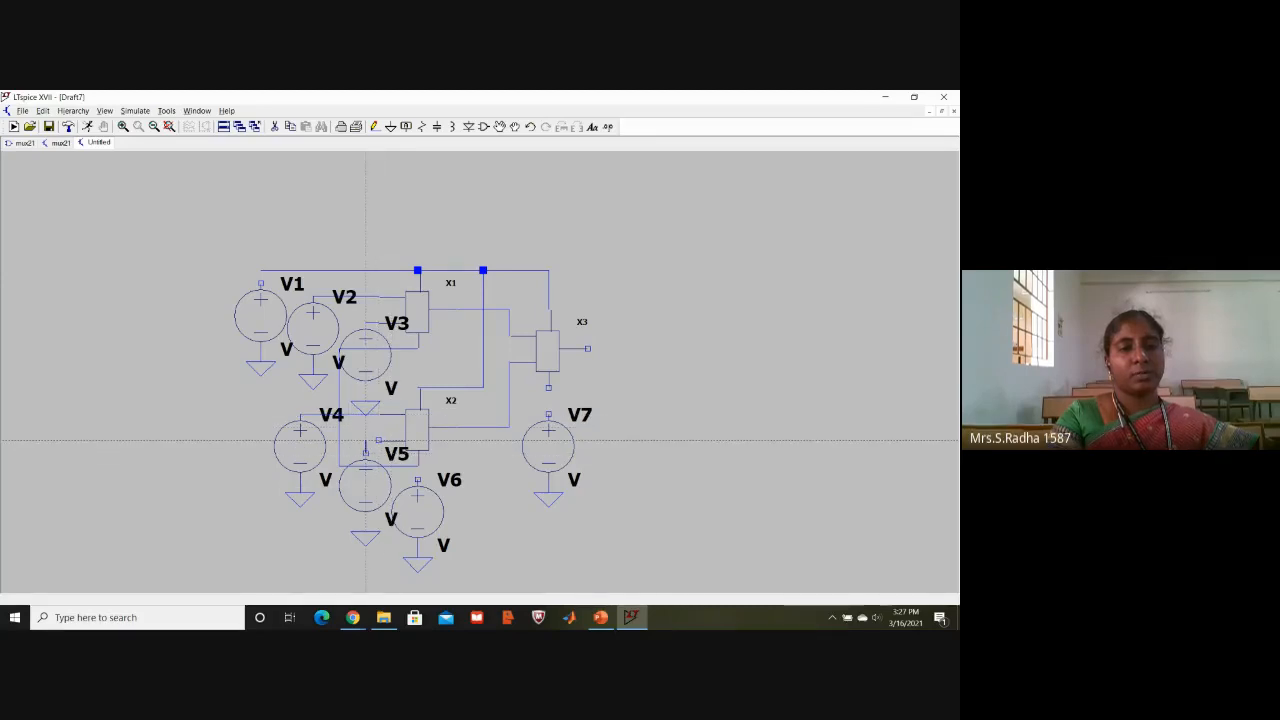
left_click(405, 440)
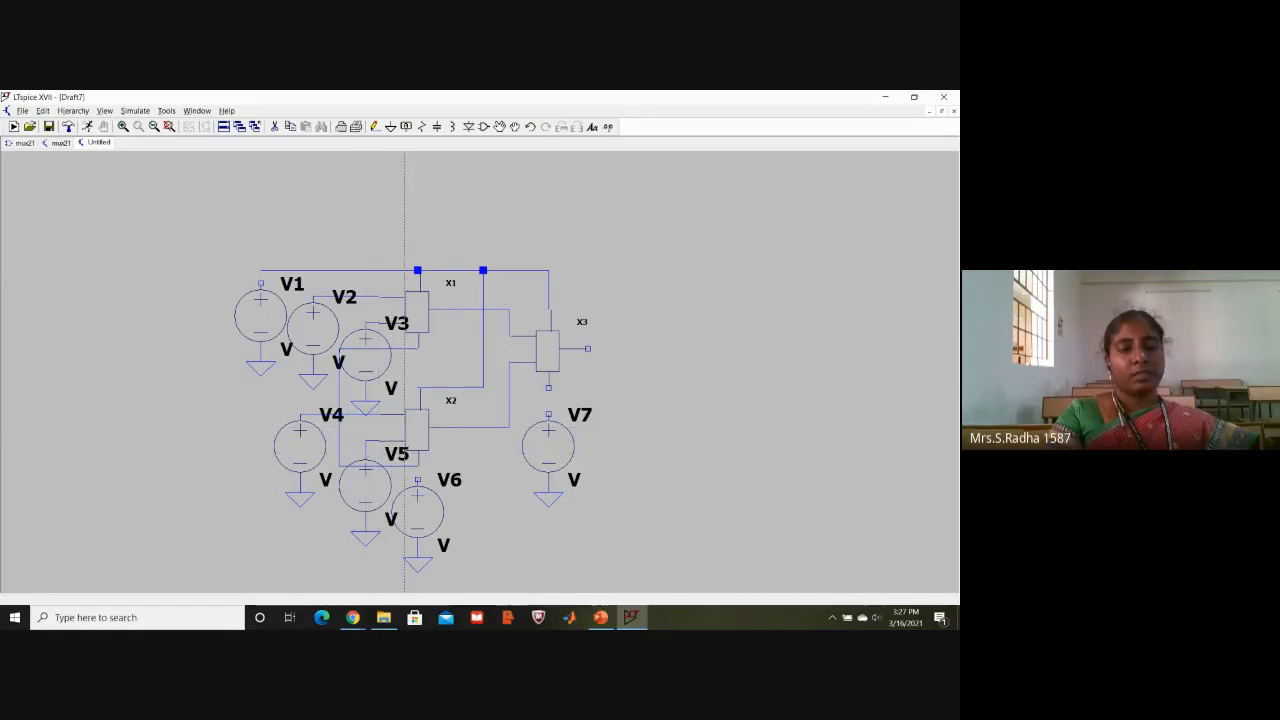
Wire V6 to X2's lower pin, V7 to X3's lower pin, and V1 to the shared top wire.
left_click(418, 479)
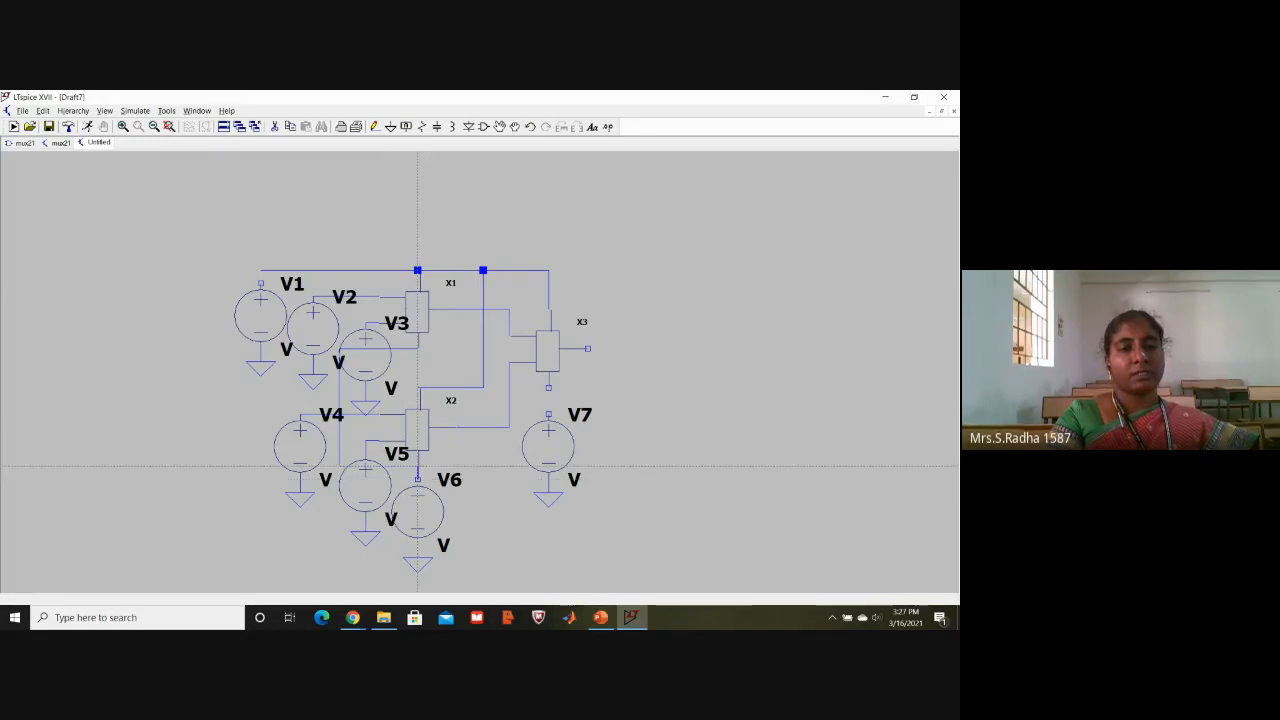
left_click(418, 466)
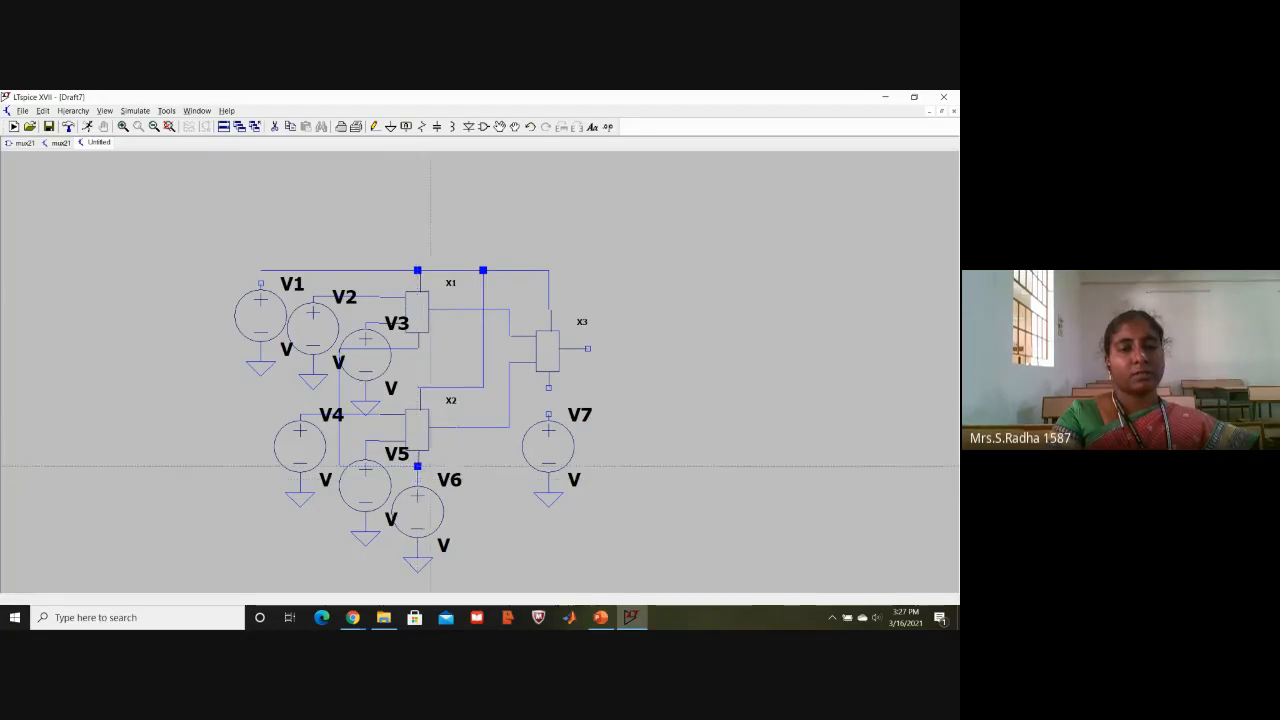
left_click(548, 414)
left_click(548, 387)
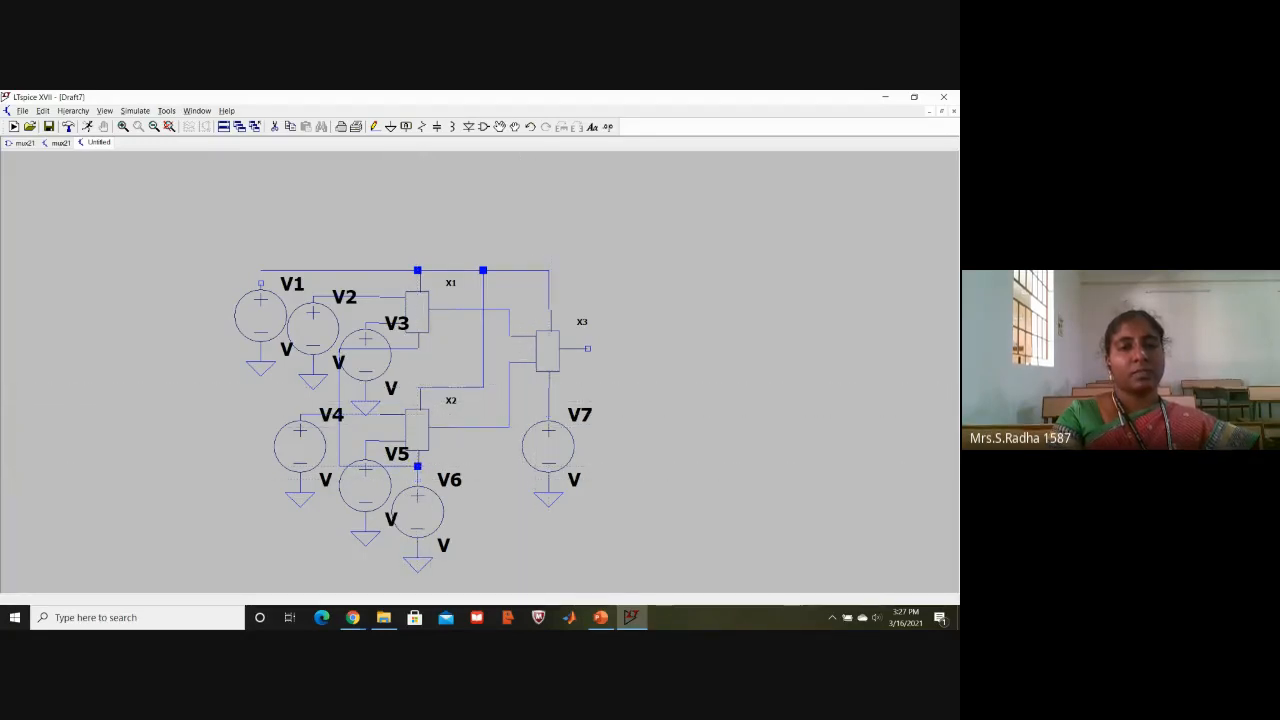
left_click(261, 284)
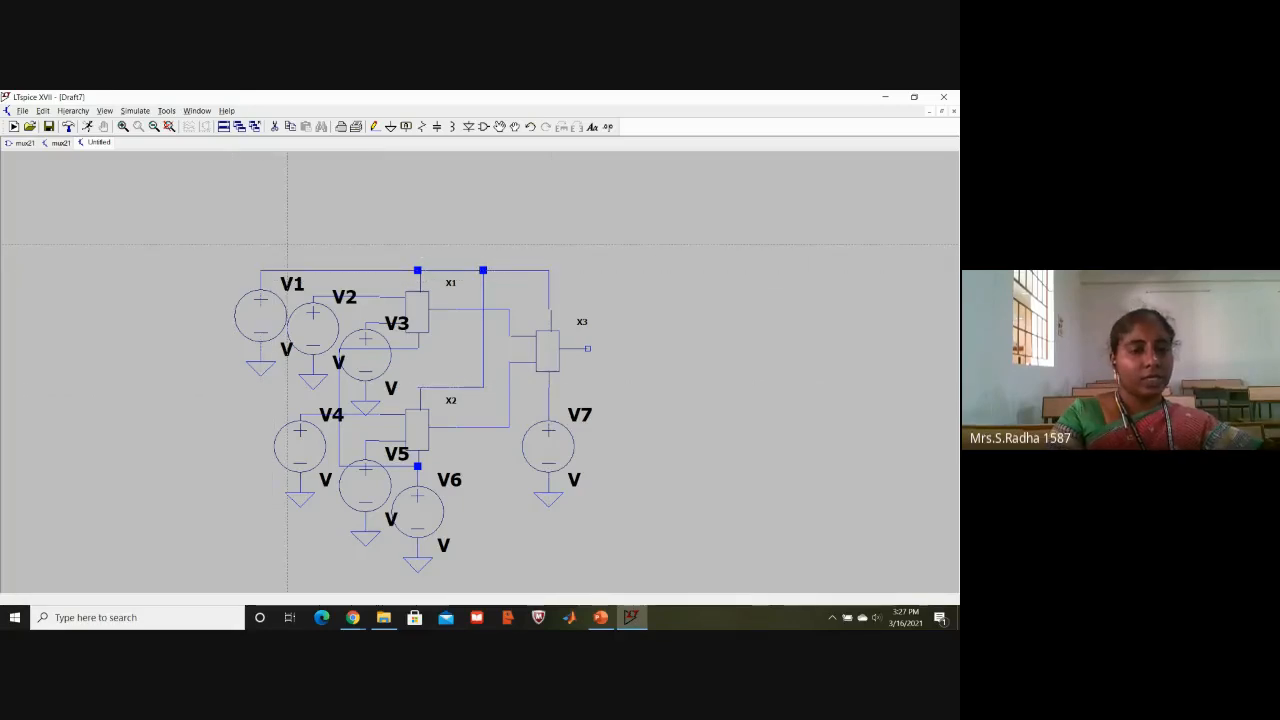
Check the 4x1 MUX diagram in PowerPoint, return to LTspice and set V1's DC value to 5 V.
left_click(599, 618)
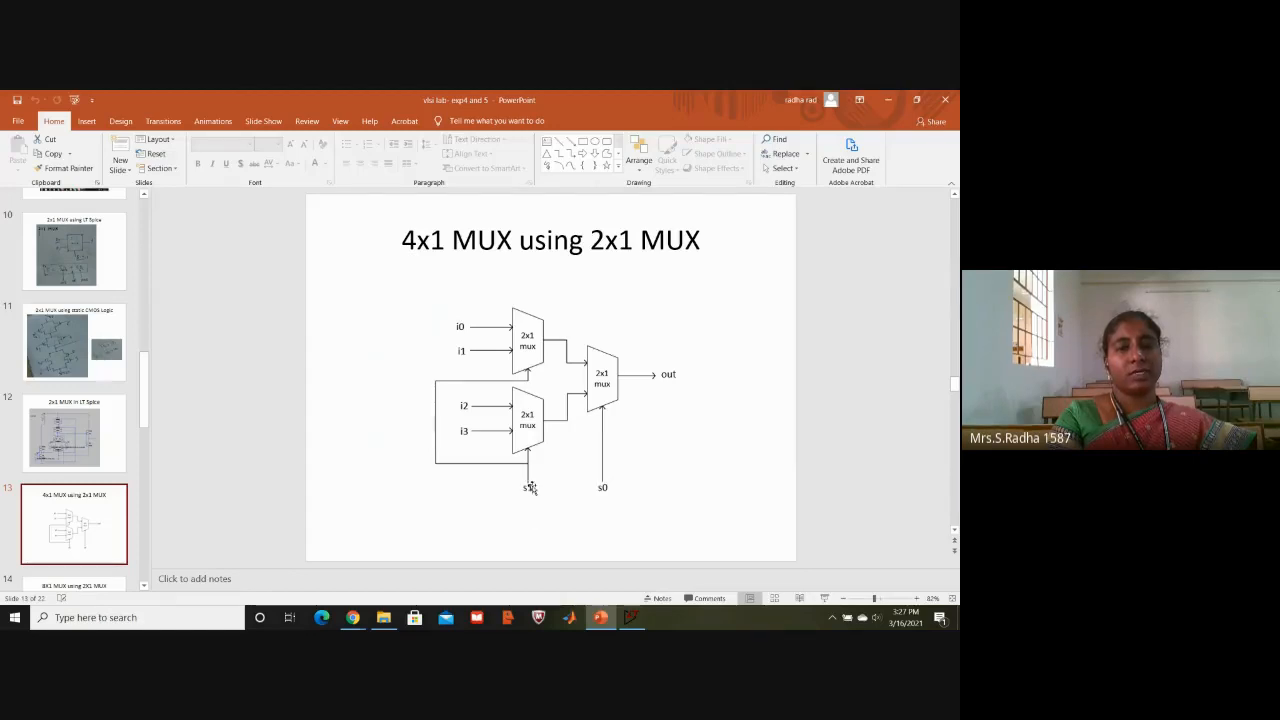
left_click(630, 617)
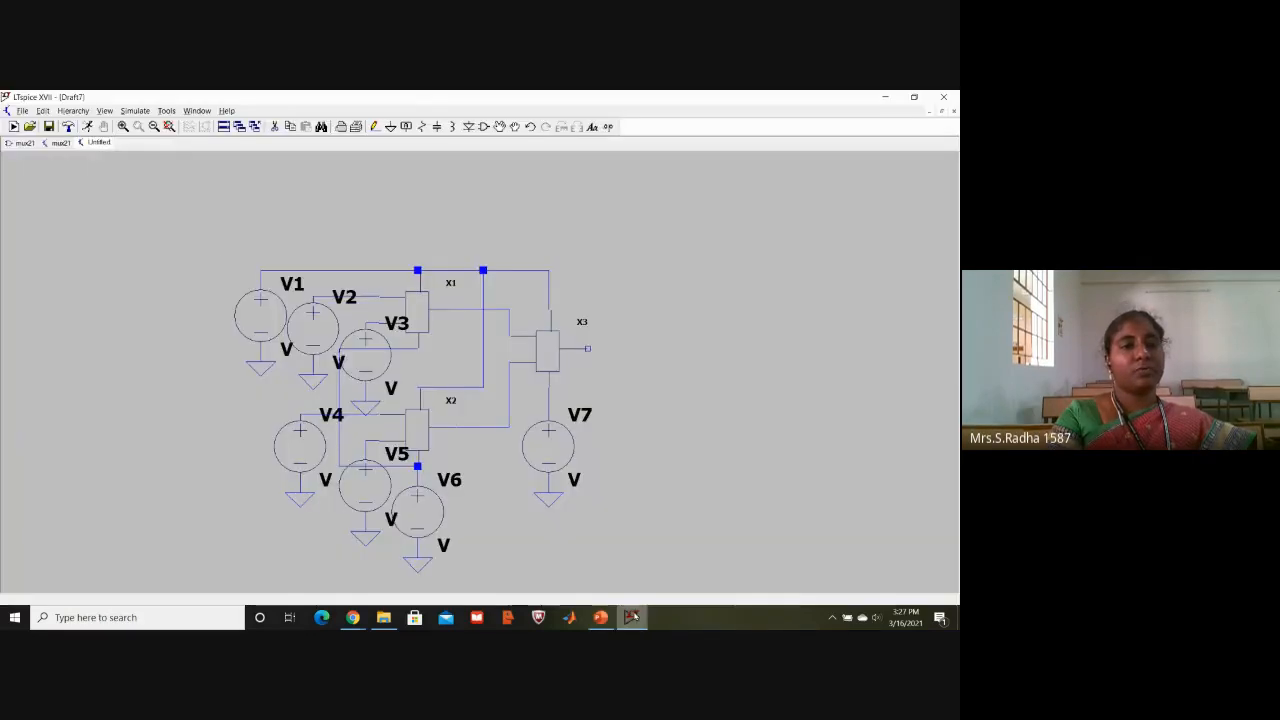
right_click(266, 310)
type("5")
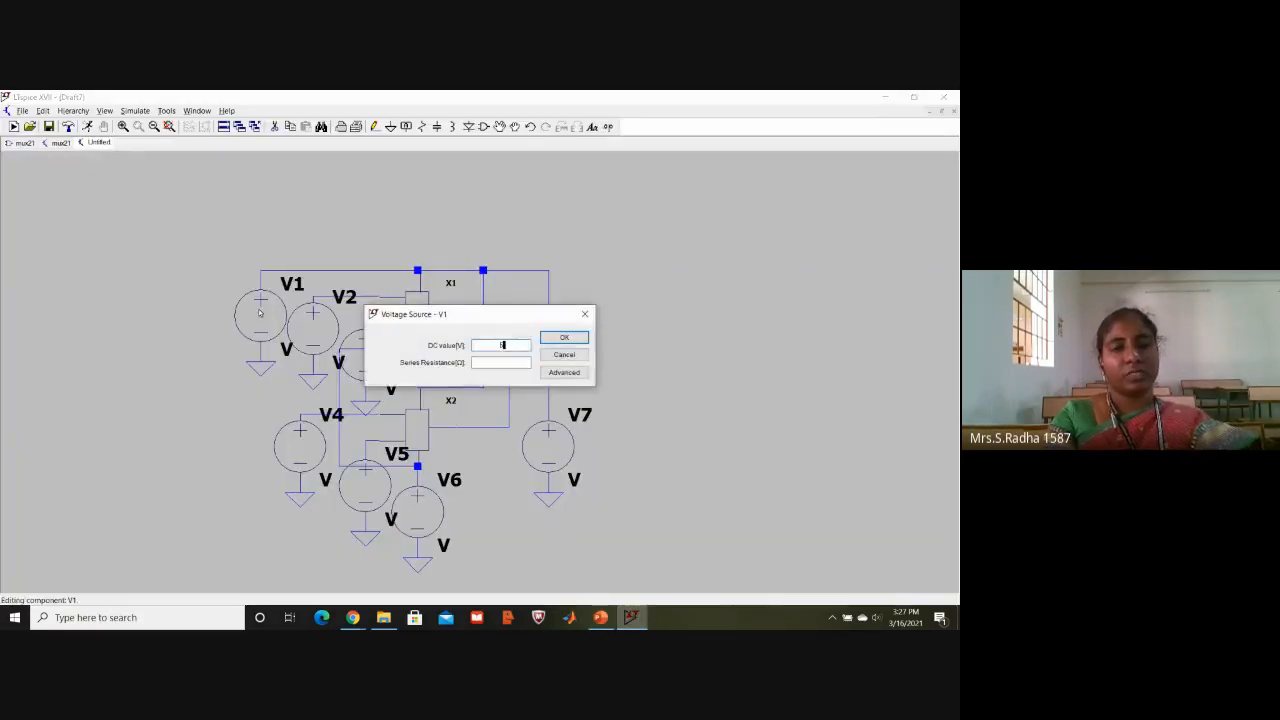
left_click(564, 337)
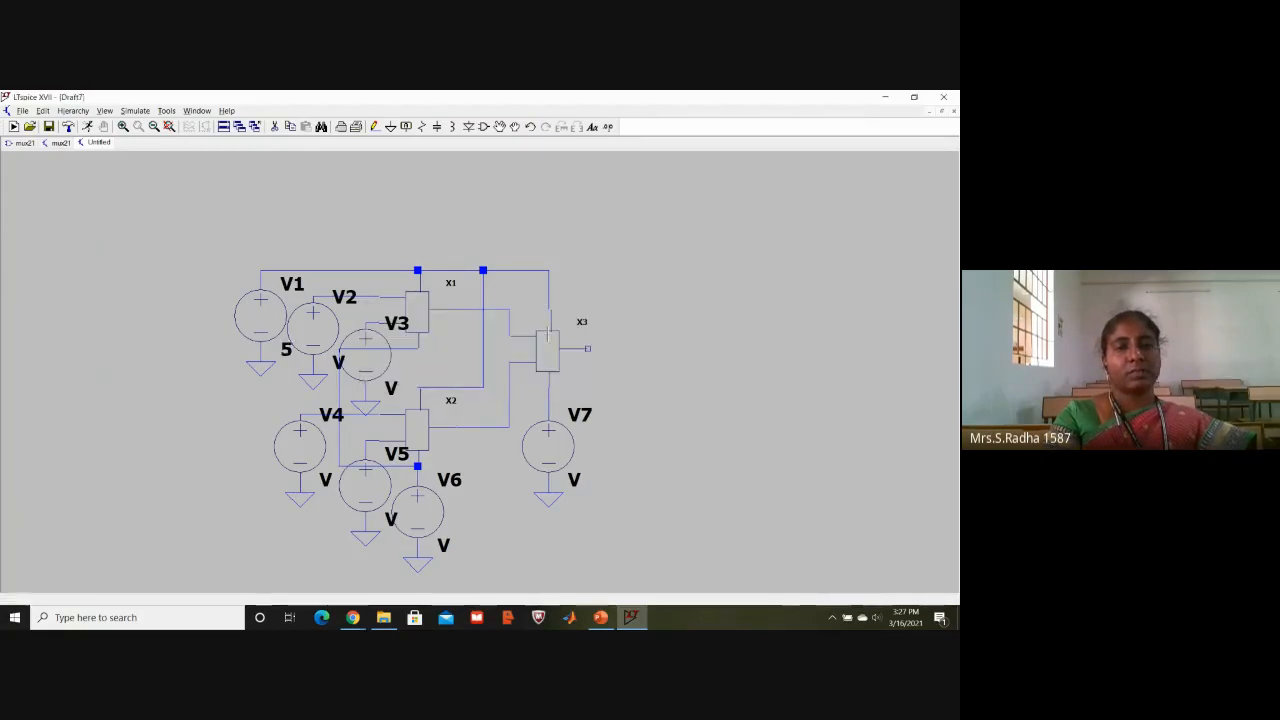
Make V7 a pulse source from 0 to 5 V with 0.5n delay, 1n rise and fall times, 4m on-time and 8m period.
right_click(550, 457)
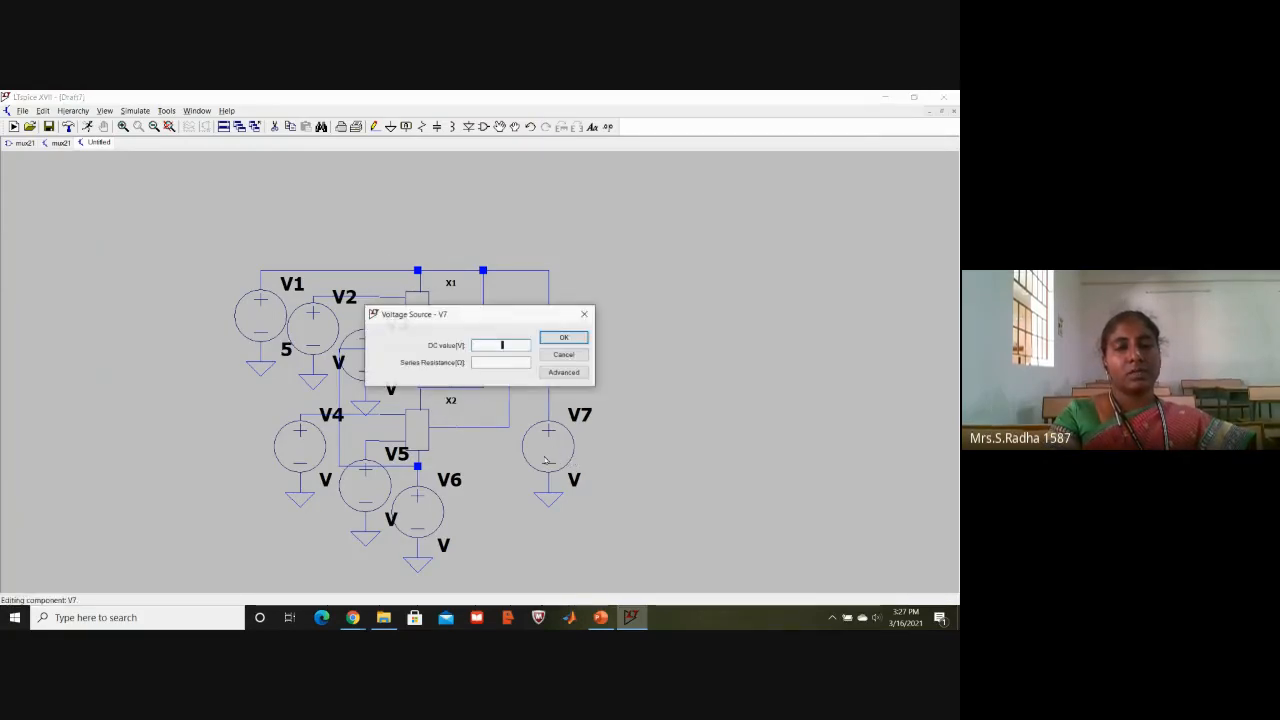
left_click(559, 373)
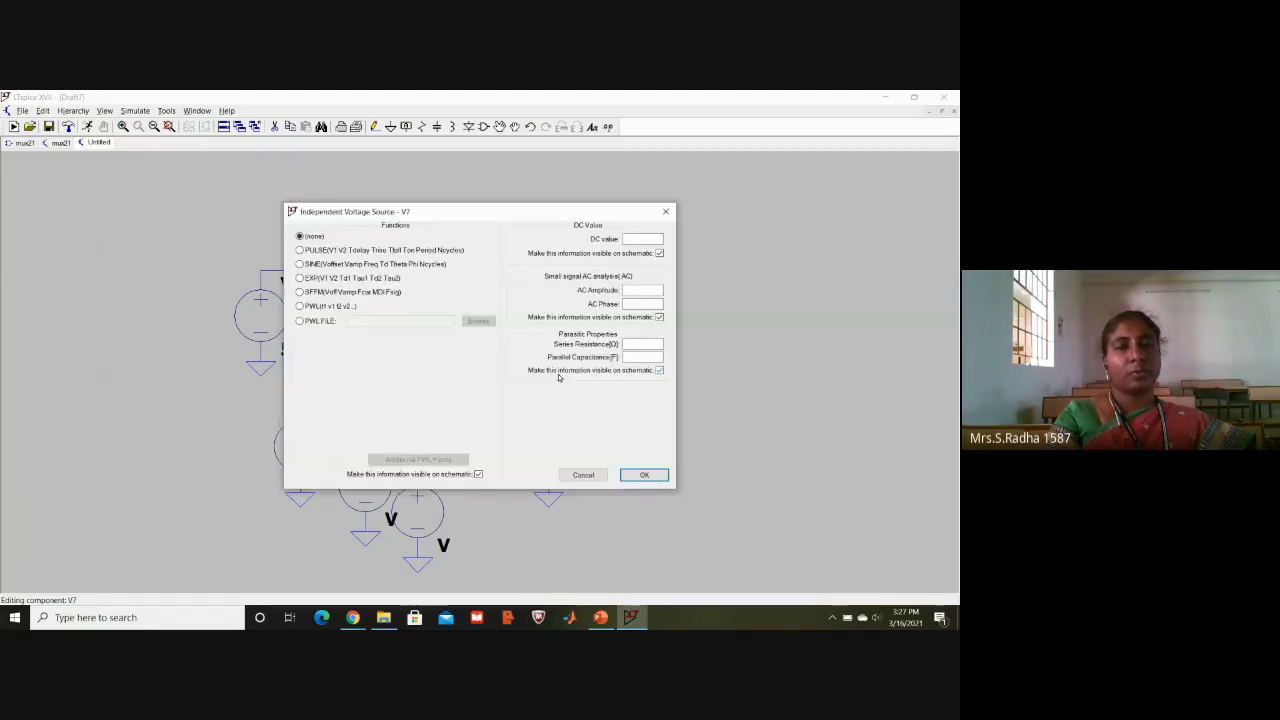
left_click(422, 253)
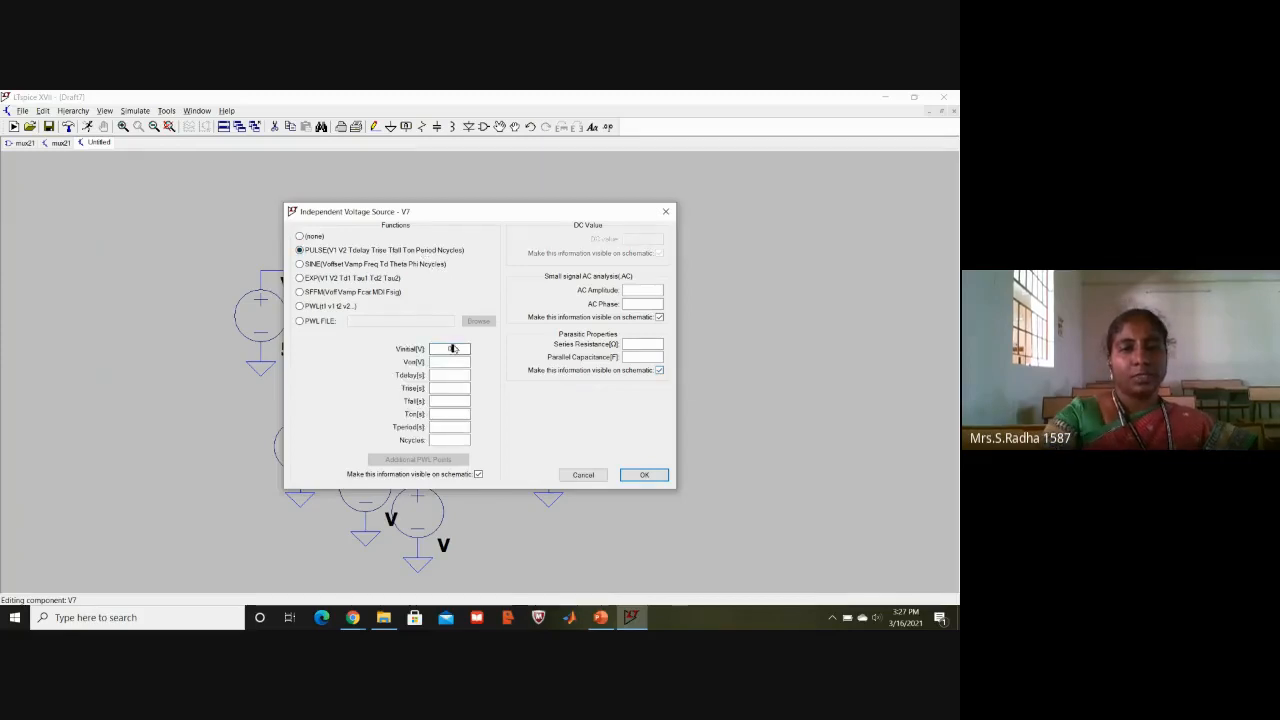
type("5")
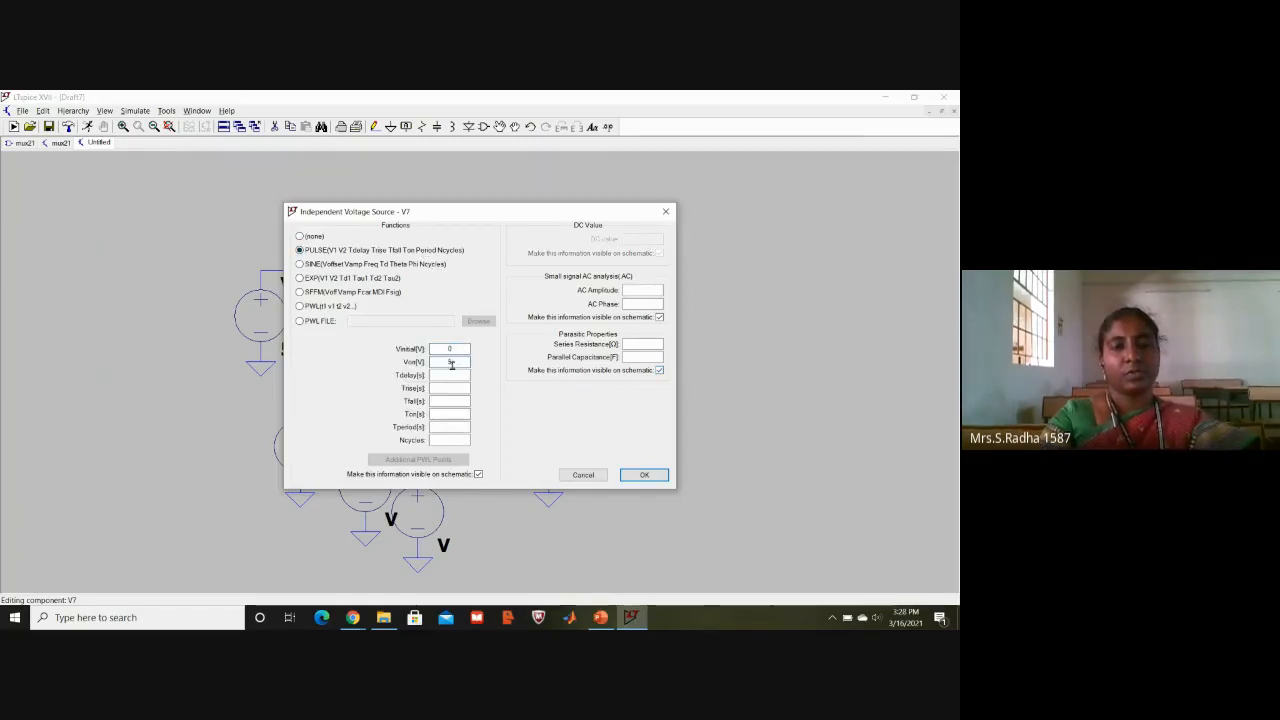
left_click(451, 374)
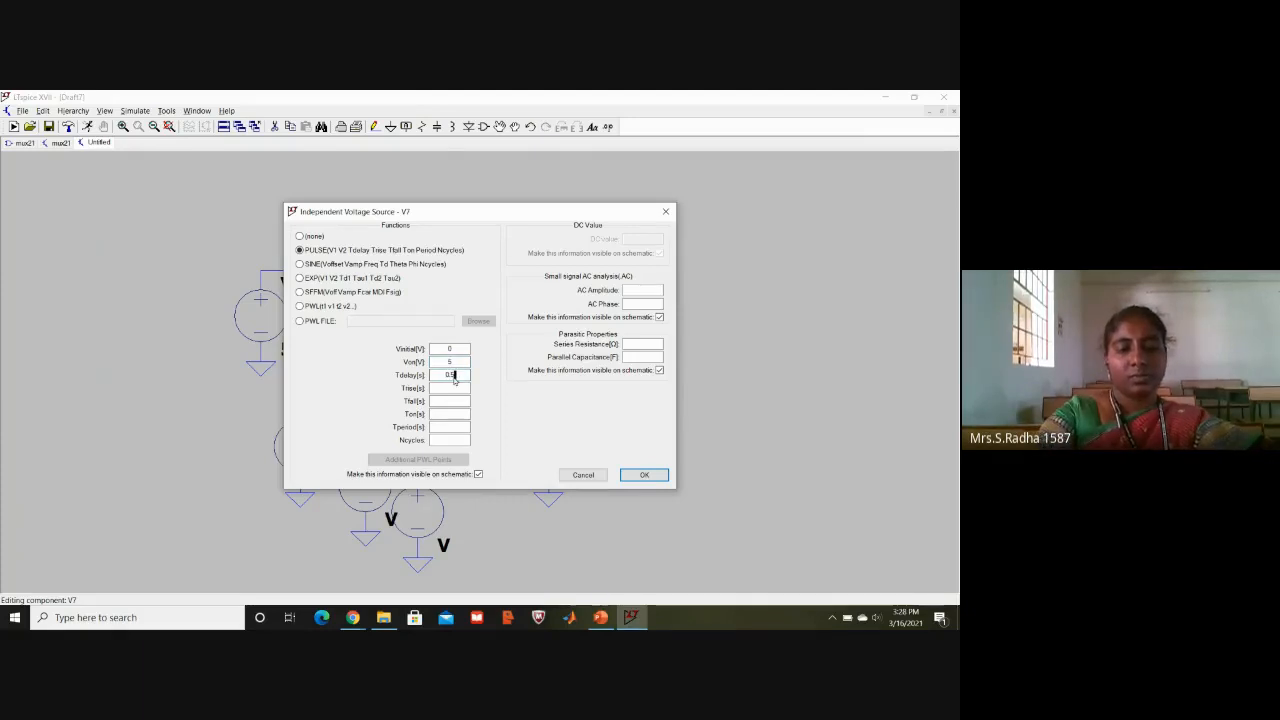
type("0")
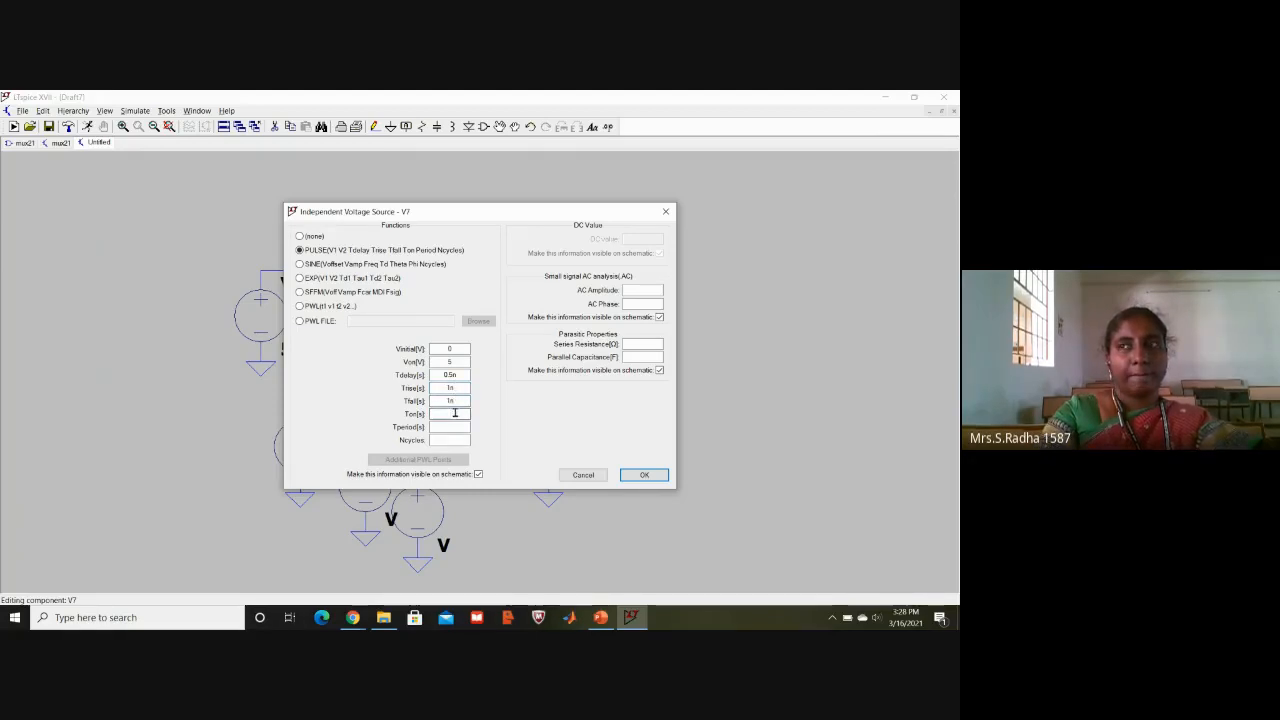
left_click(455, 413)
type("4m")
left_click(455, 426)
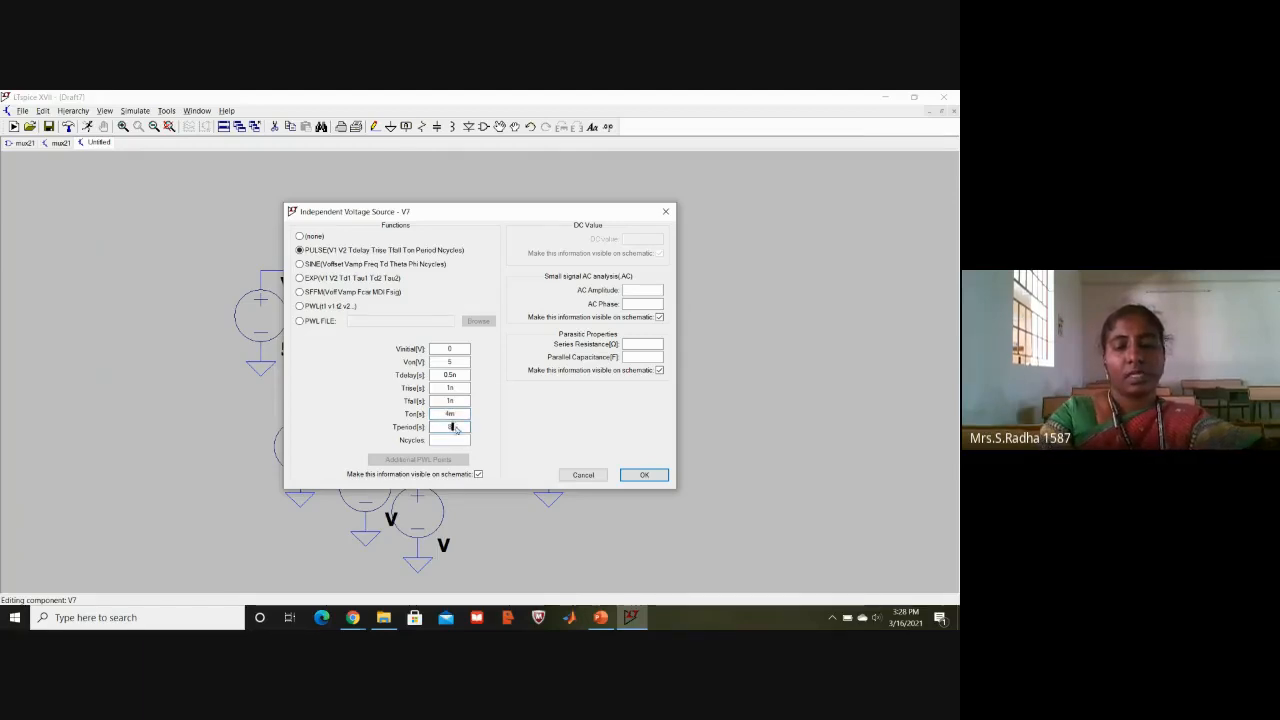
left_click(646, 475)
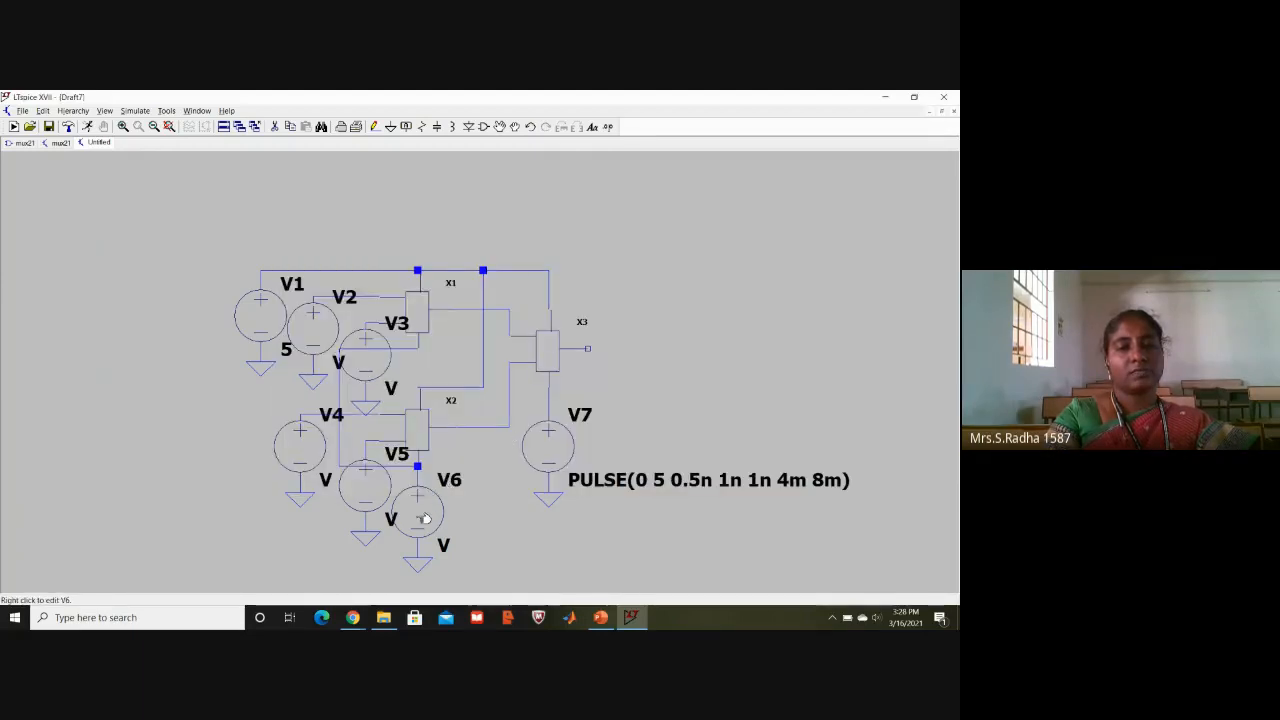
Make V6 a pulse source from 0 to 5 V with 0.5n delay and 1n rise and fall times.
right_click(425, 517)
left_click(571, 377)
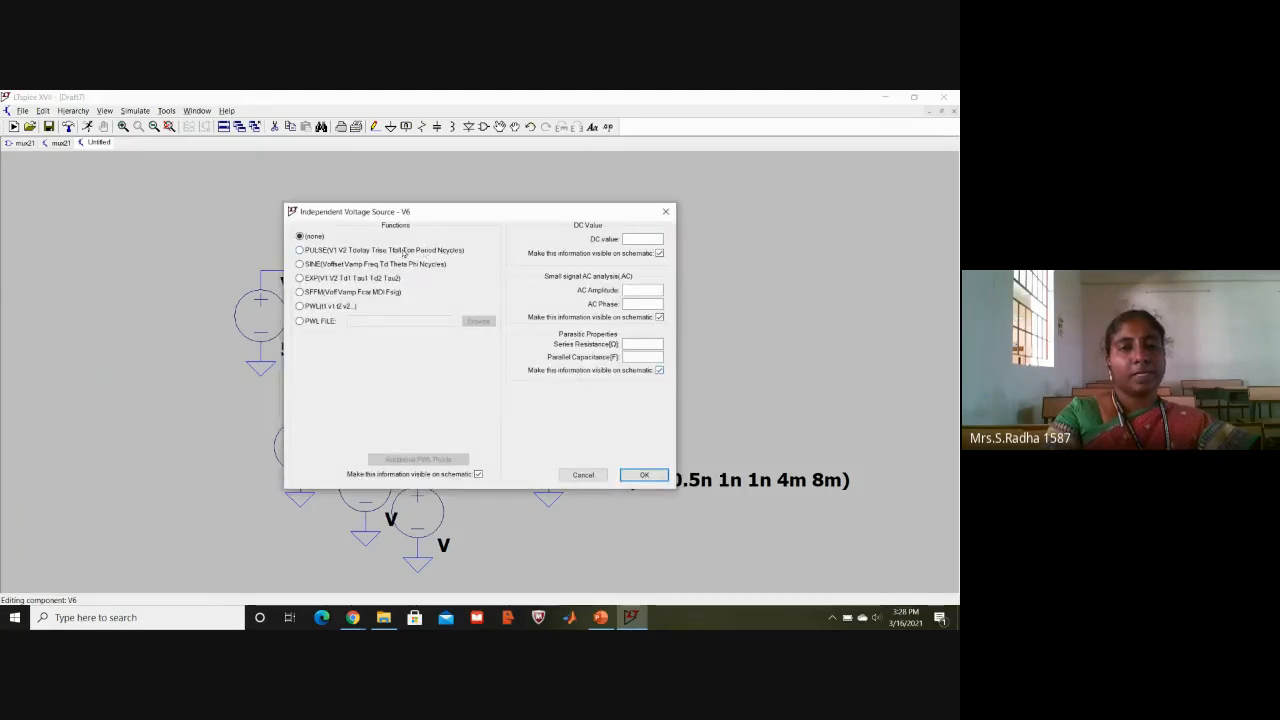
left_click(404, 250)
type("0")
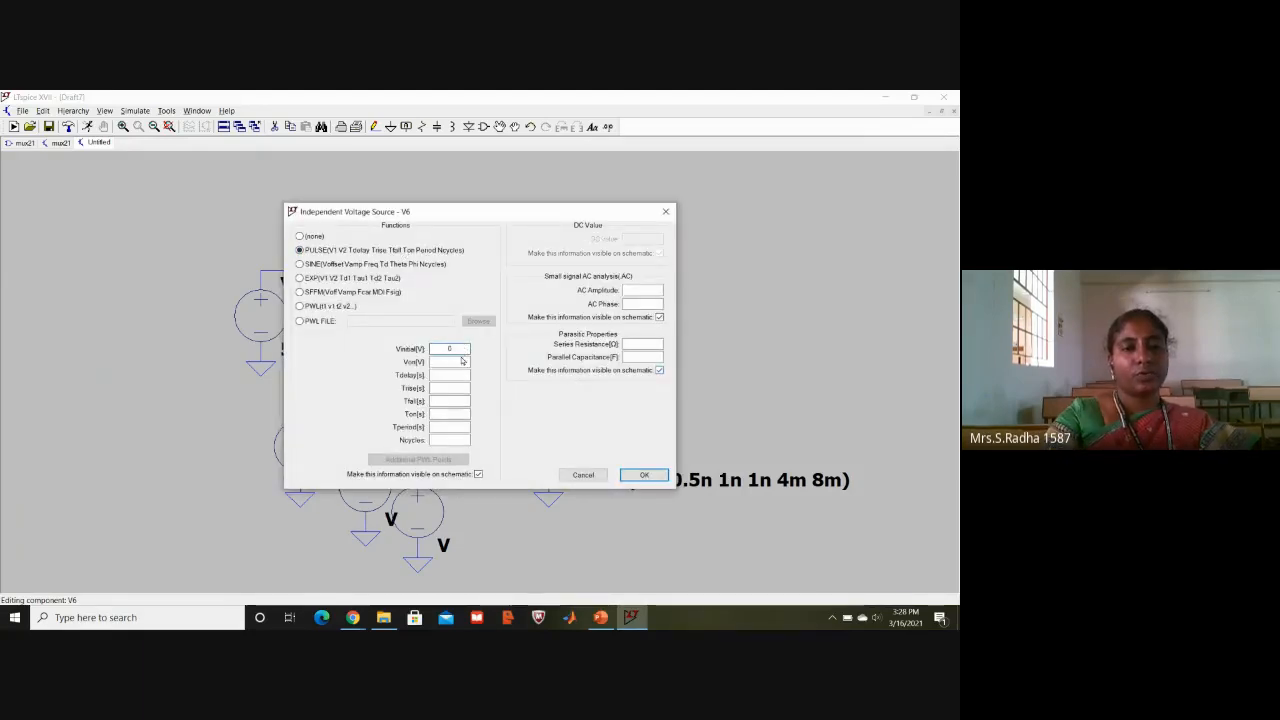
left_click(450, 361)
type("5")
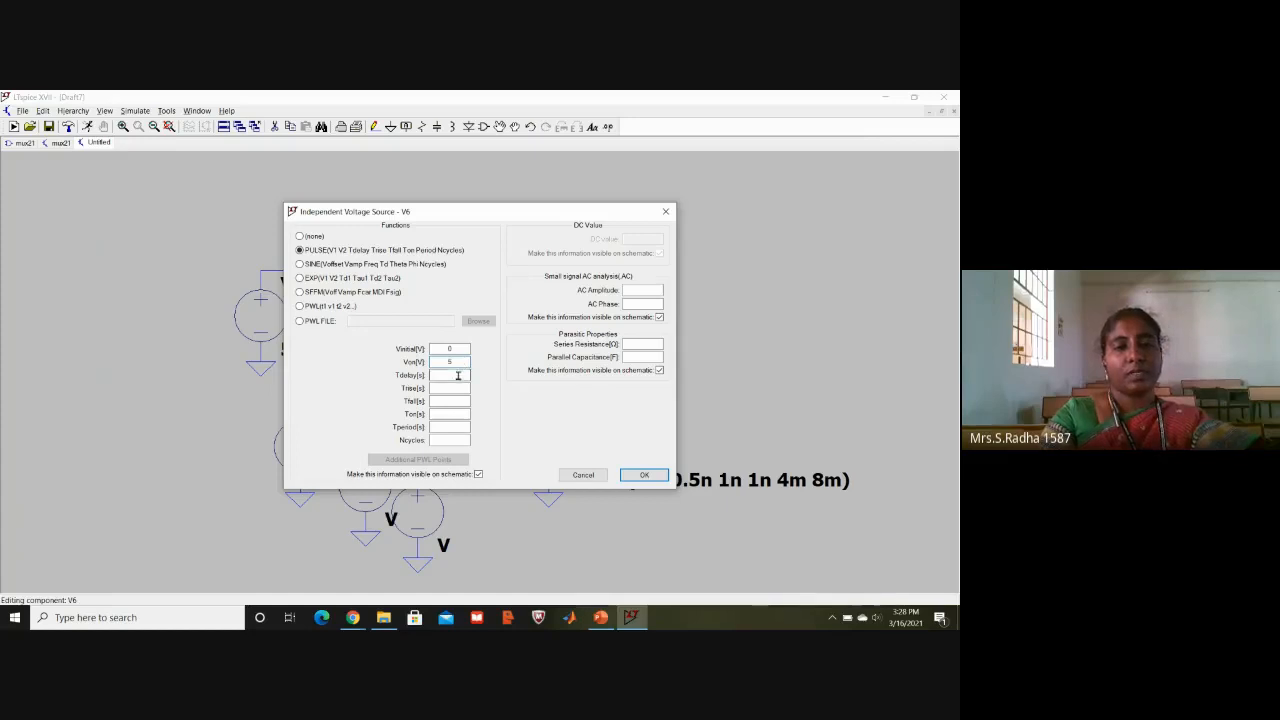
left_click(457, 375)
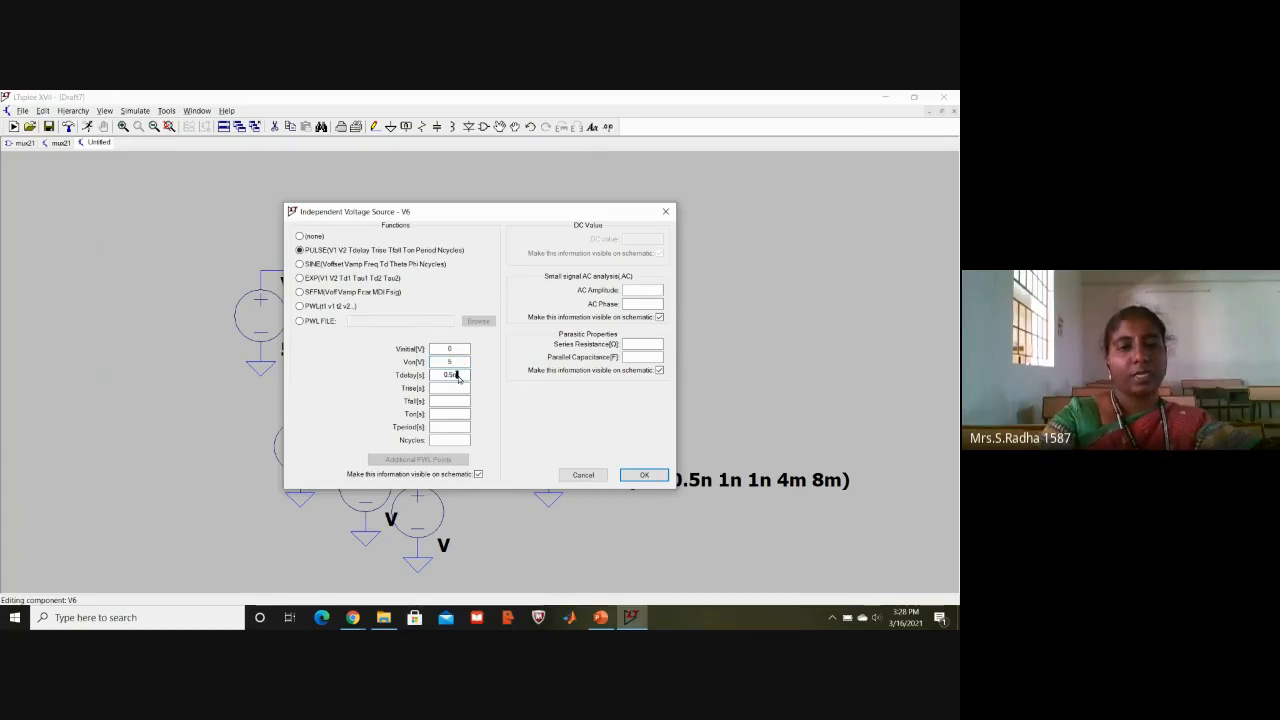
left_click(457, 389)
type("1n")
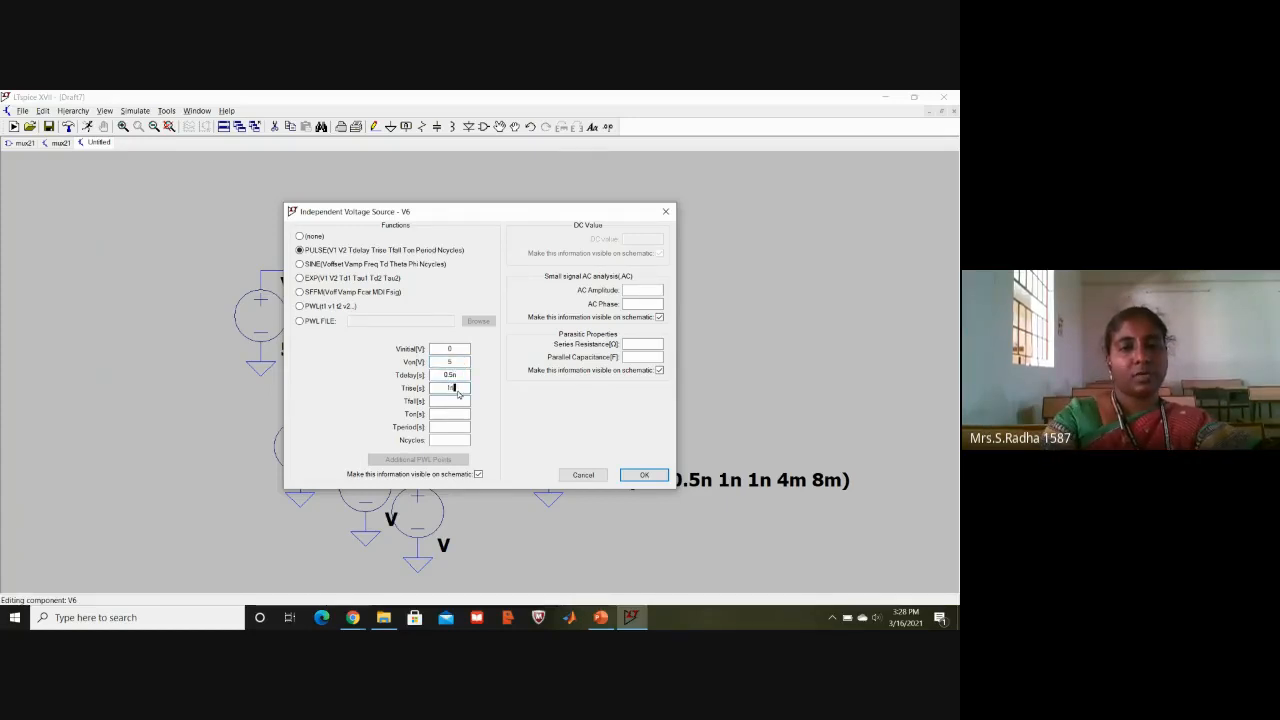
type("1n")
Set V6's pulse on-time to 8m and period to 16m, keeping the fall time at 1n, and apply the settings.
left_click(457, 413)
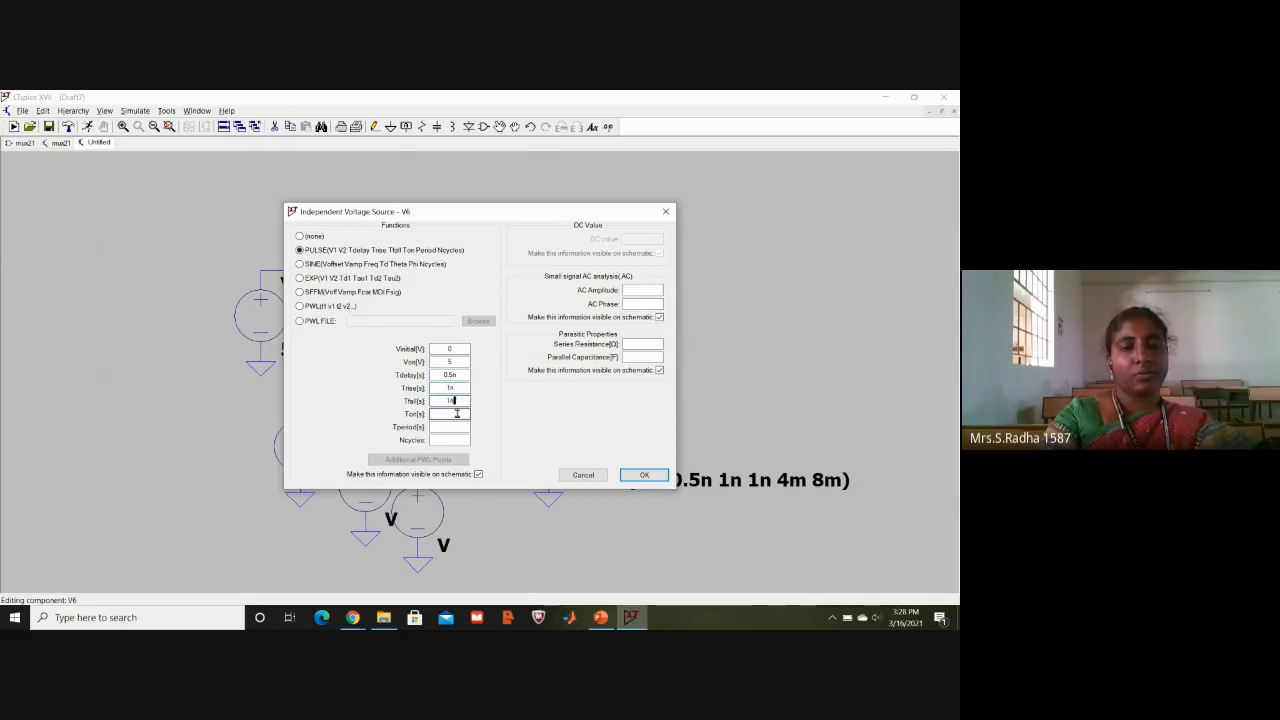
type("8m")
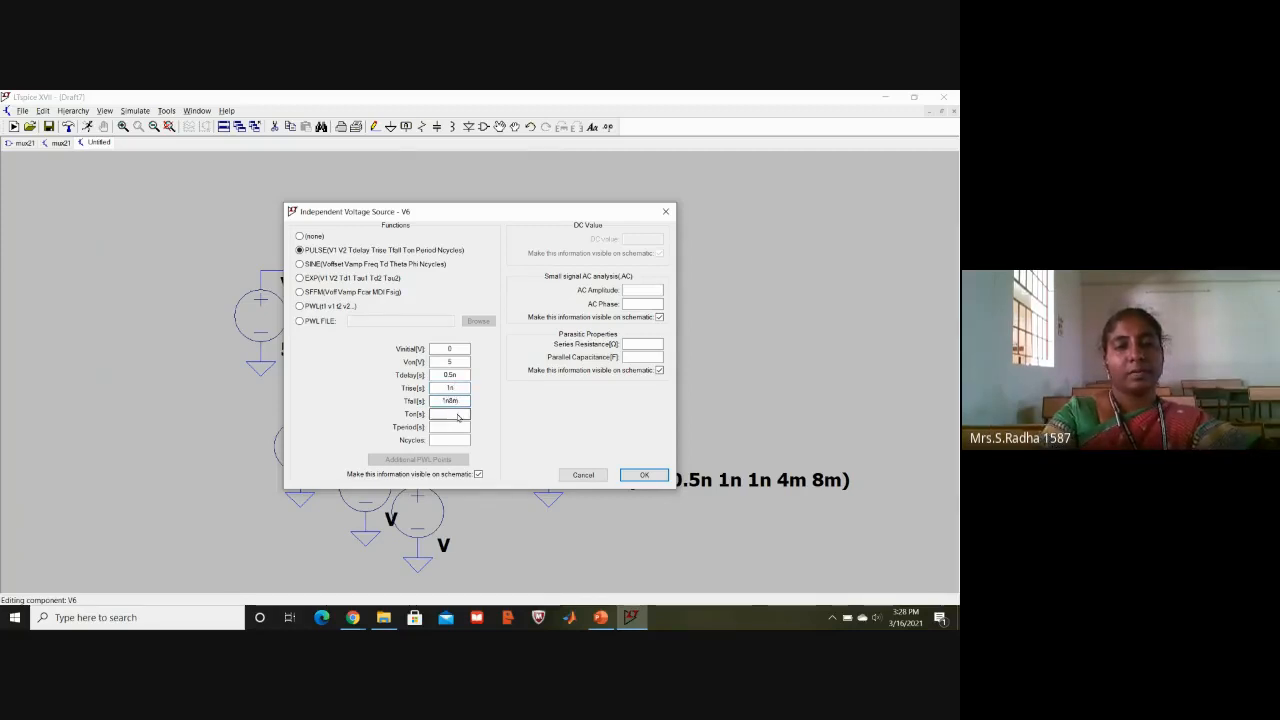
key("BackSpace")
key("BackSpace")
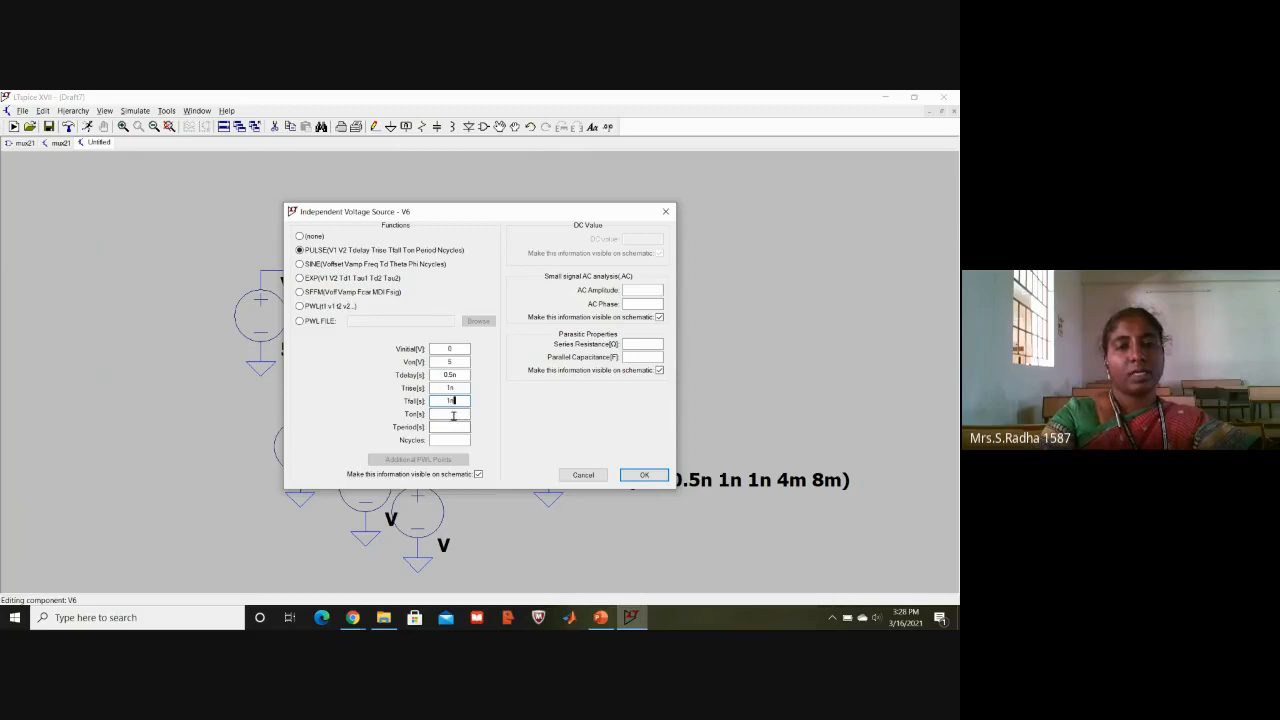
left_click(451, 413)
type("4m")
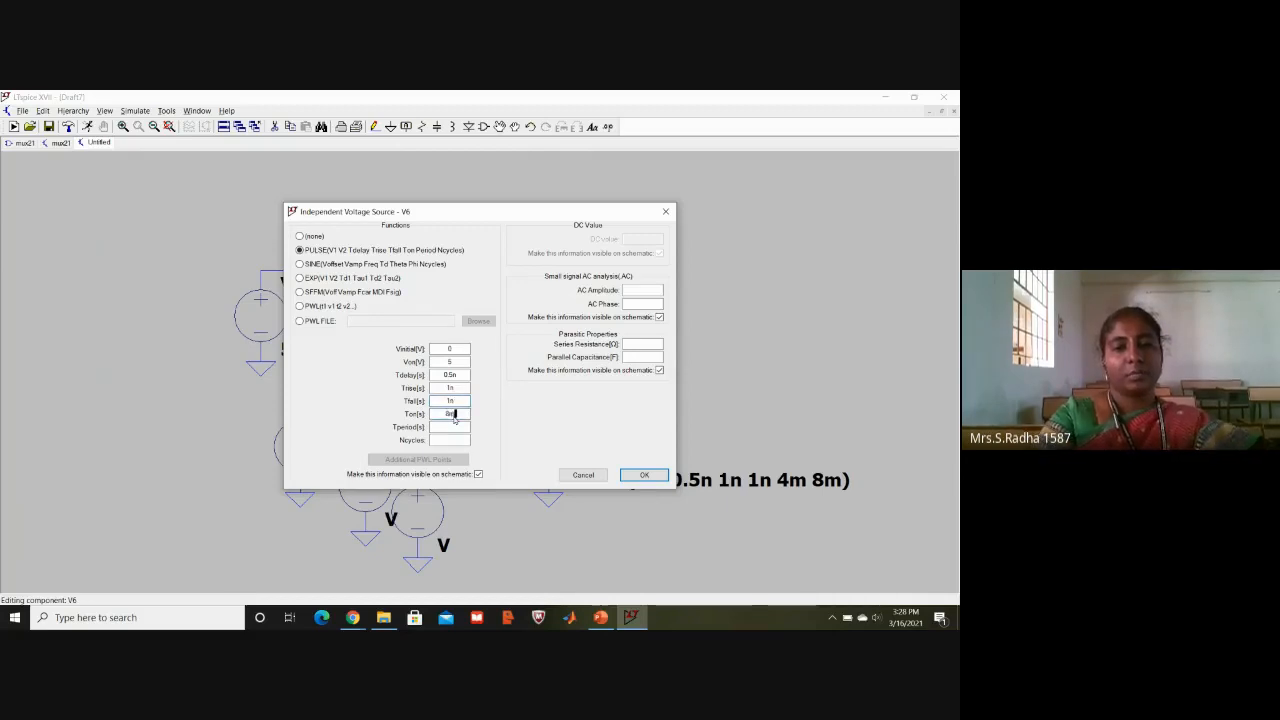
left_click(452, 427)
type("16m")
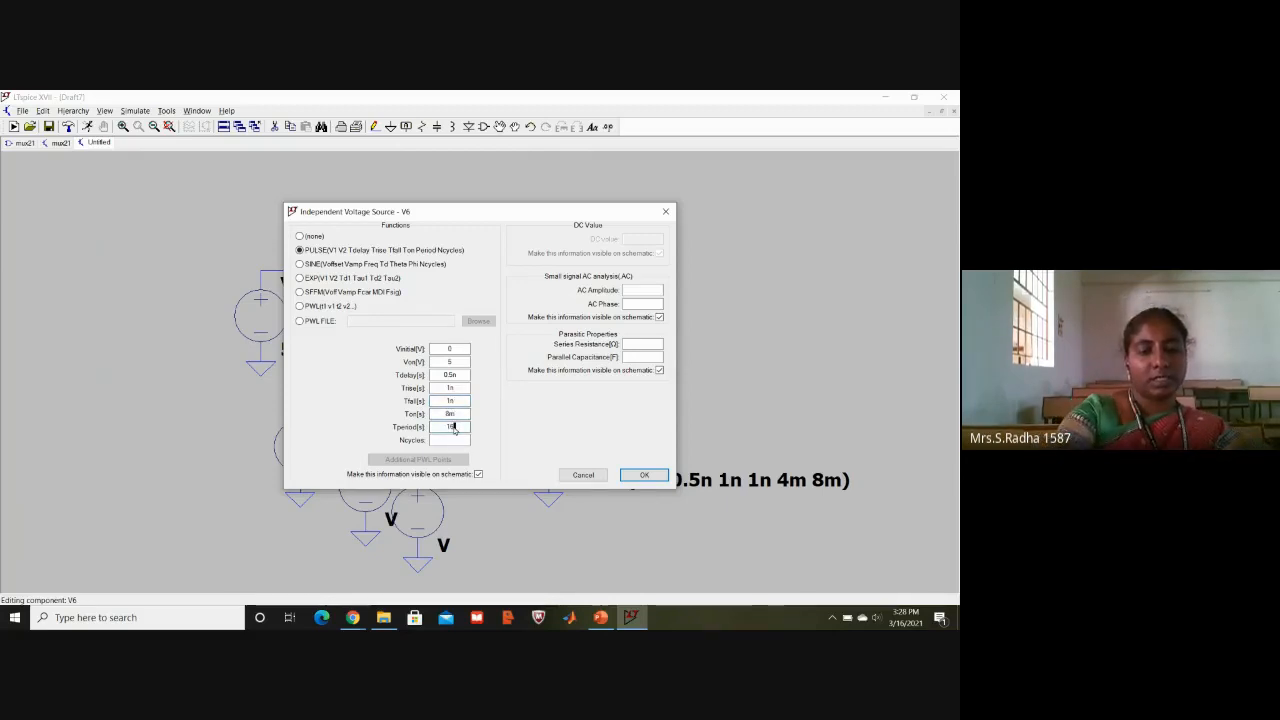
left_click(645, 474)
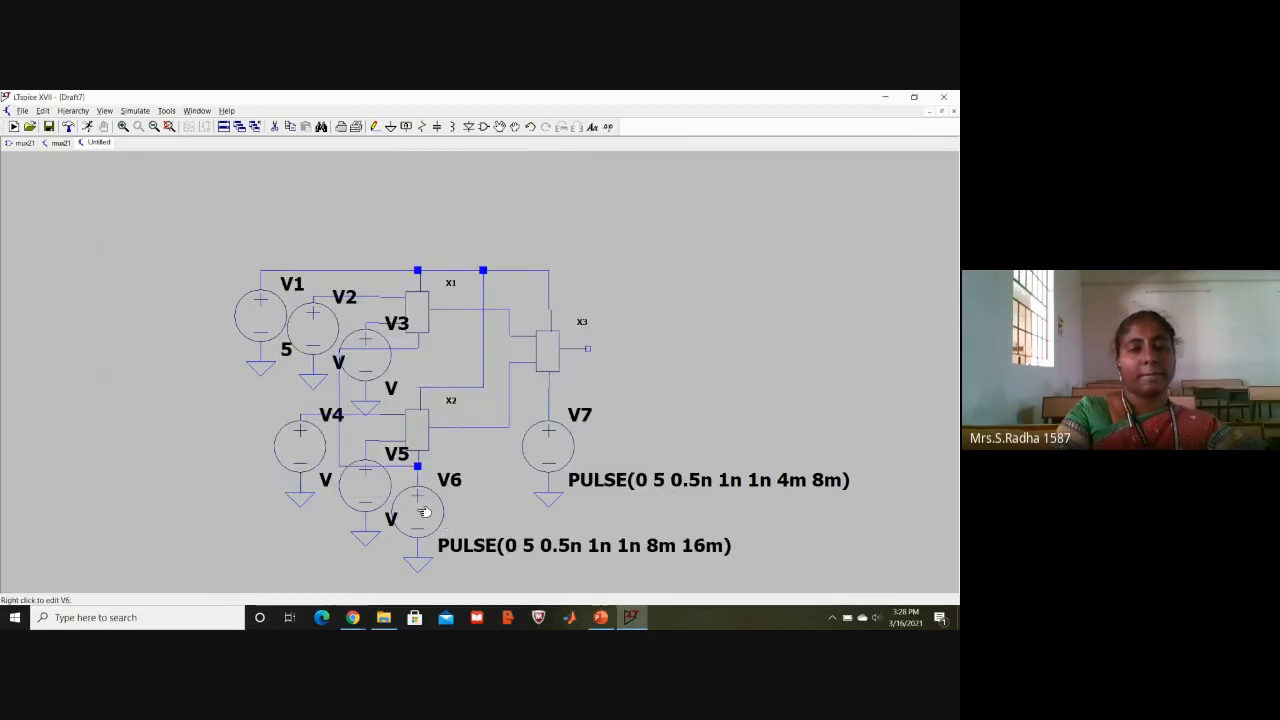
Make V2 a pulse source from 0 to 5 V with 0.5n delay and 1n rise and fall times.
right_click(322, 324)
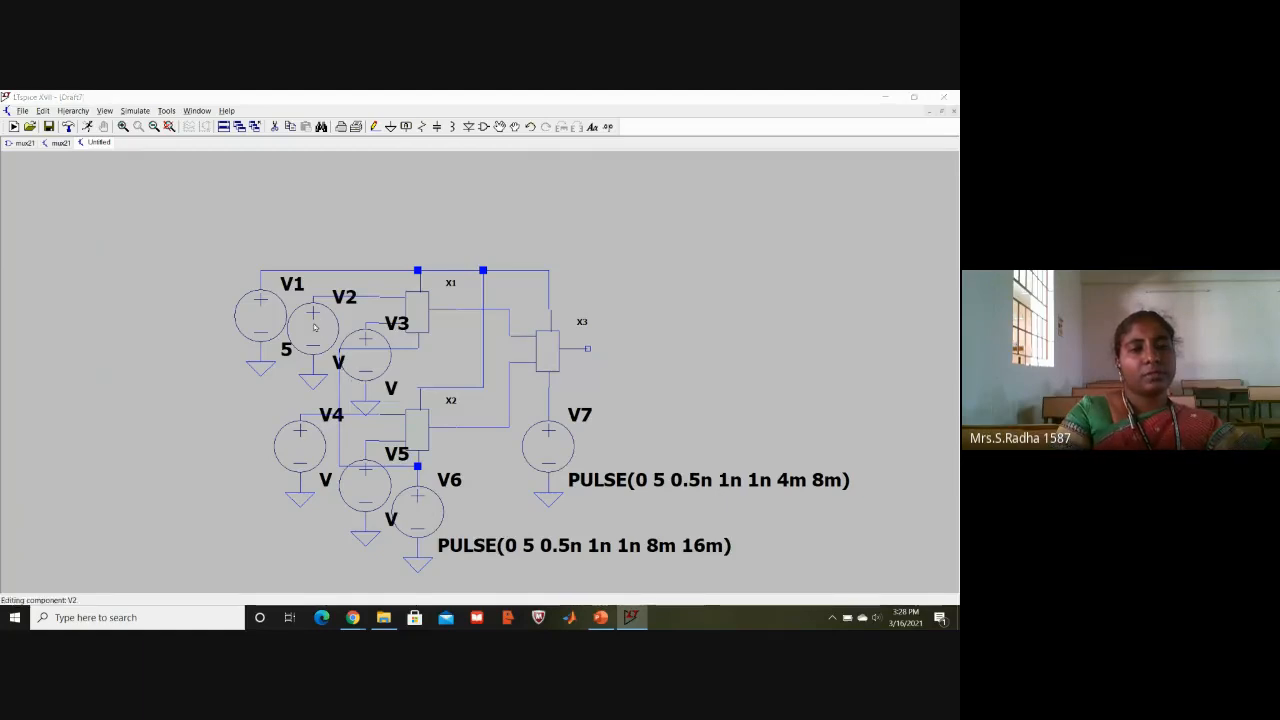
left_click(562, 372)
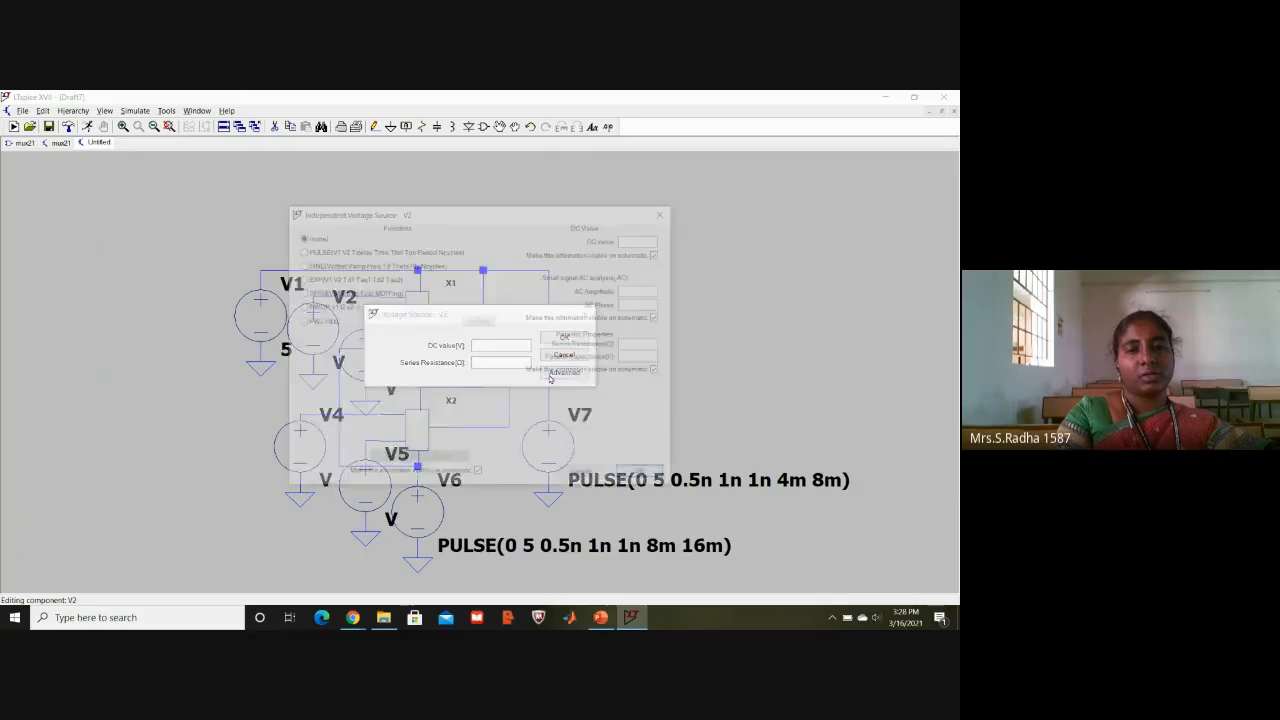
left_click(370, 251)
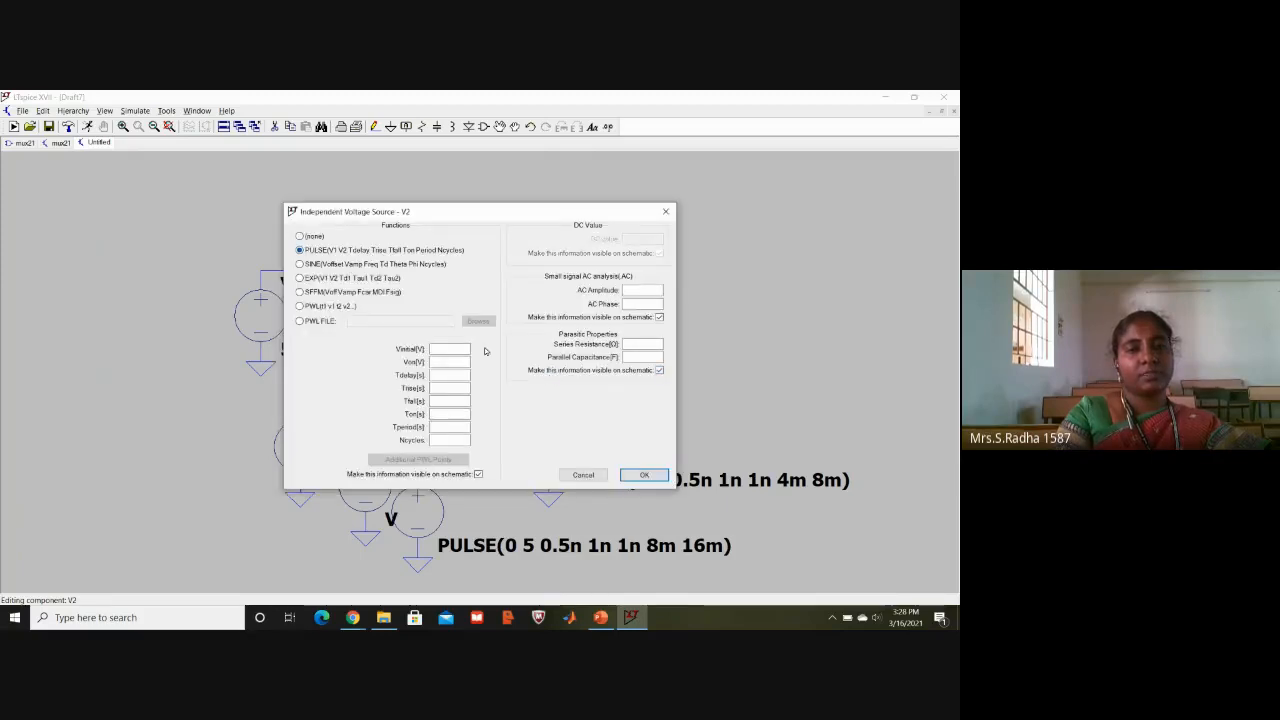
left_click(450, 349)
type("0")
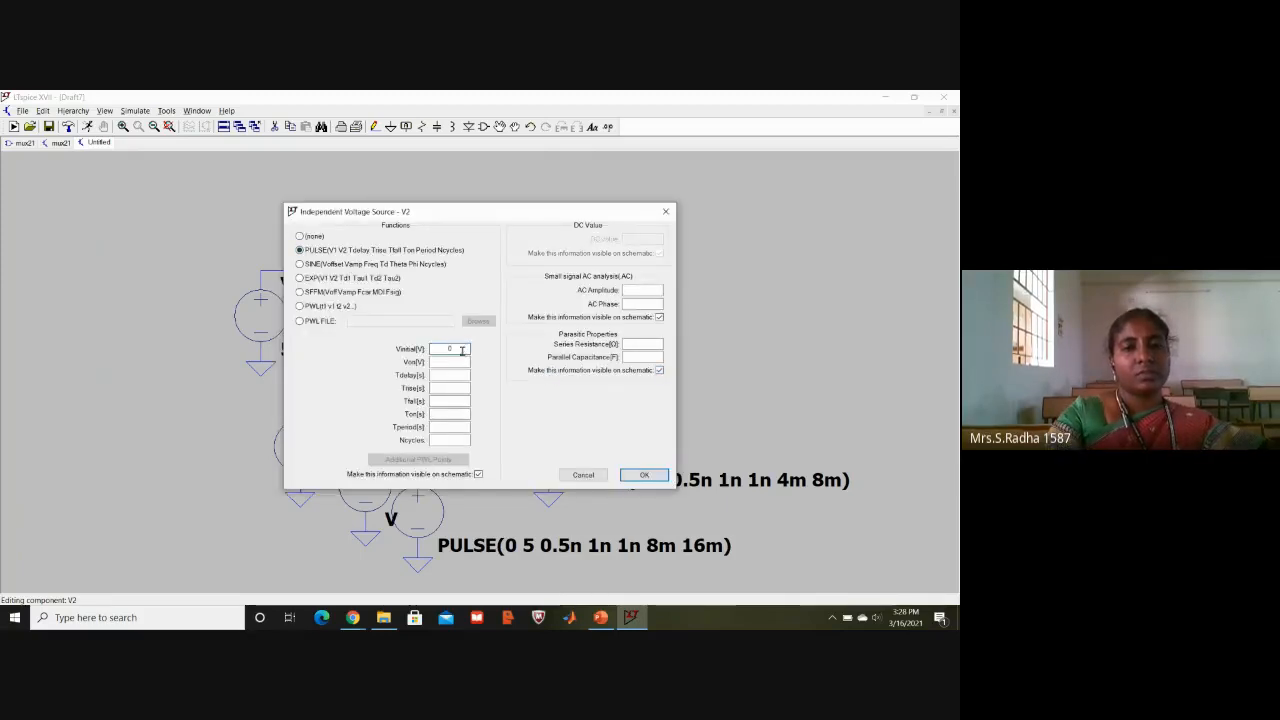
left_click(461, 362)
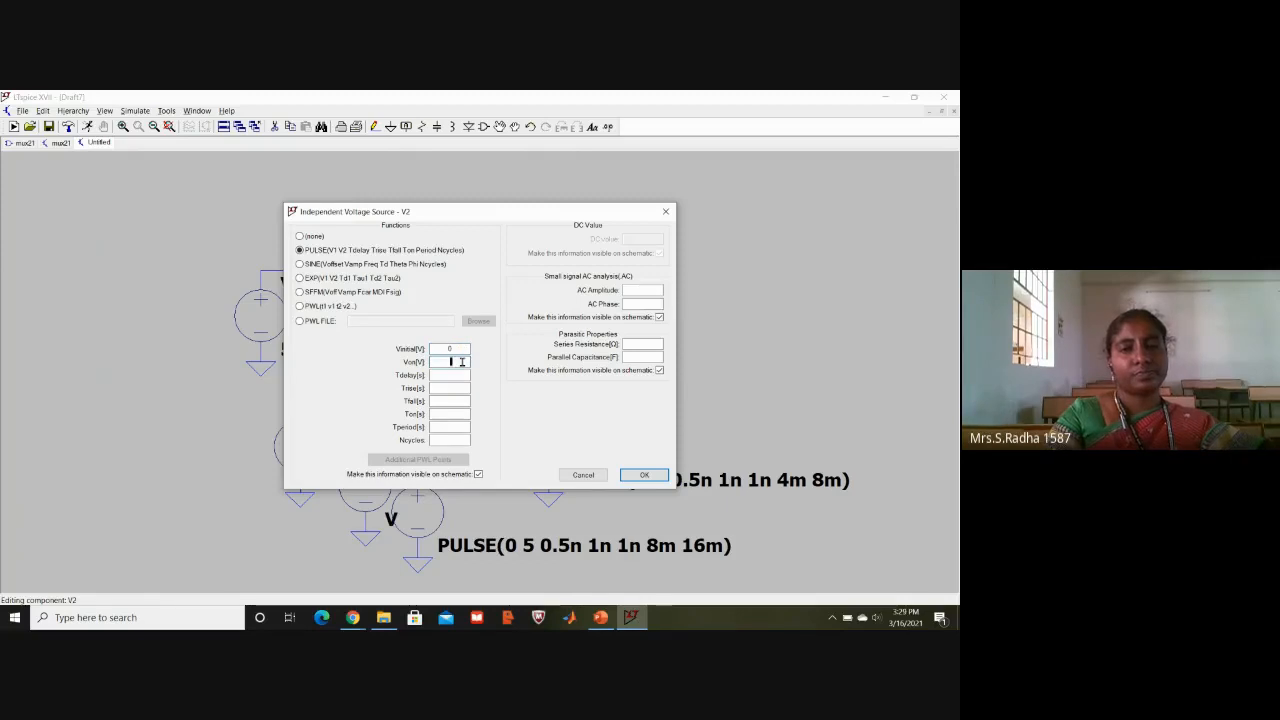
type("5")
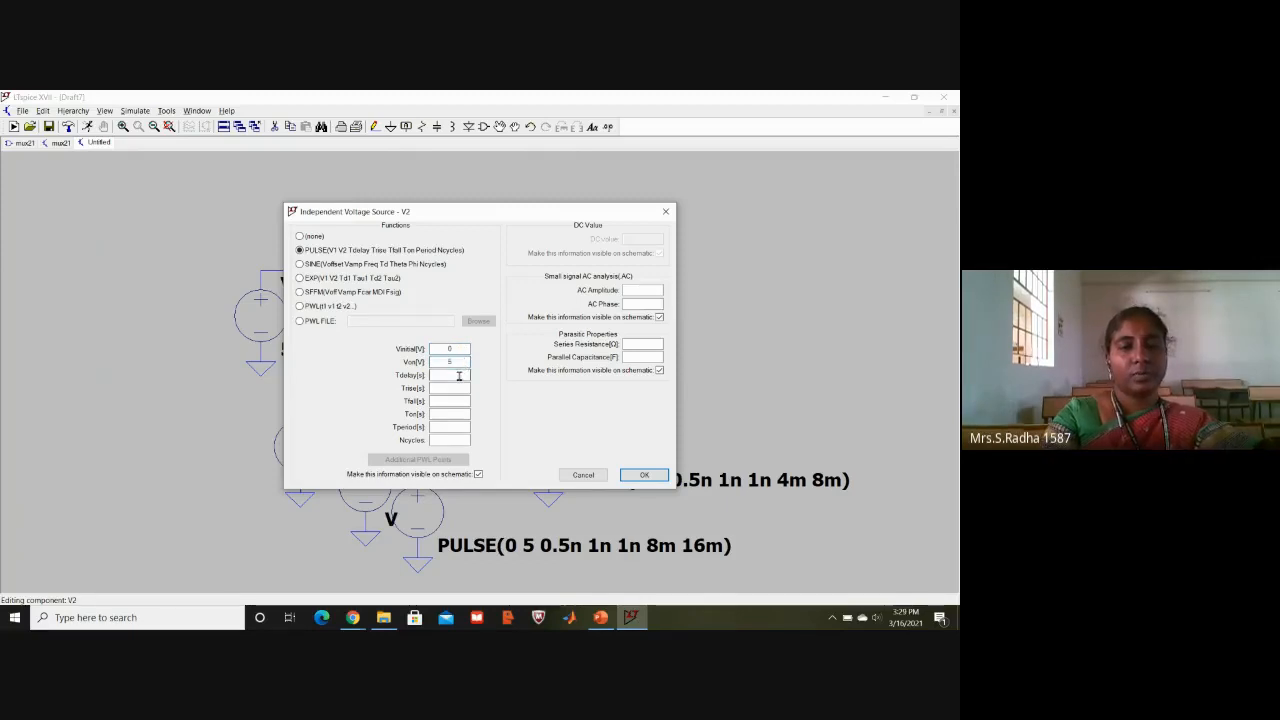
left_click(459, 375)
type("0.5n")
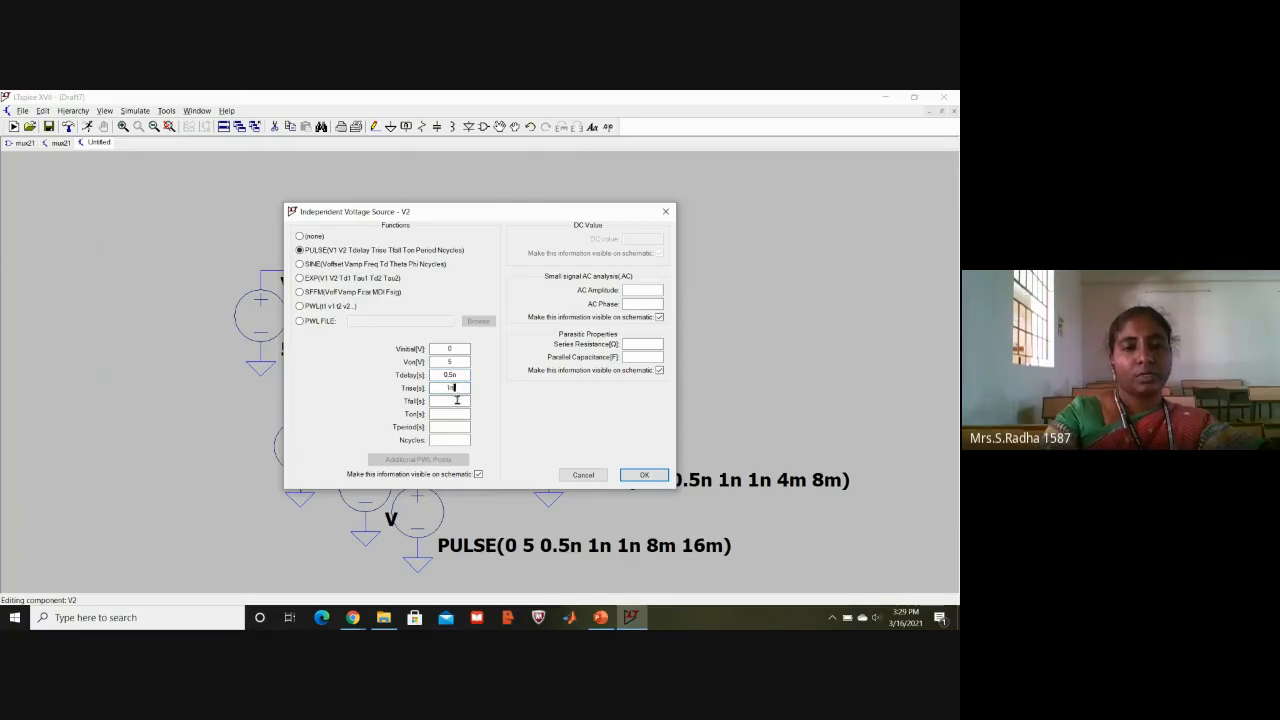
left_click(457, 400)
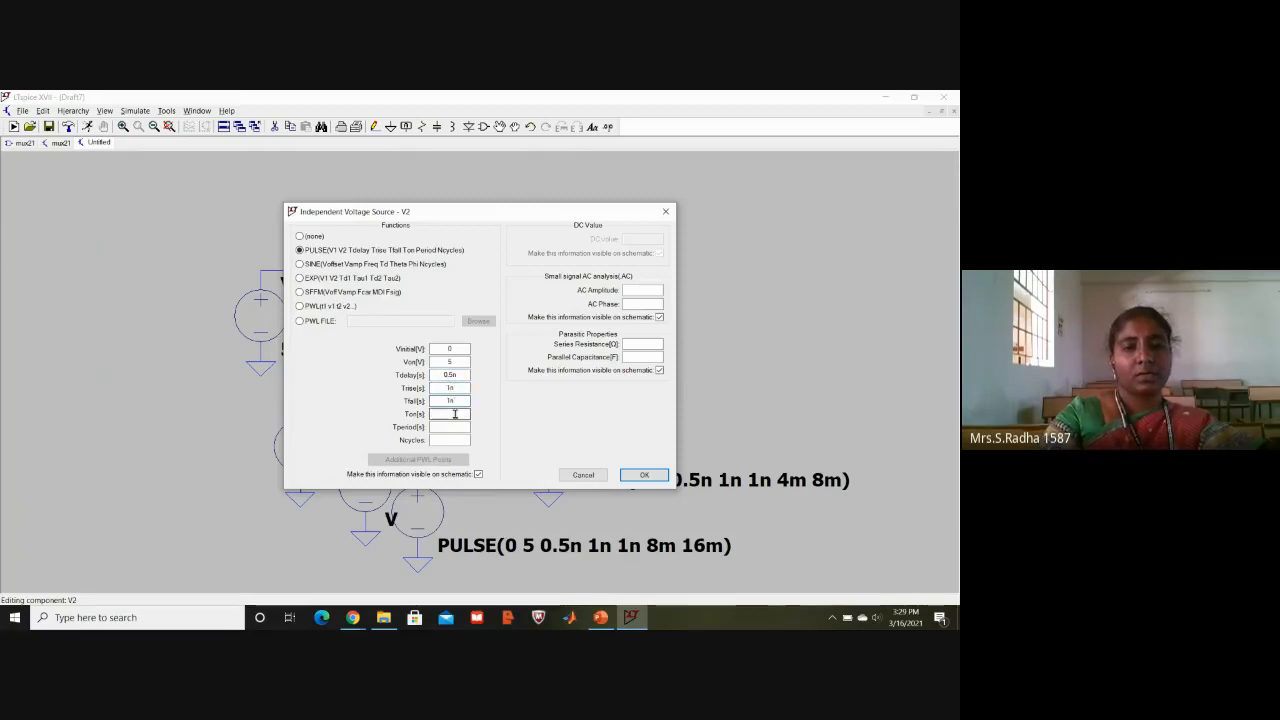
Set V2's pulse on-time to 8m and period to 16m, and apply the settings.
type("8m")
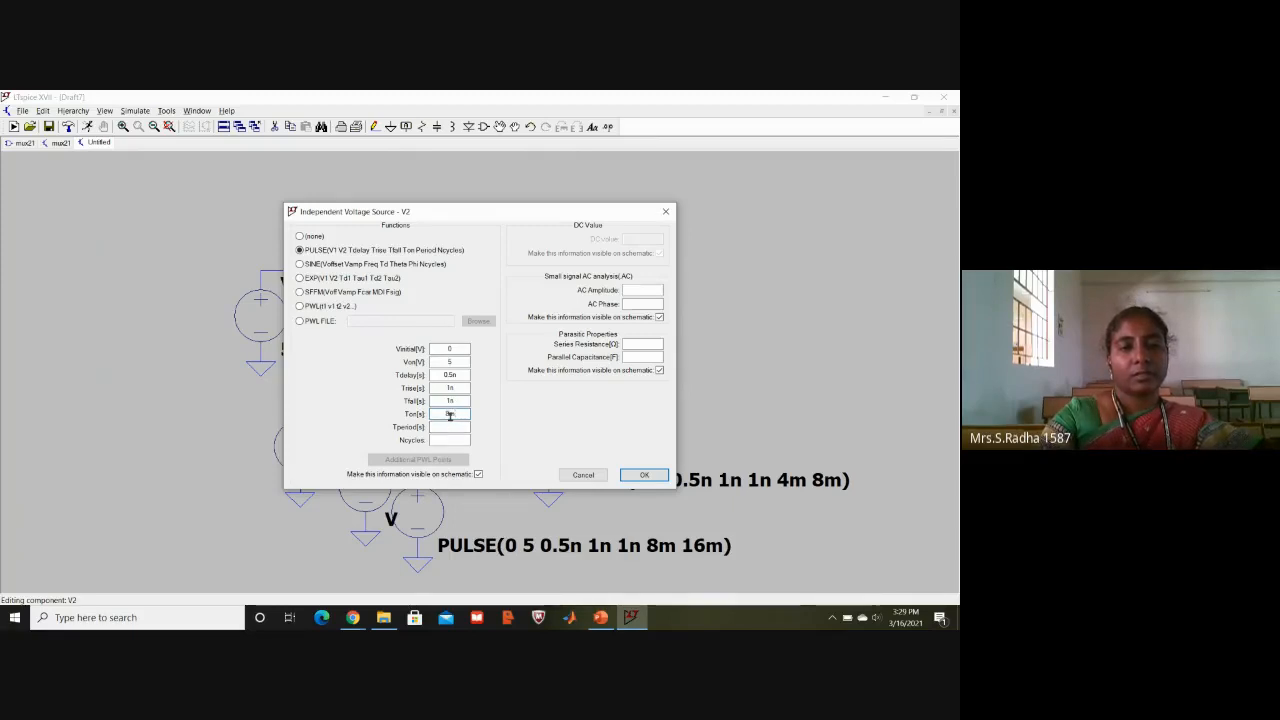
left_click(448, 427)
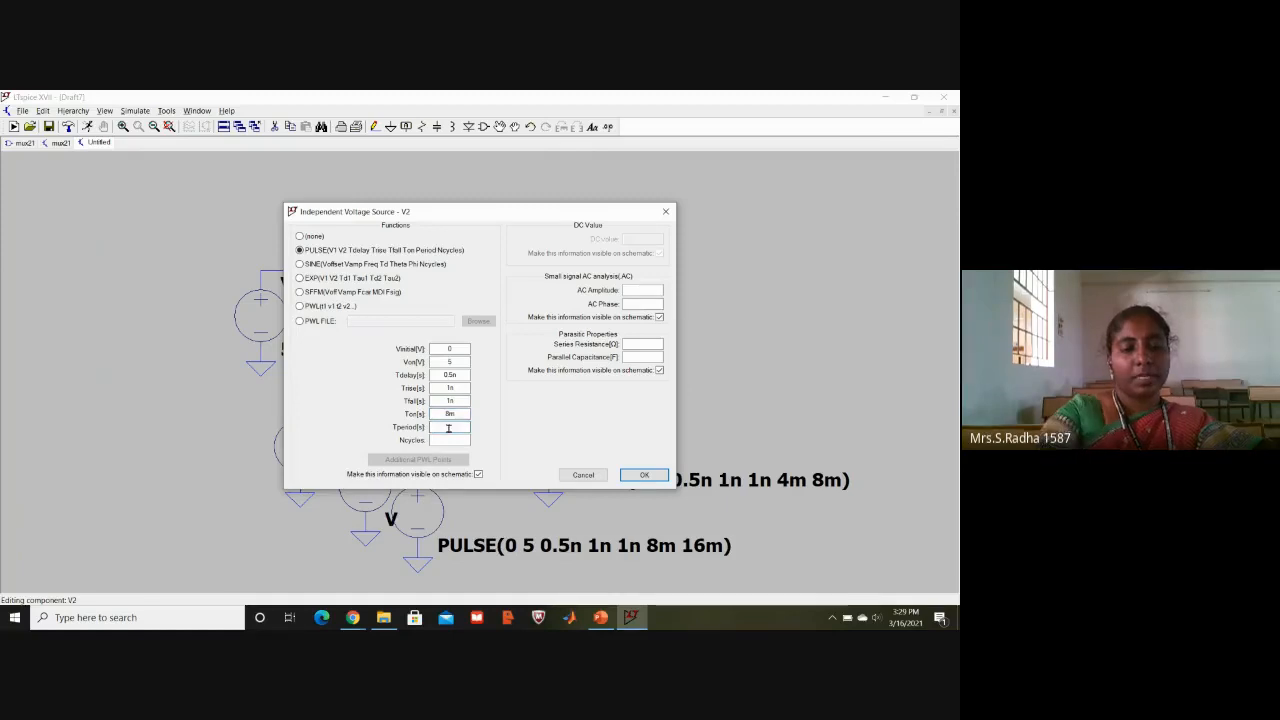
type("16m")
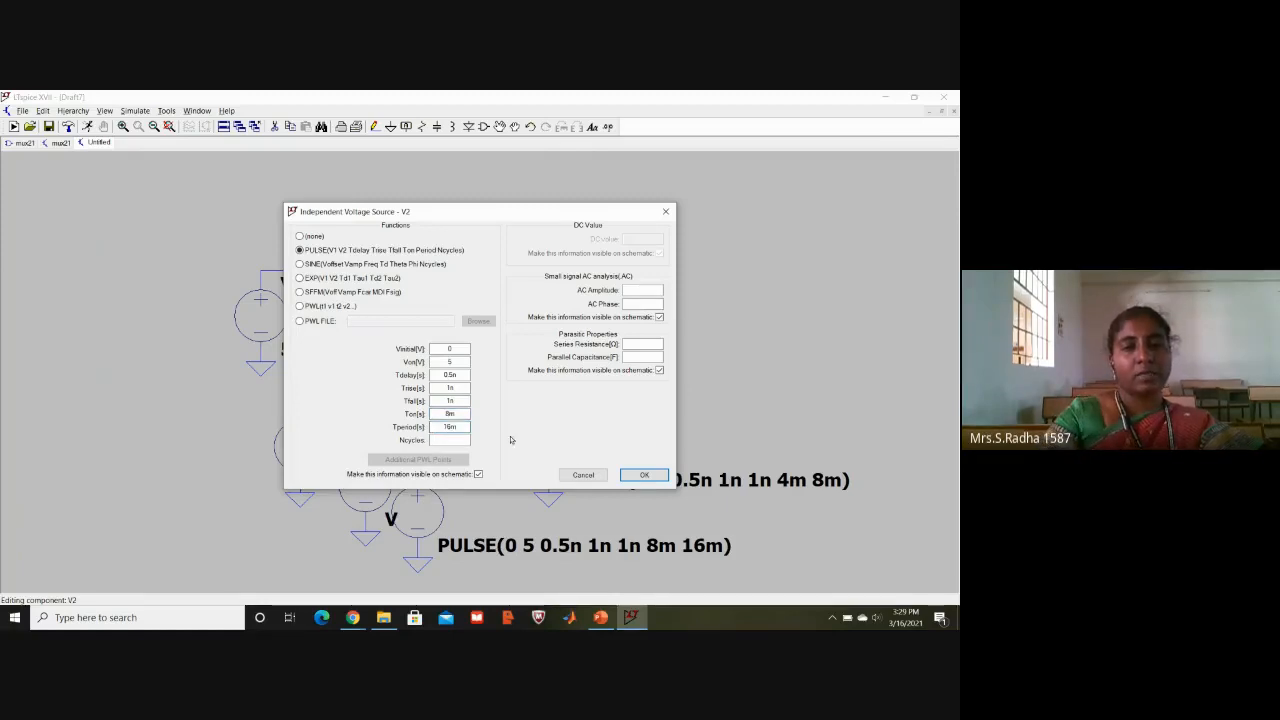
left_click(643, 476)
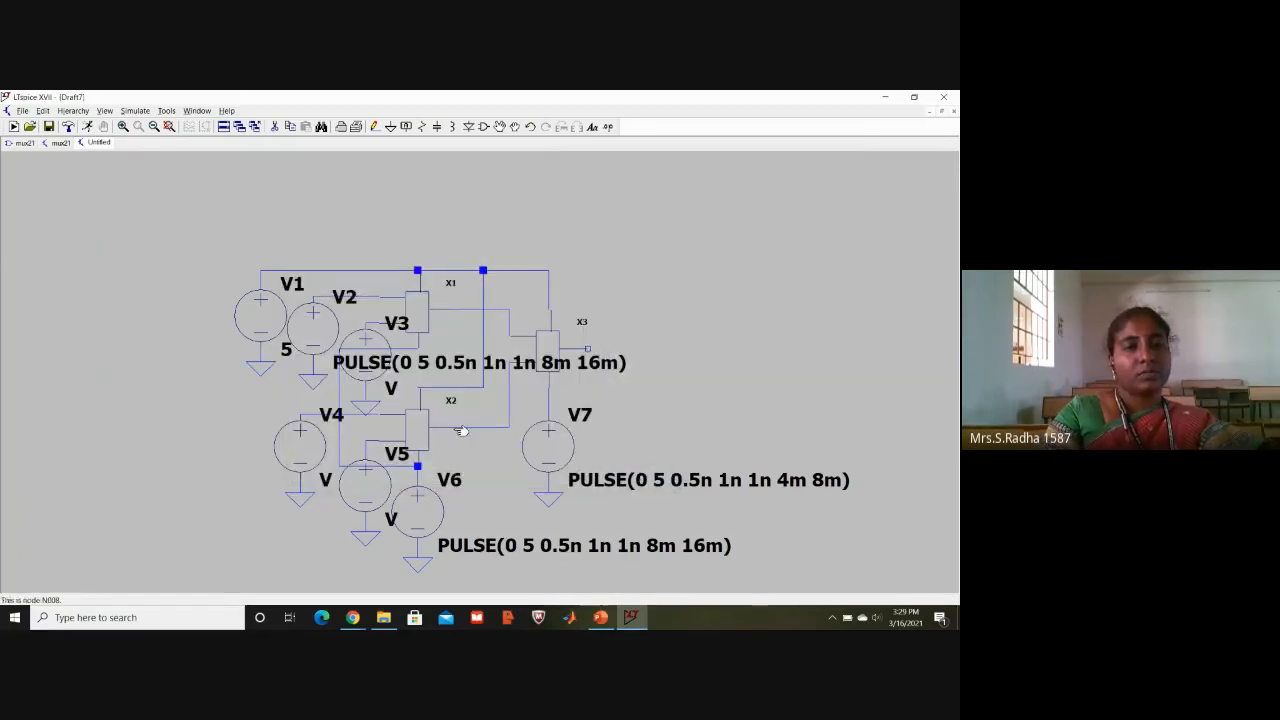
Make V3 a pulse source from 0 to 5 V with 0.5n delay and 1n rise and fall times.
right_click(368, 342)
left_click(562, 372)
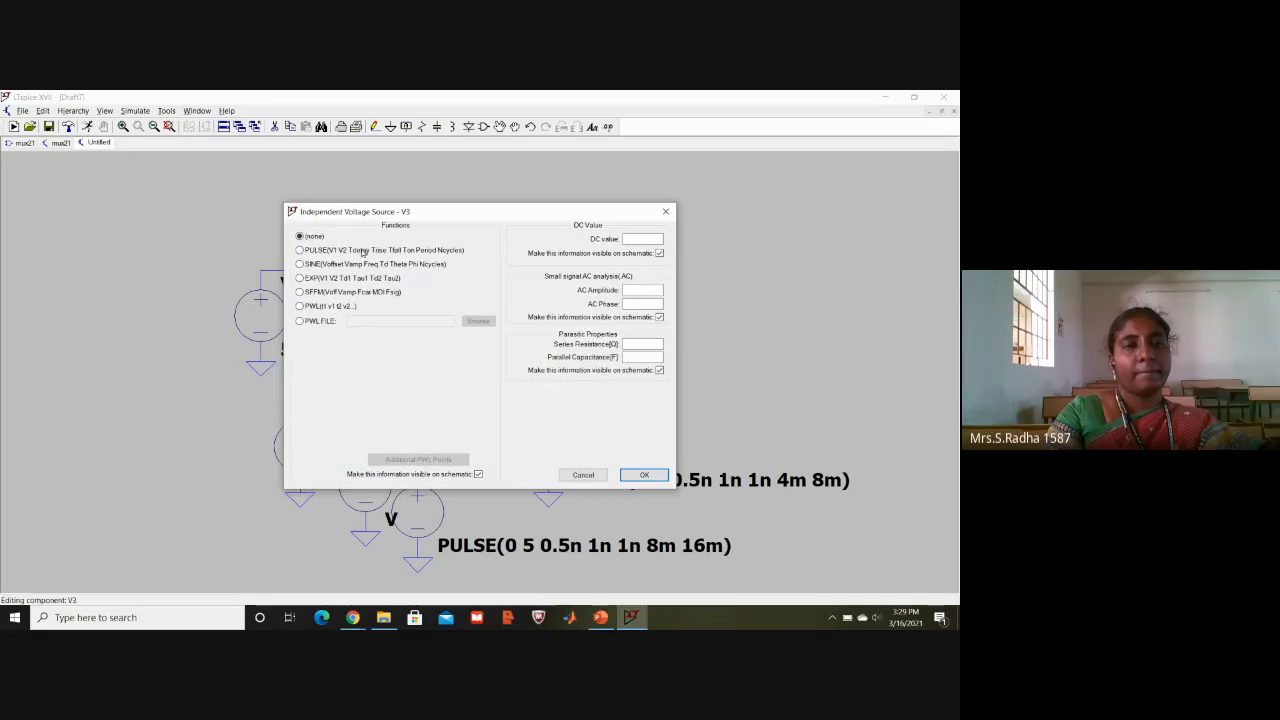
left_click(363, 251)
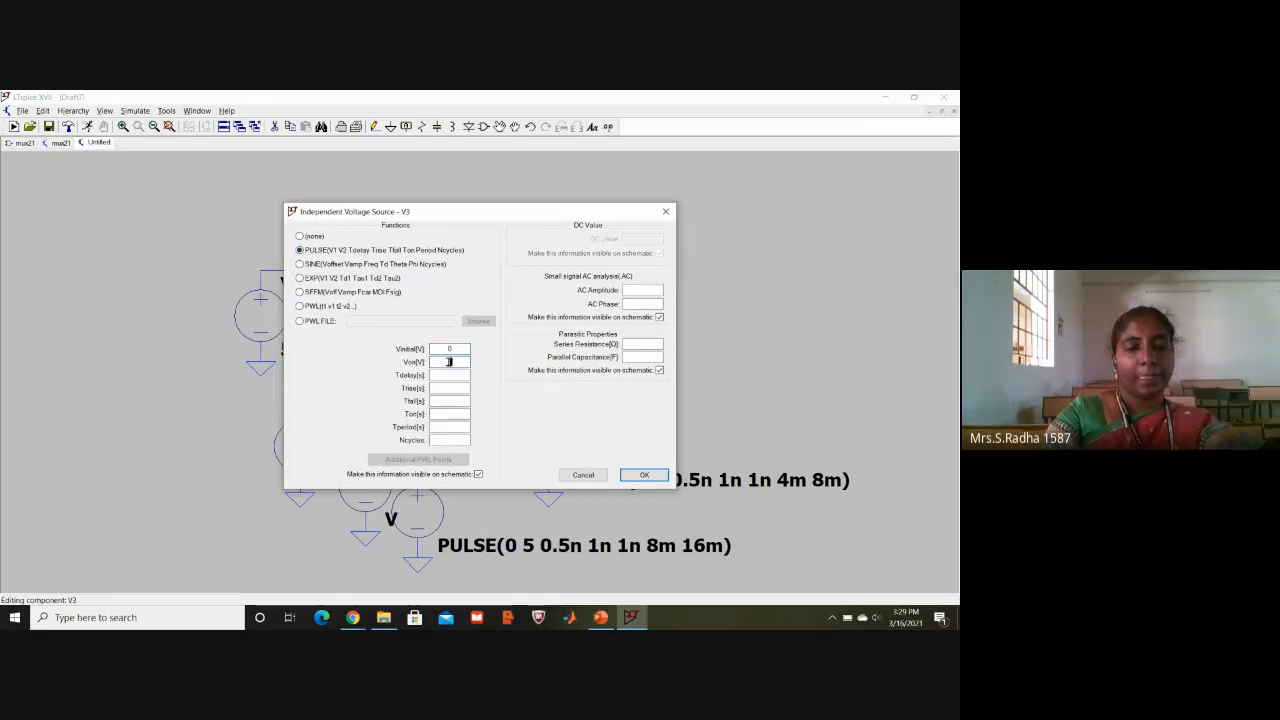
left_click(449, 375)
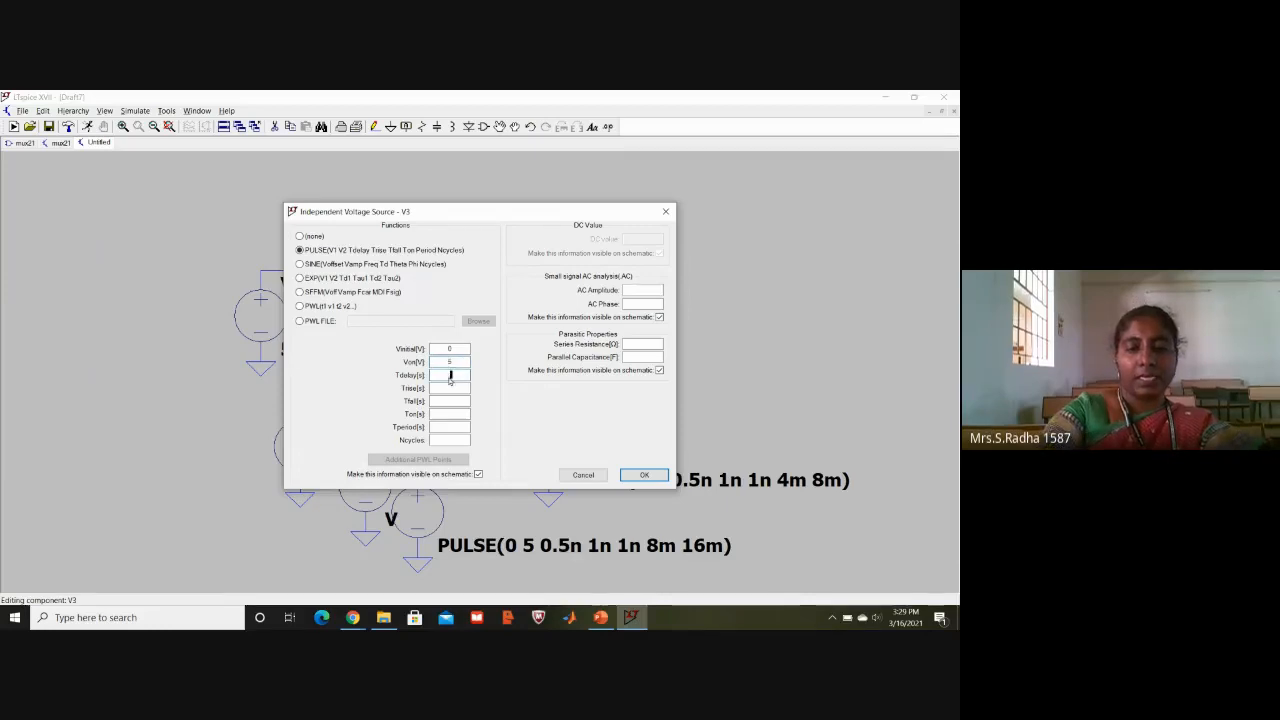
type("0.5n")
left_click(449, 387)
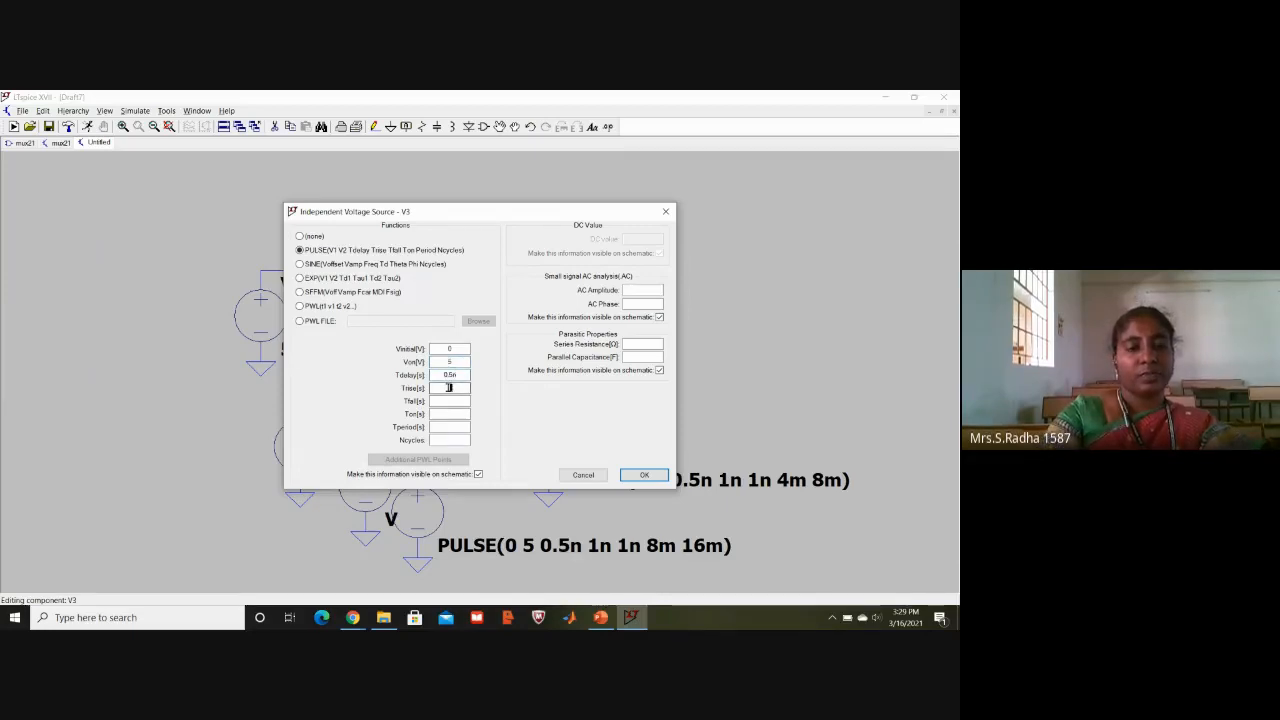
type("1n")
left_click(449, 401)
type("1n")
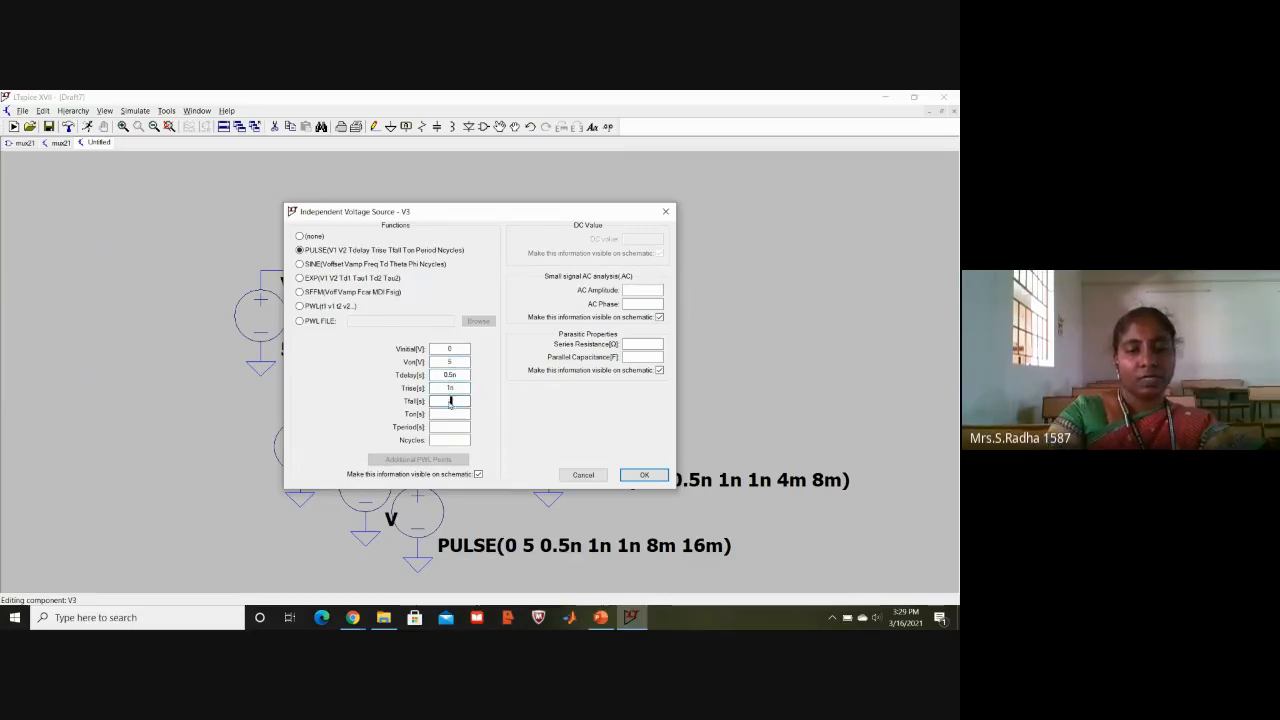
Set V3's pulse on-time to 4m and period to 8m, and apply the settings.
left_click(449, 413)
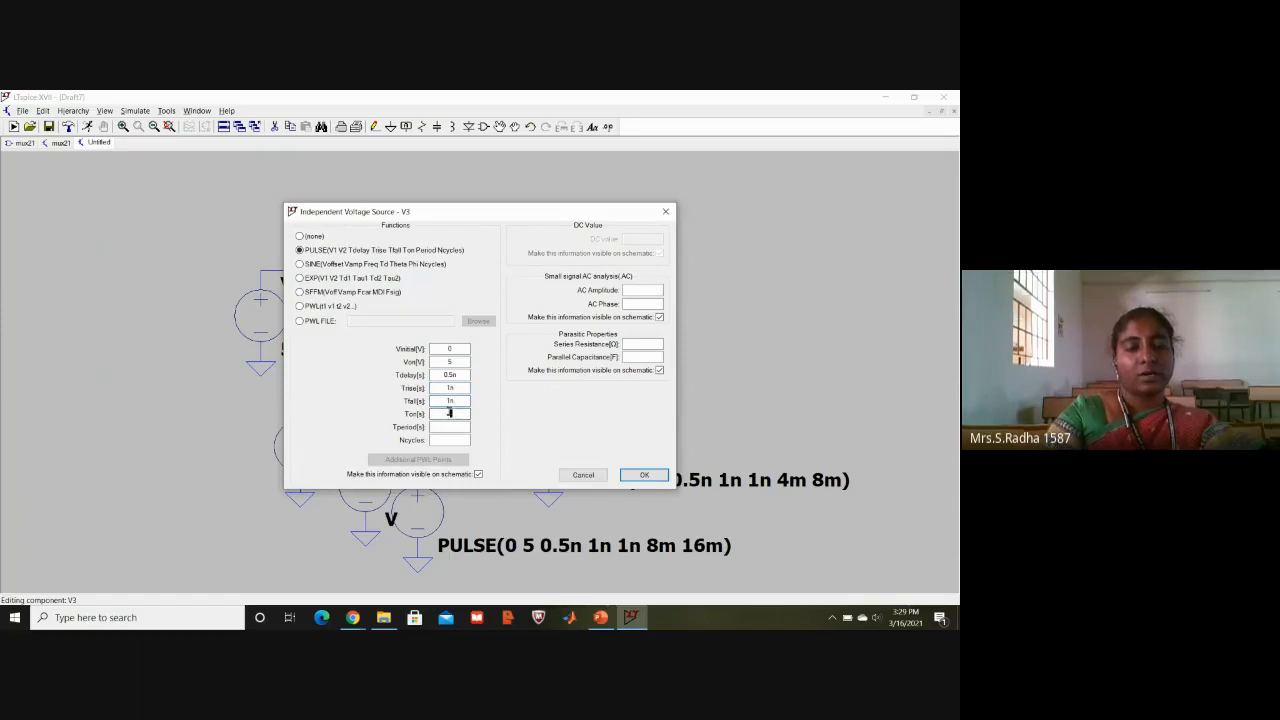
type("4m")
left_click(451, 426)
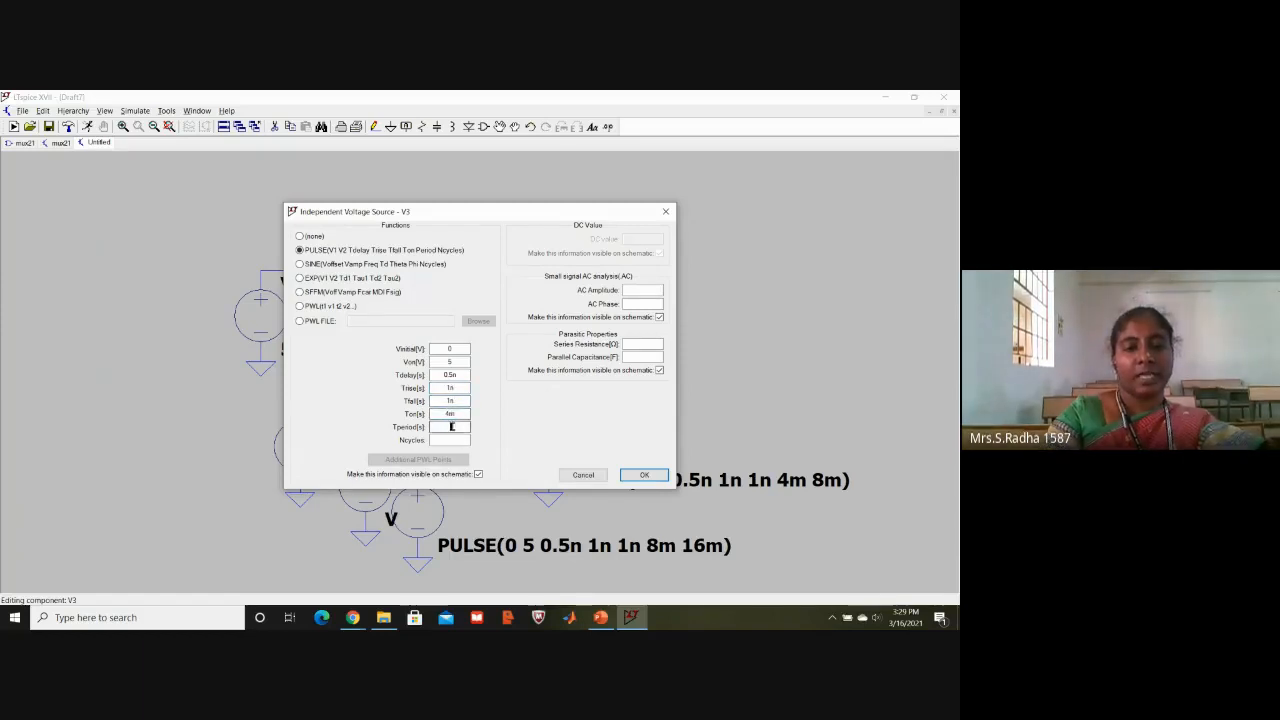
left_click(632, 473)
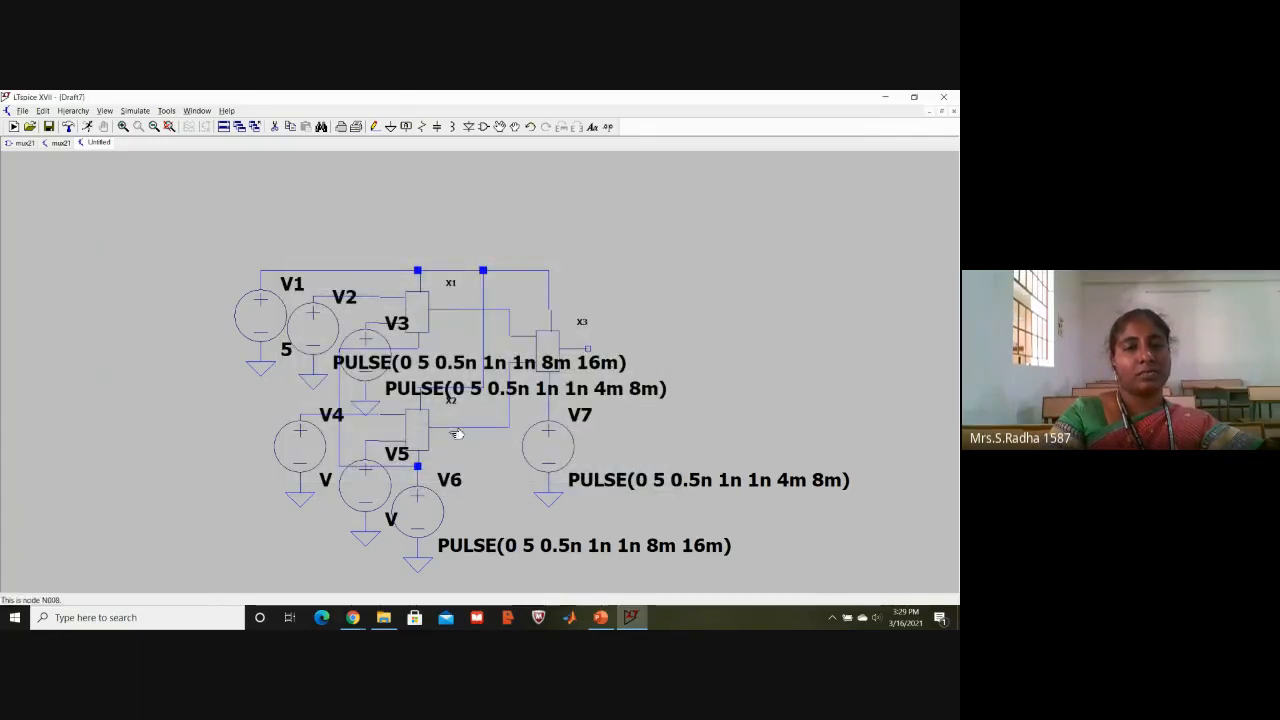
right_click(375, 485)
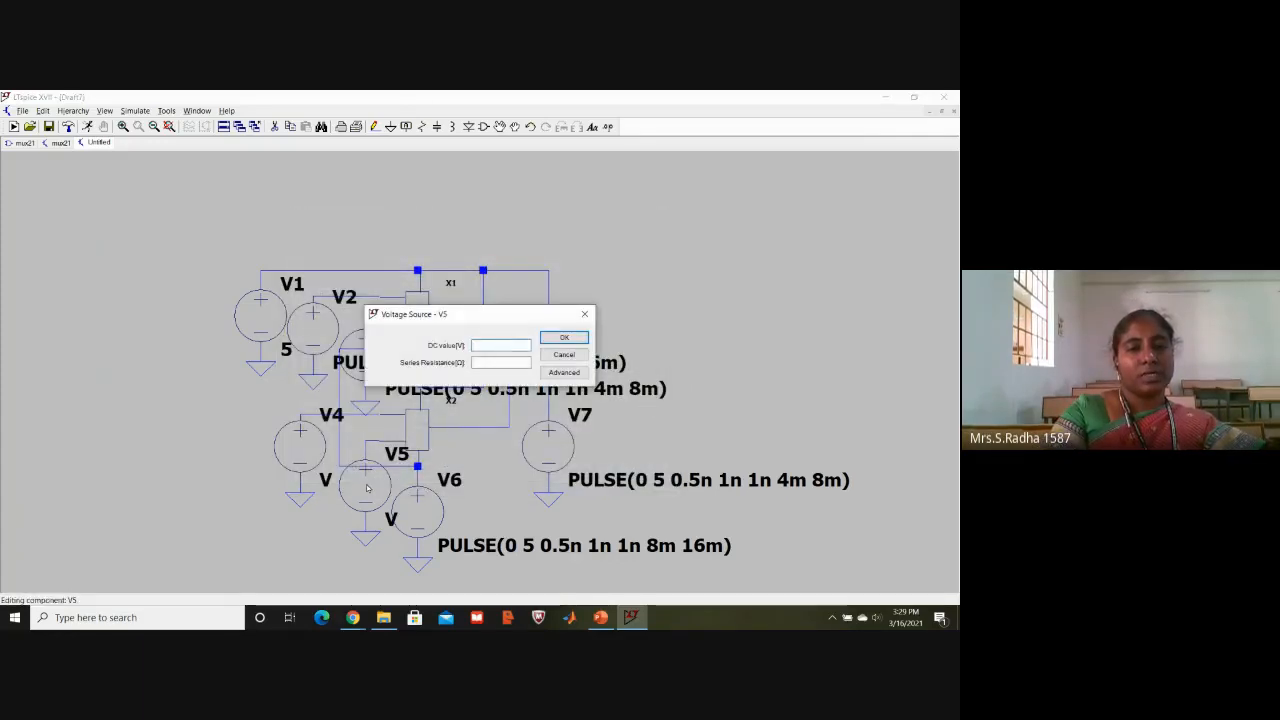
left_click(585, 314)
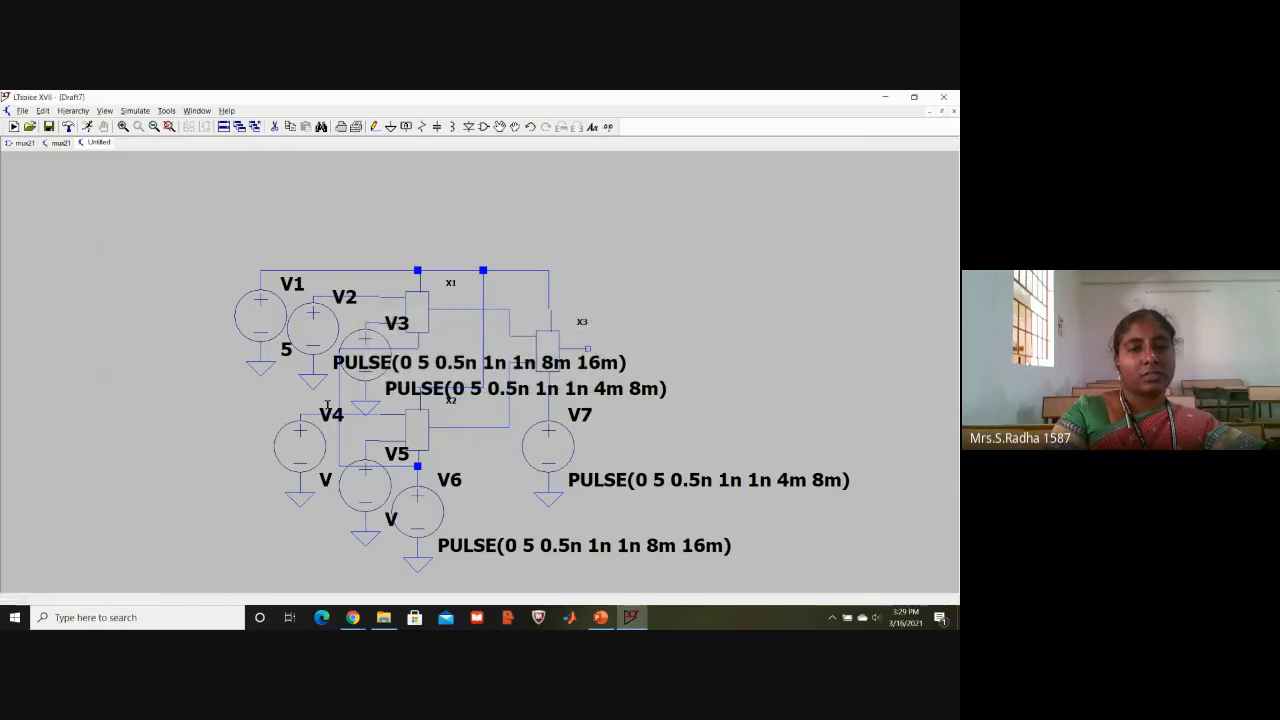
Make V4 a pulse source from 0 to 5 V with 0.5n delay and 1n rise and fall times.
right_click(310, 446)
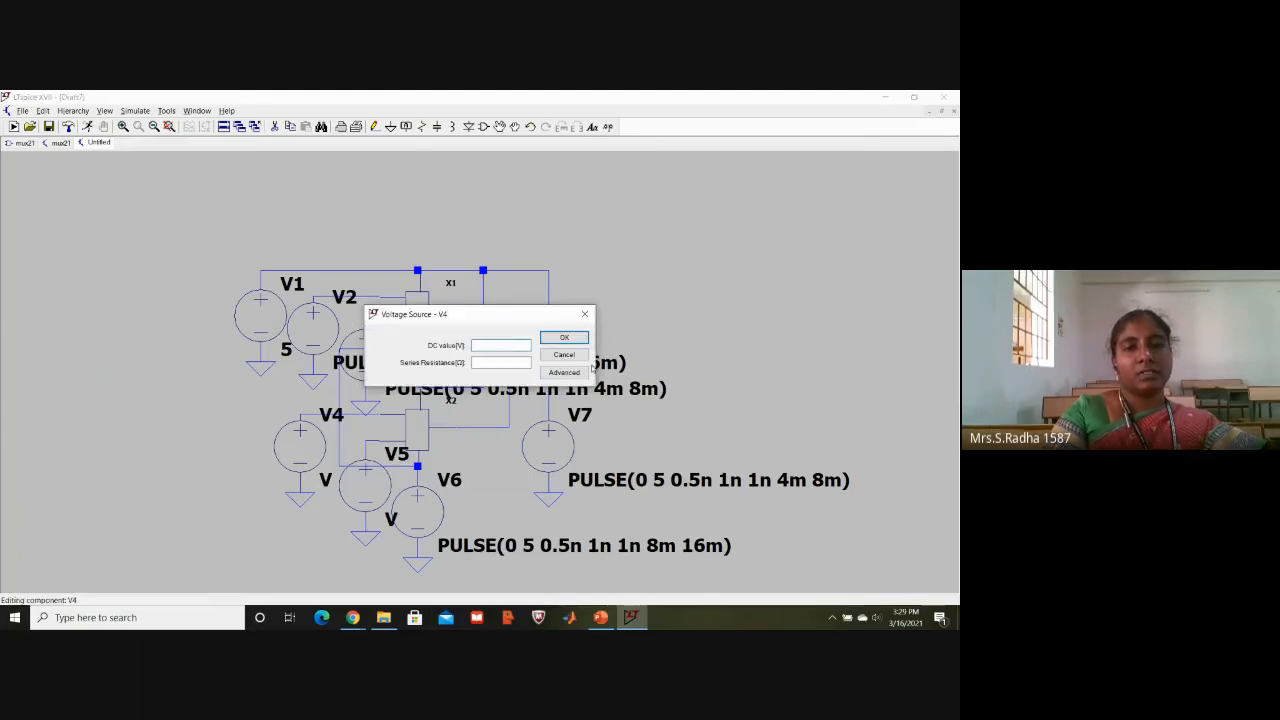
left_click(575, 372)
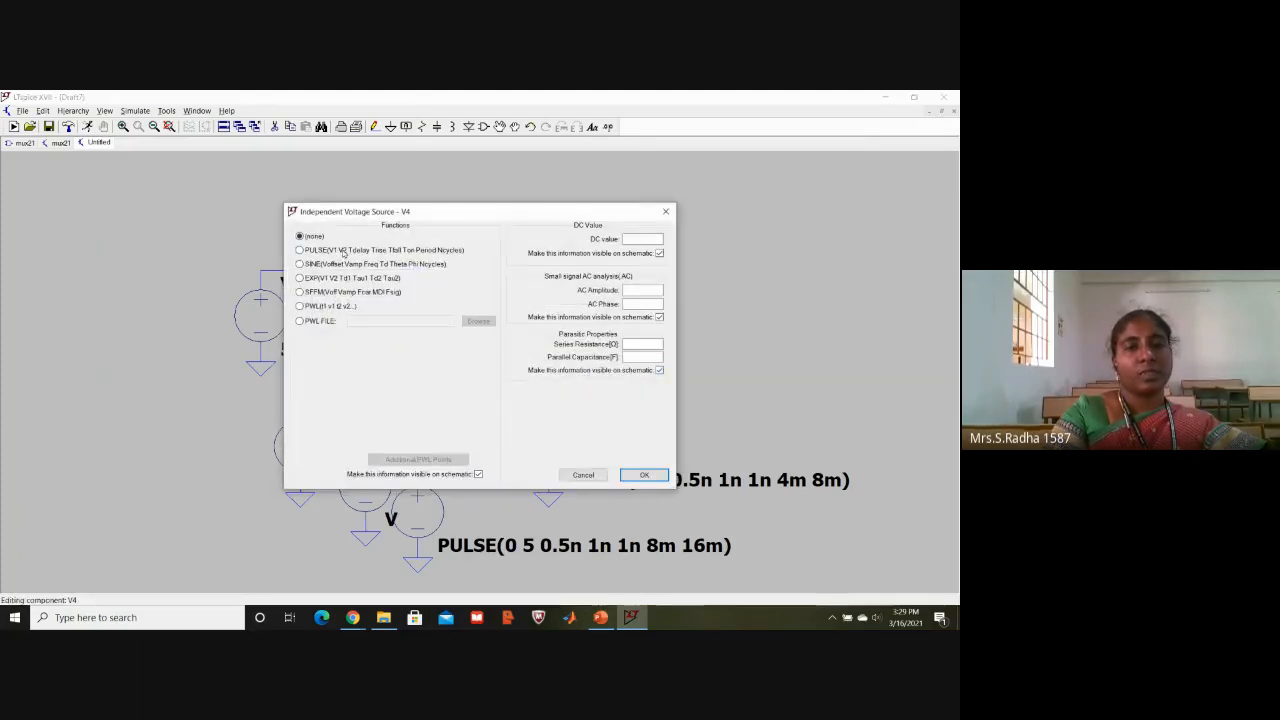
left_click(344, 252)
left_click(440, 351)
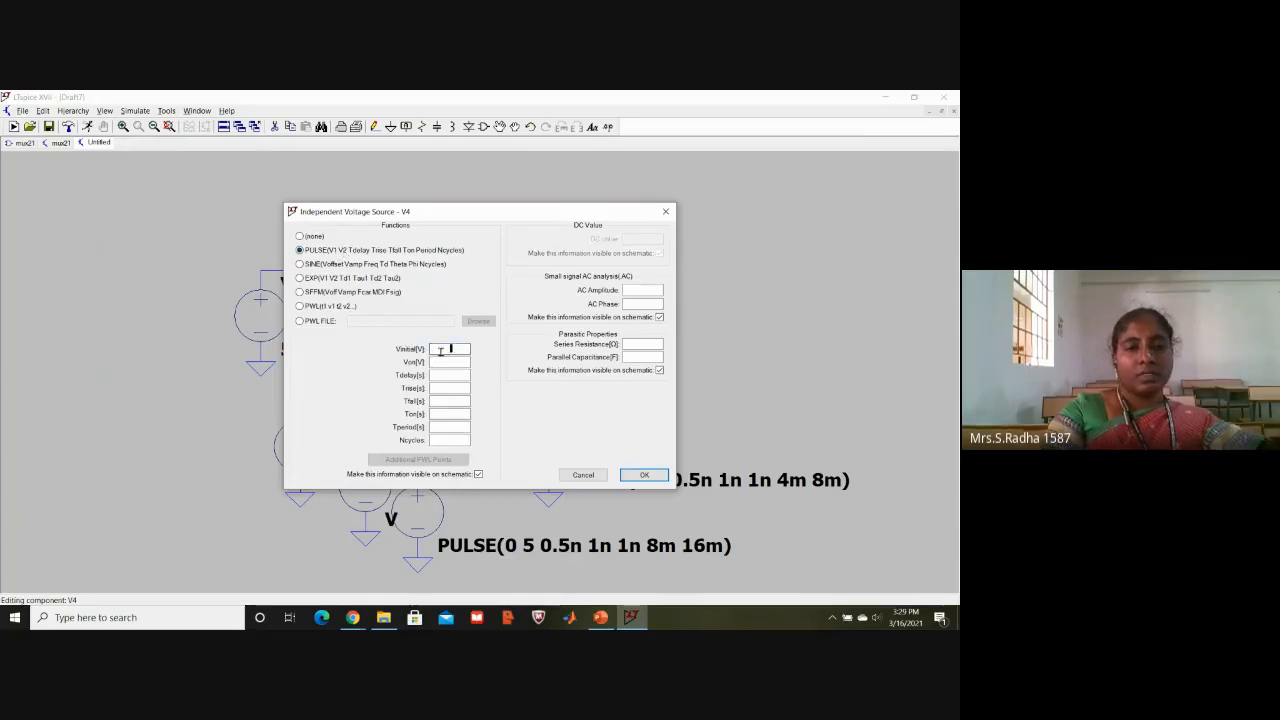
type("0")
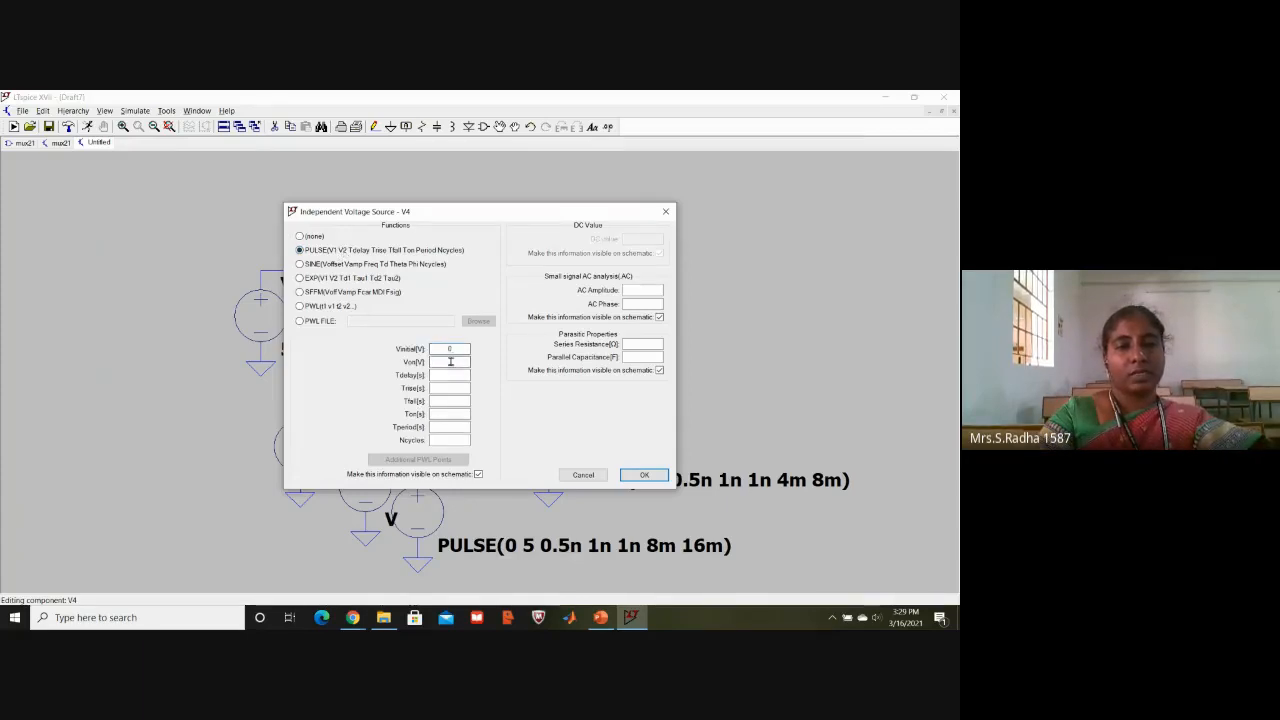
type("5")
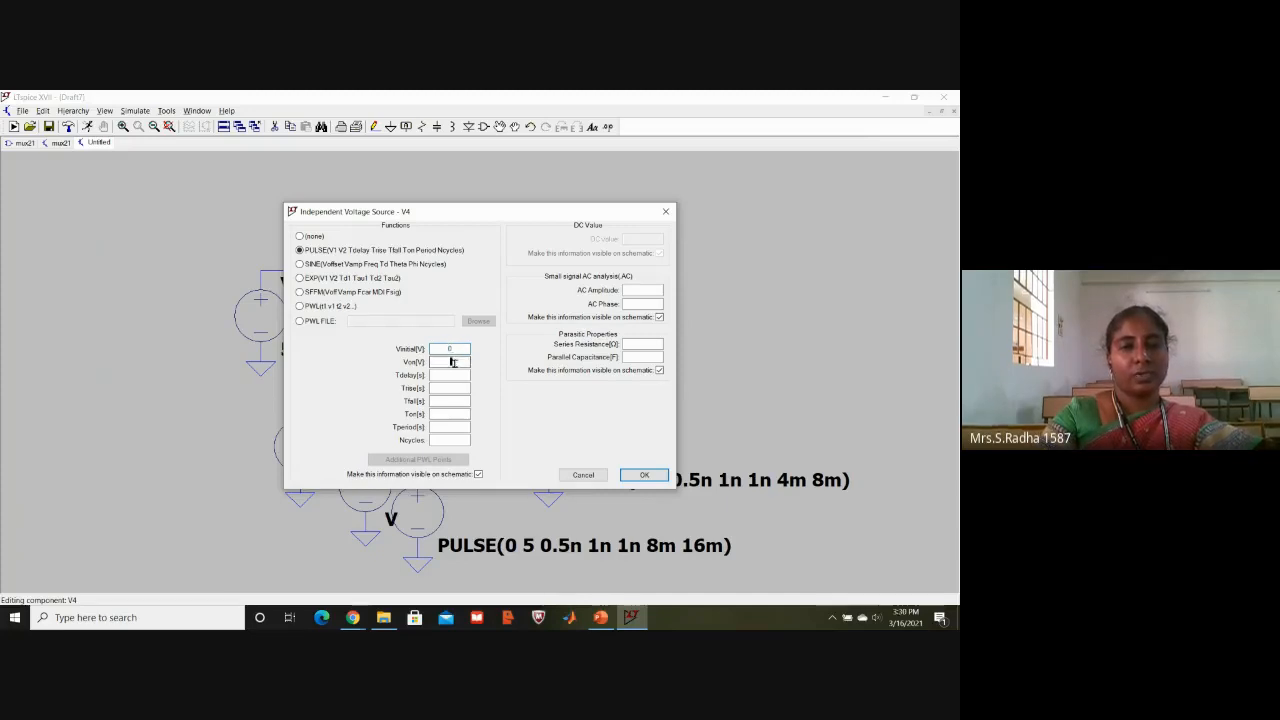
type("5")
left_click(454, 376)
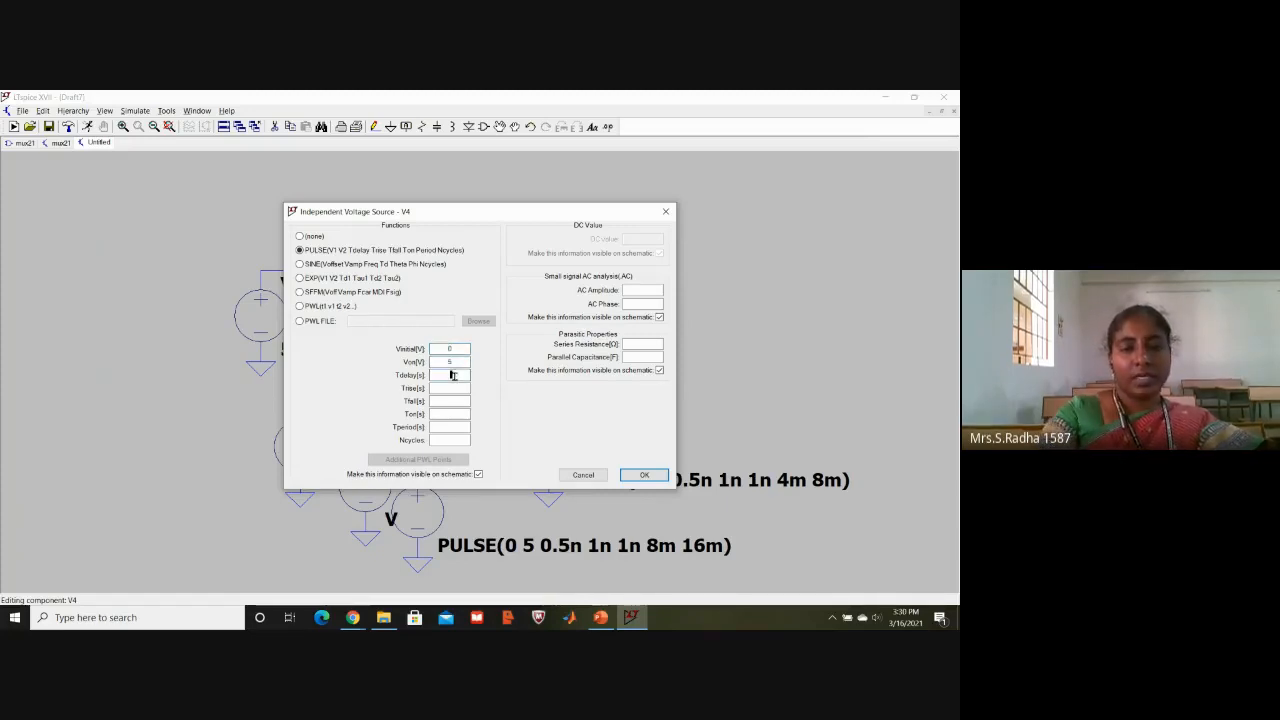
type("0.5n")
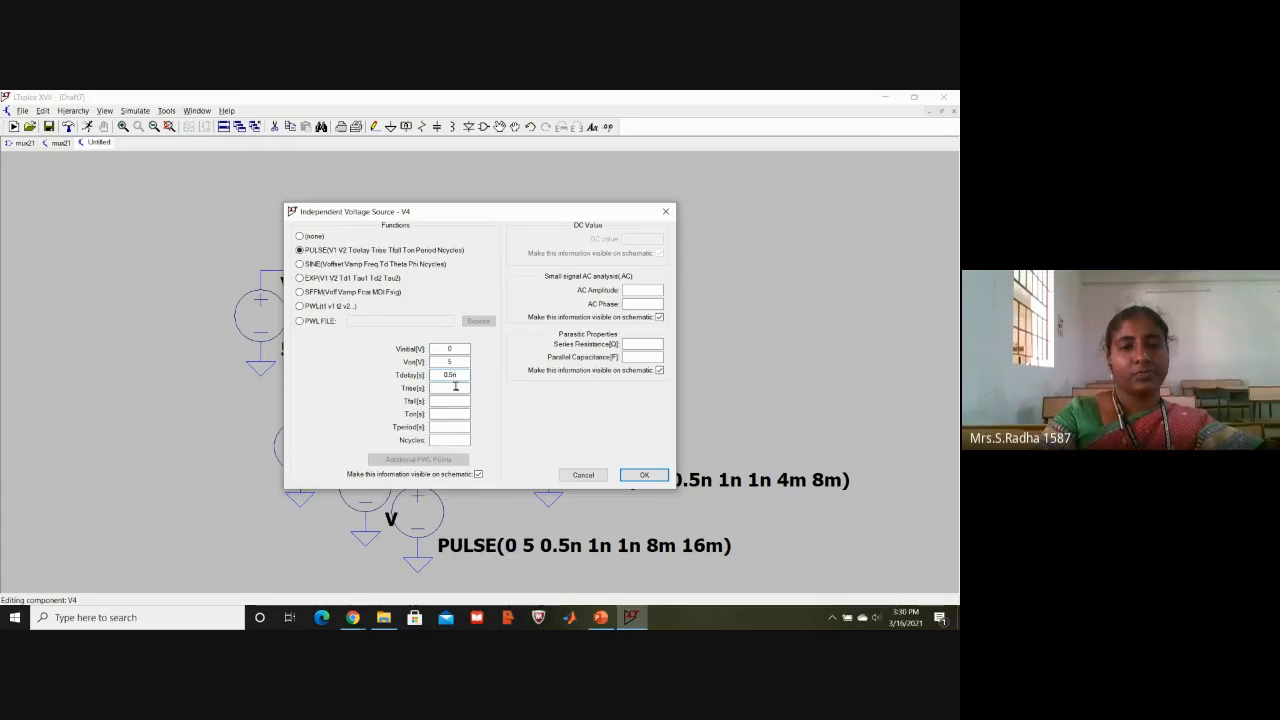
left_click(453, 389)
type("1n")
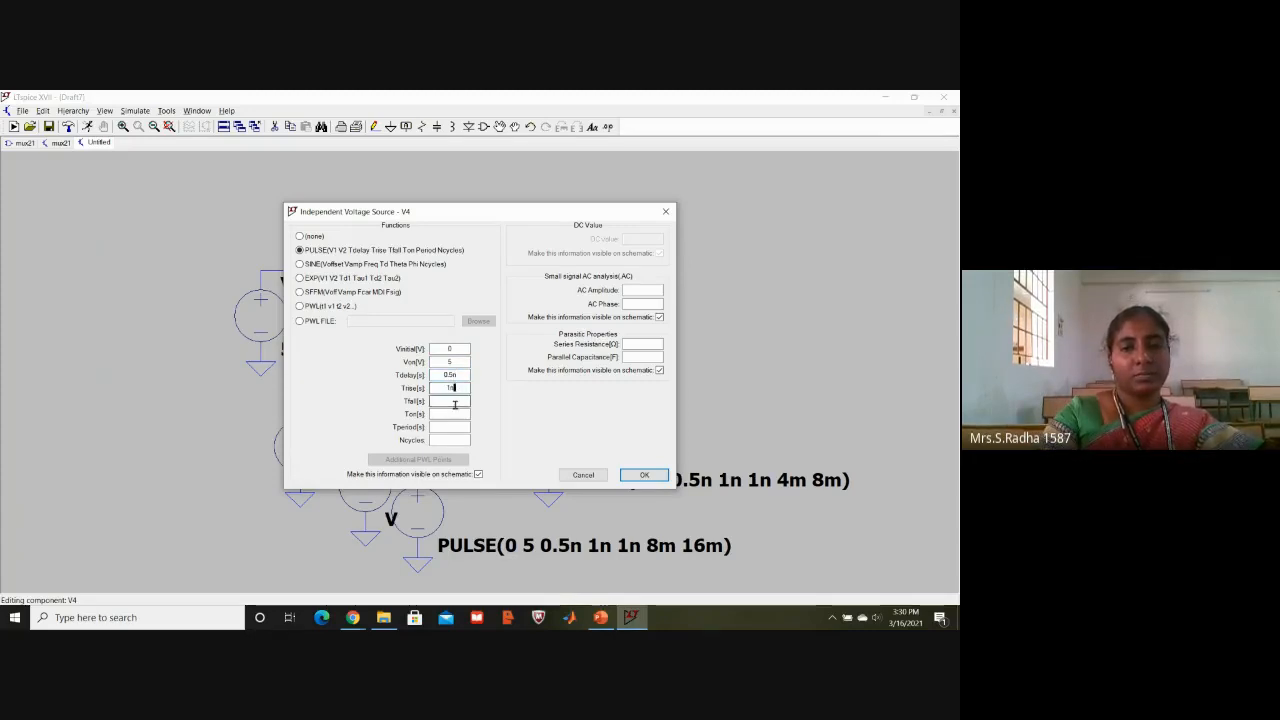
type("1n")
Set V4's pulse on-time to 2m and period to 4m, and apply the settings.
left_click(454, 414)
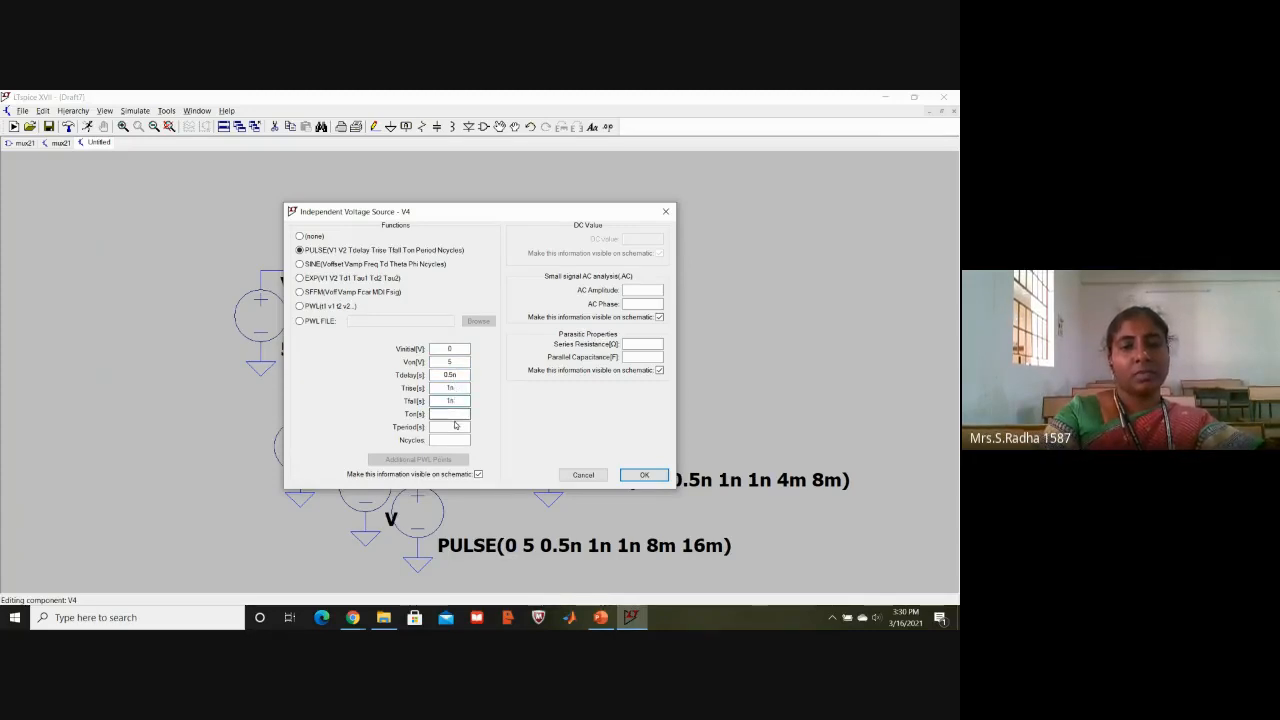
type("2m")
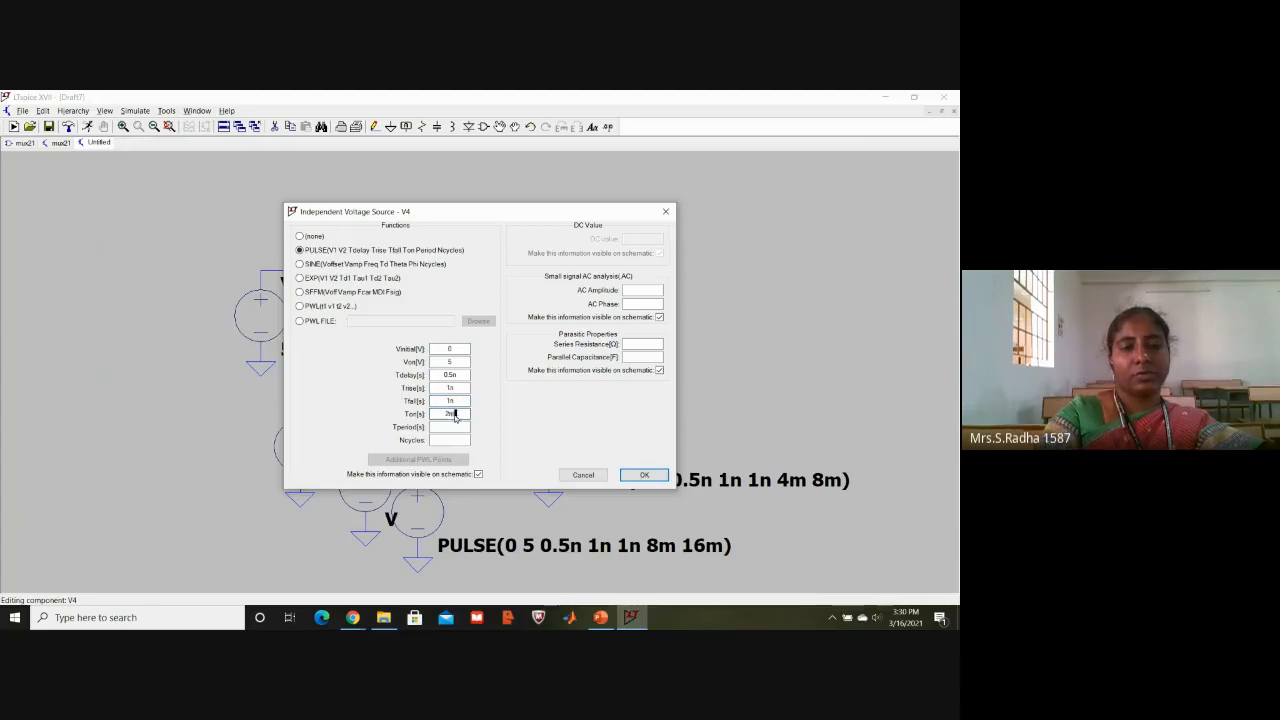
left_click(455, 426)
type("4m")
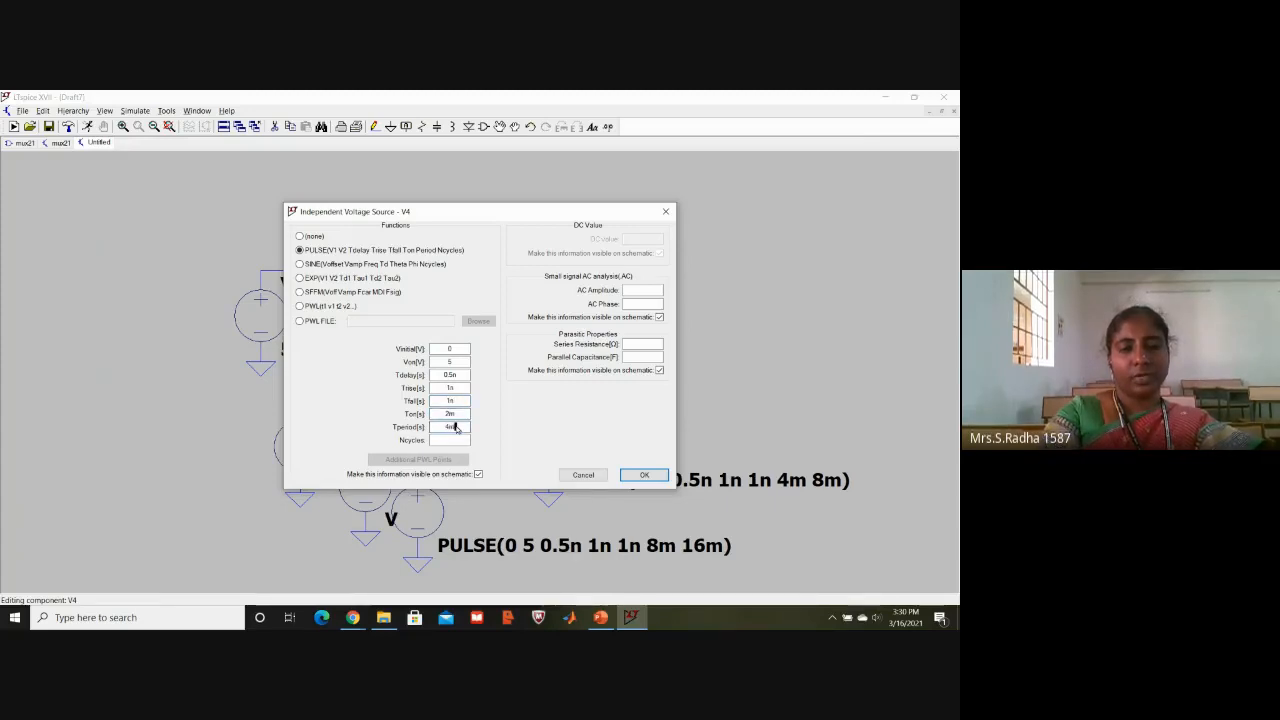
left_click(642, 475)
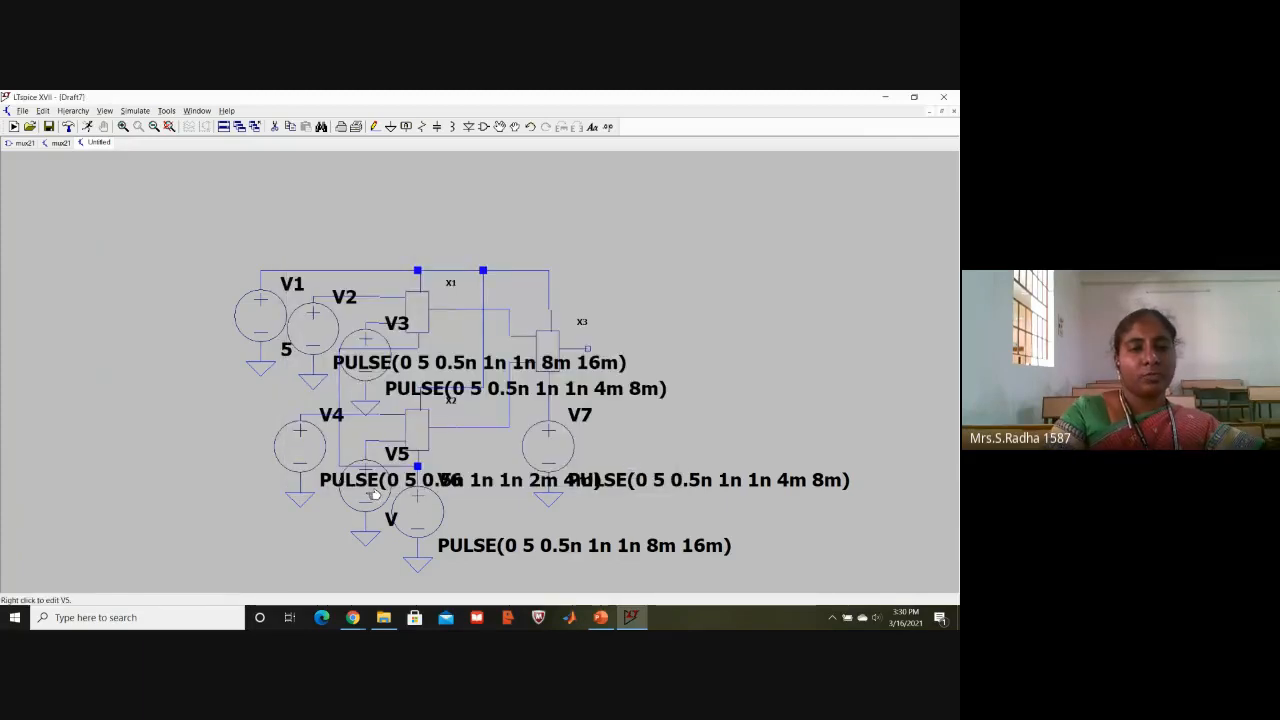
Make V5 a pulse source from 0 to 5 V with 0.5n delay and 1n rise and fall times.
right_click(376, 494)
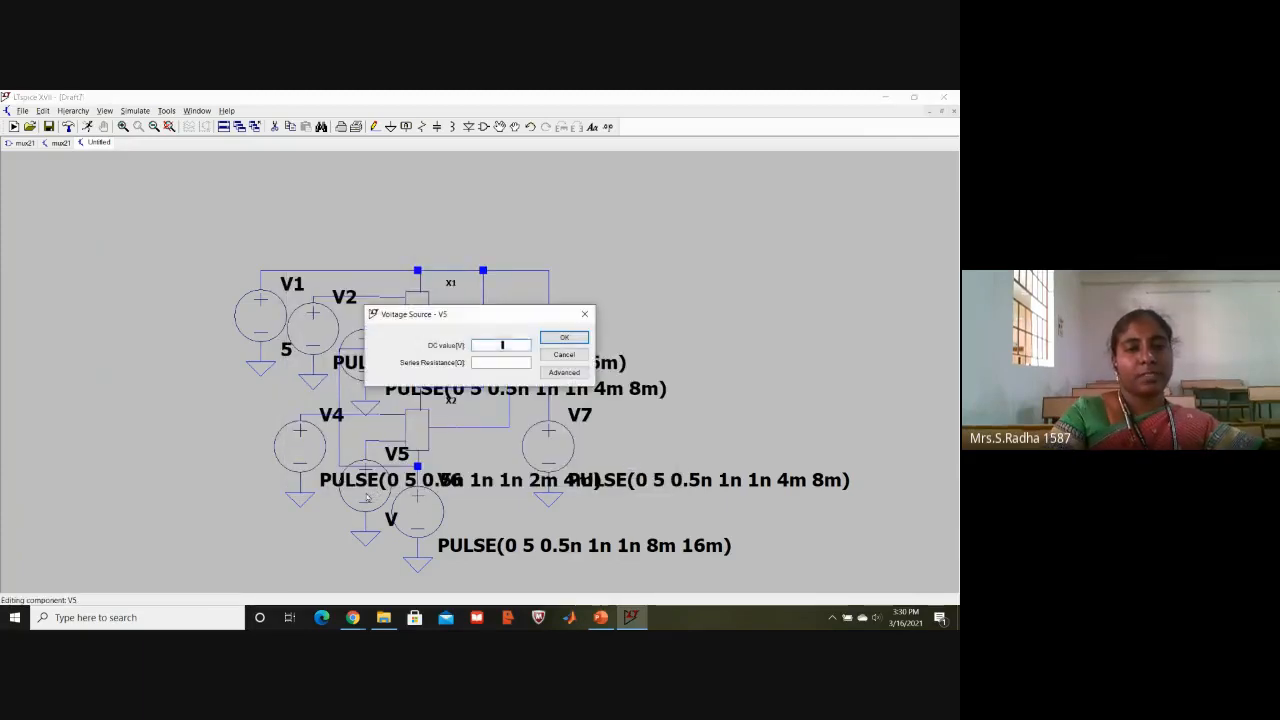
left_click(565, 372)
left_click(346, 255)
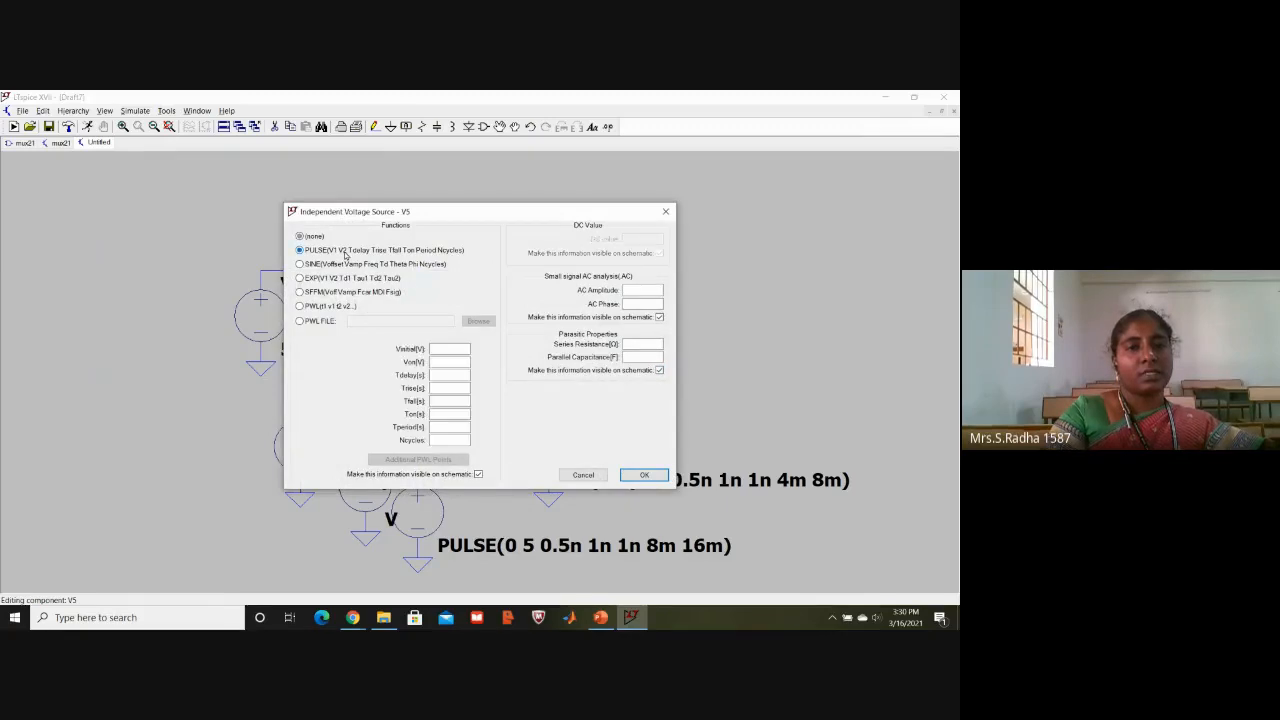
left_click(447, 347)
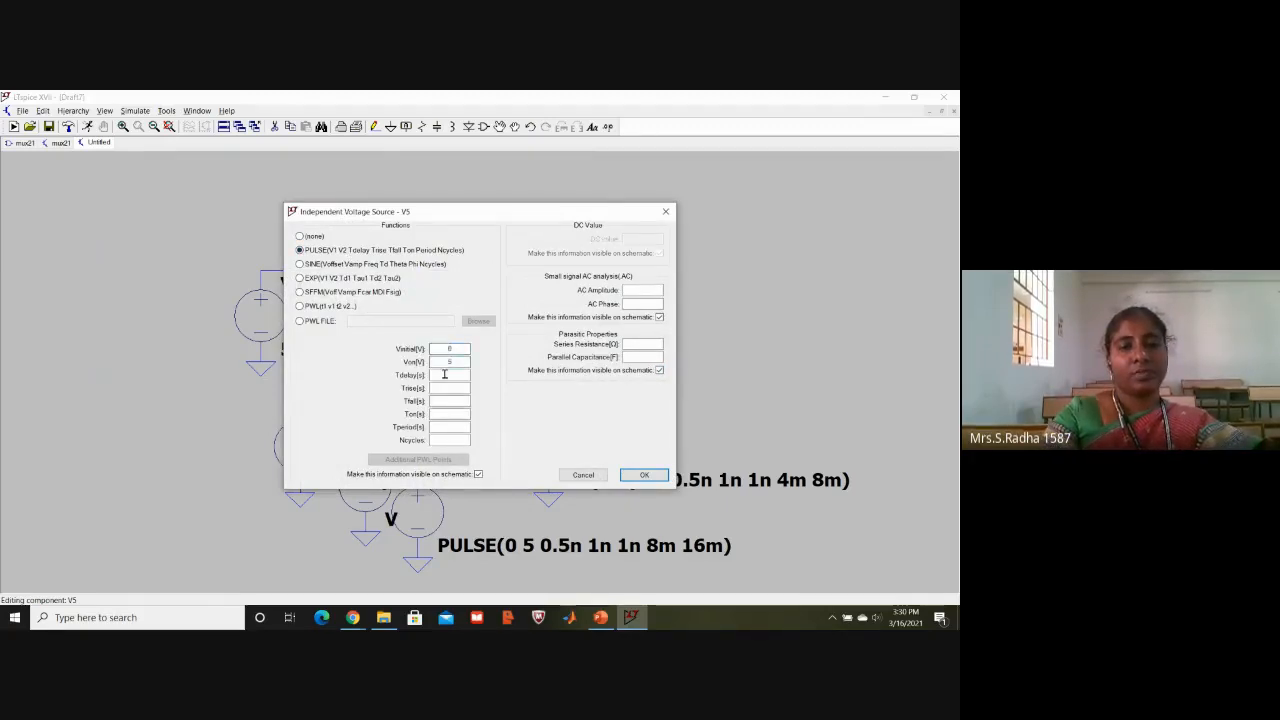
left_click(444, 374)
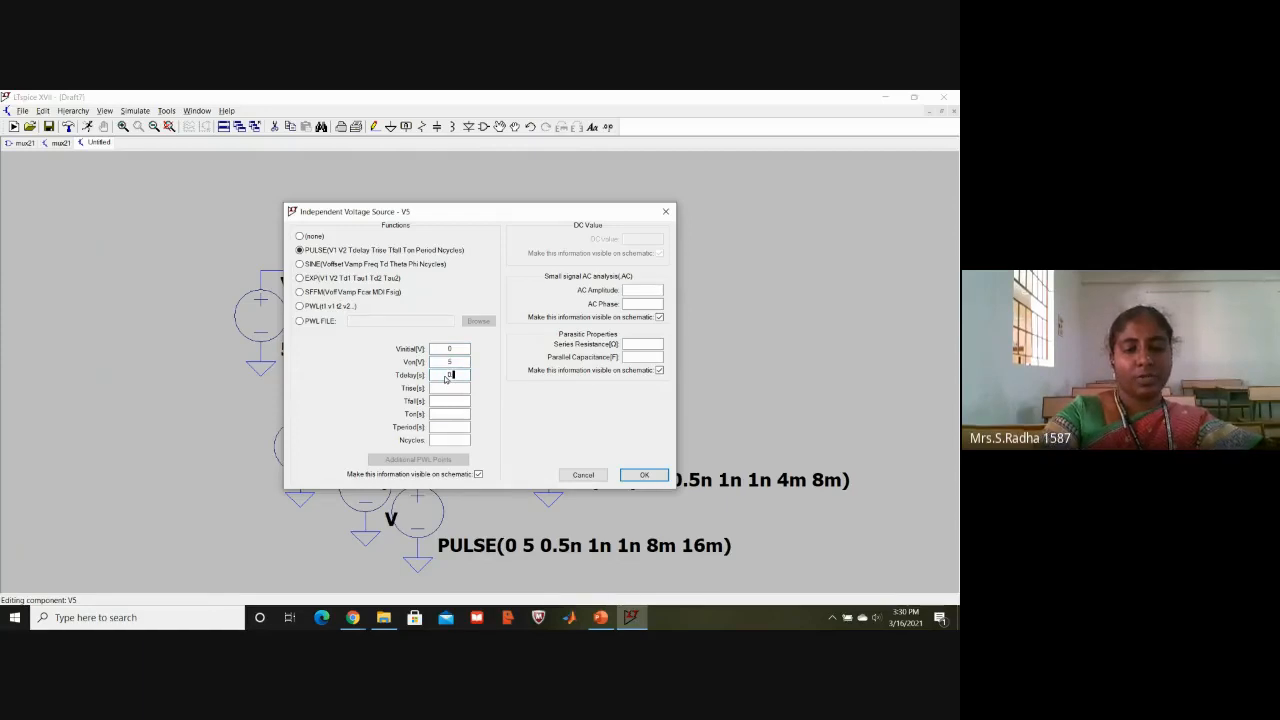
left_click(447, 387)
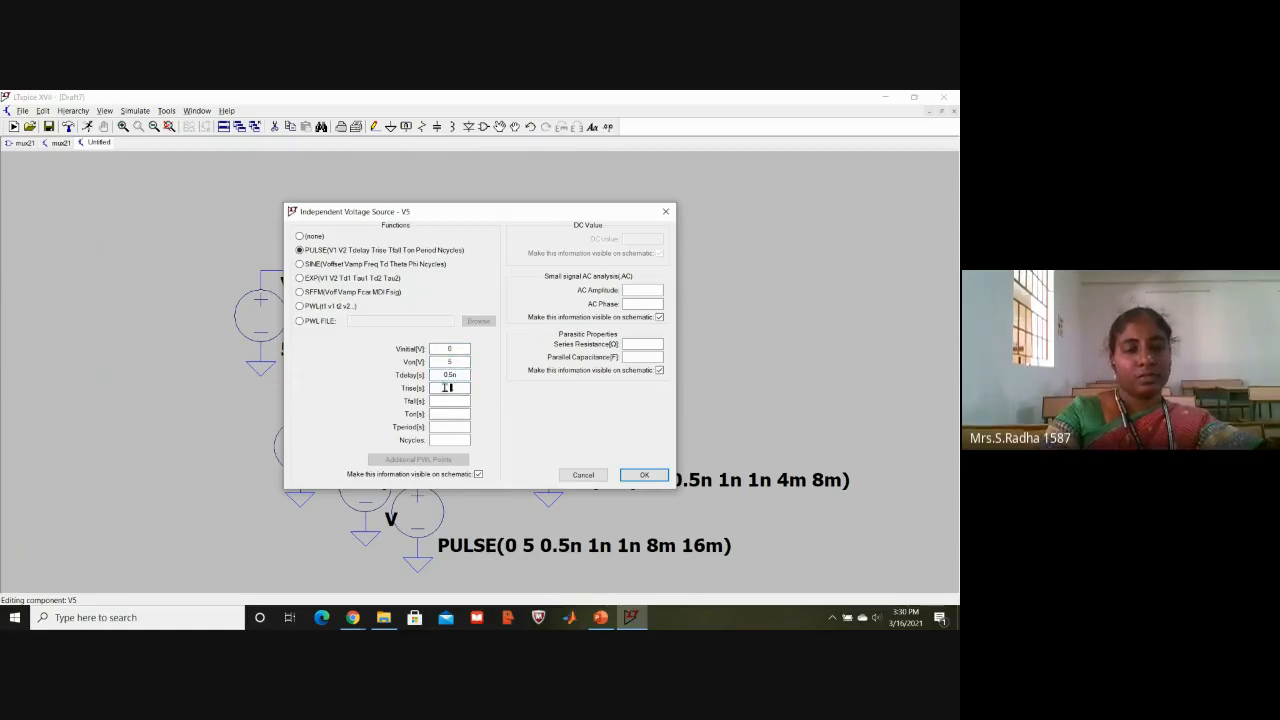
type("1n")
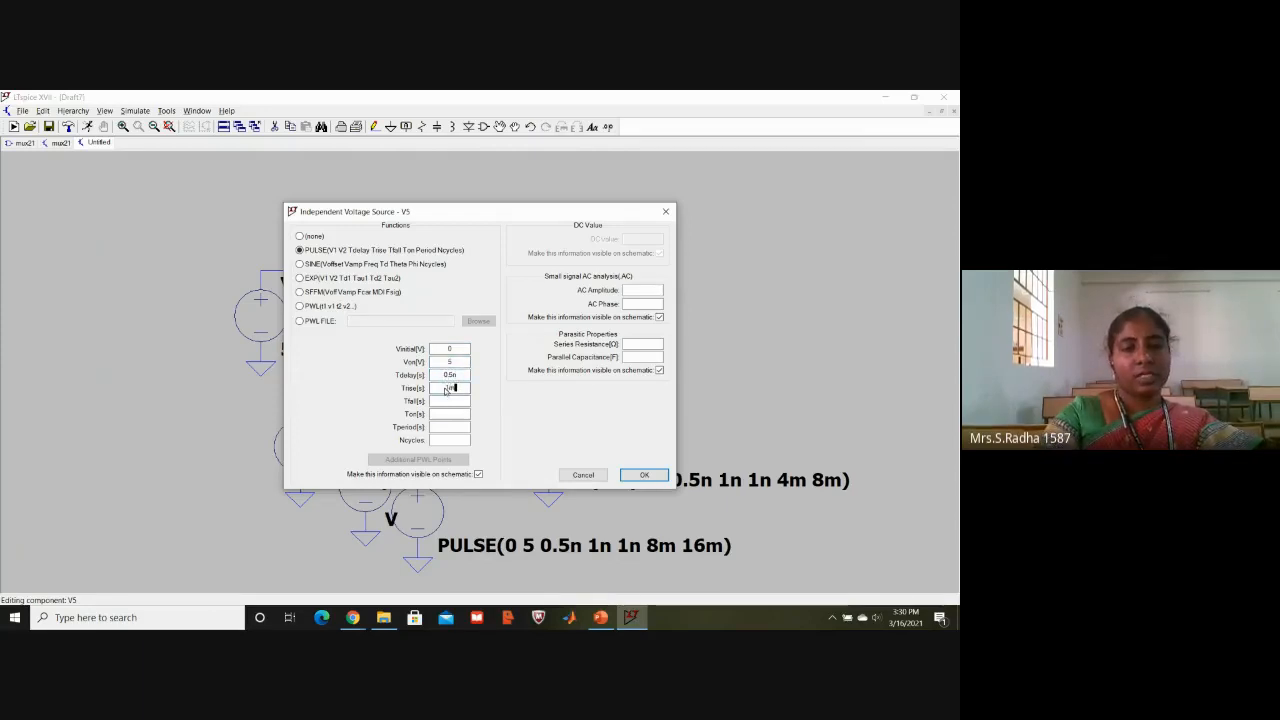
left_click(438, 402)
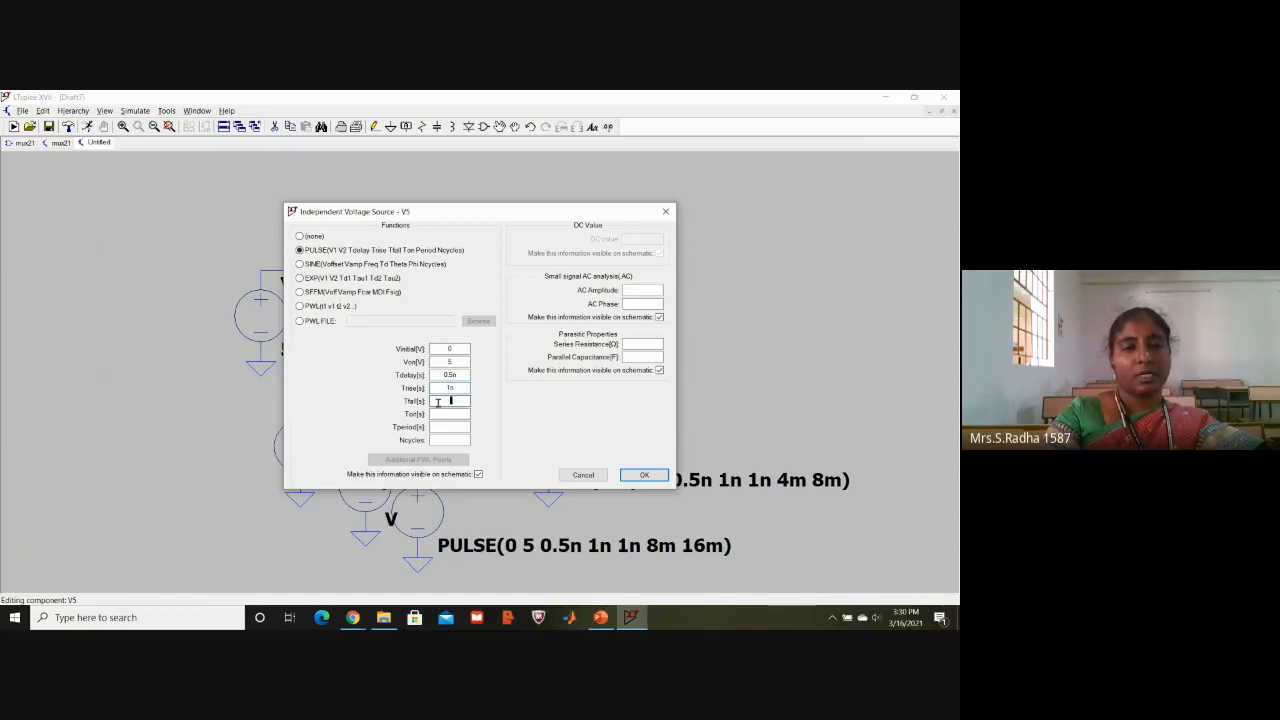
type("1n")
Set V5's pulse on-time to 1m and period to 2m, and apply the settings.
left_click(440, 416)
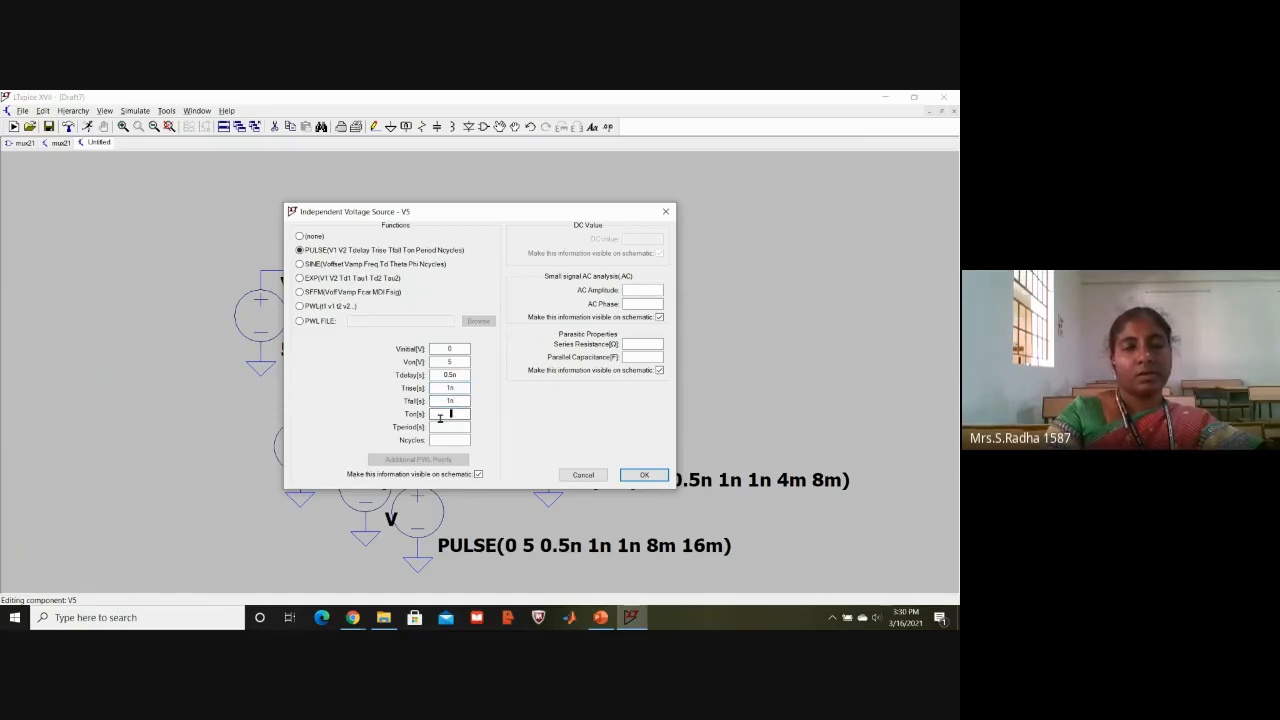
type("1m")
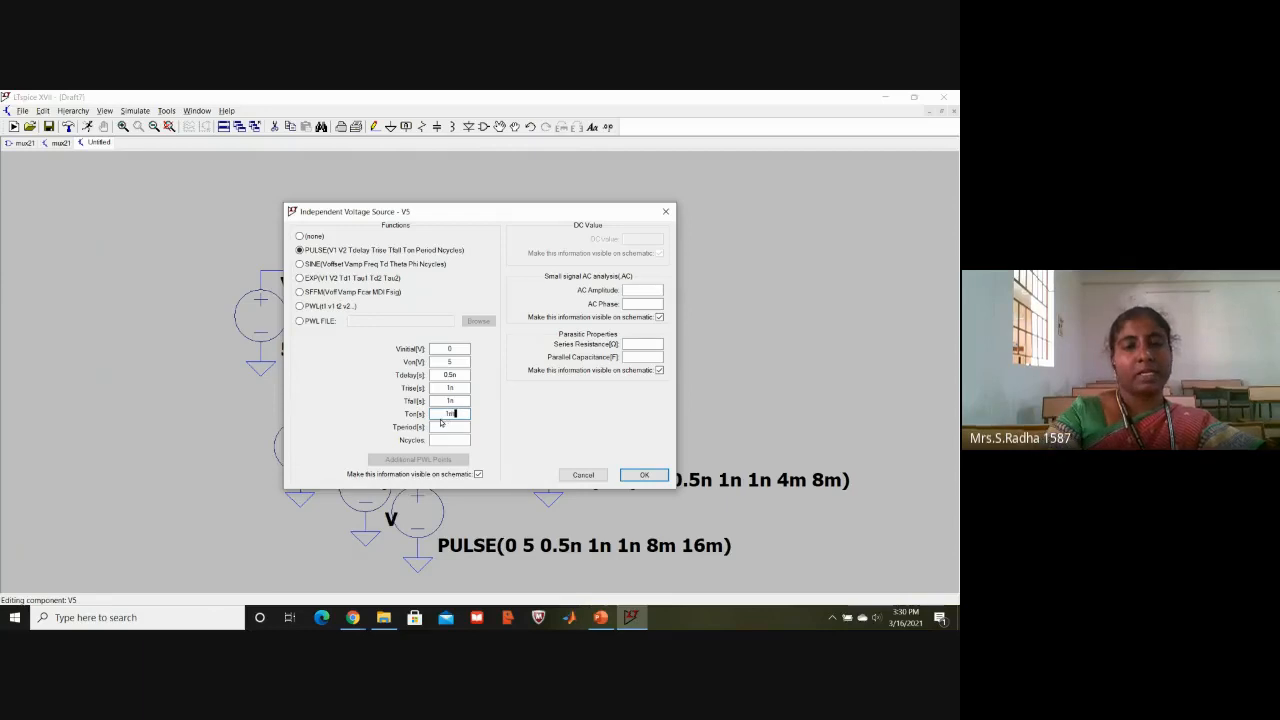
left_click(445, 428)
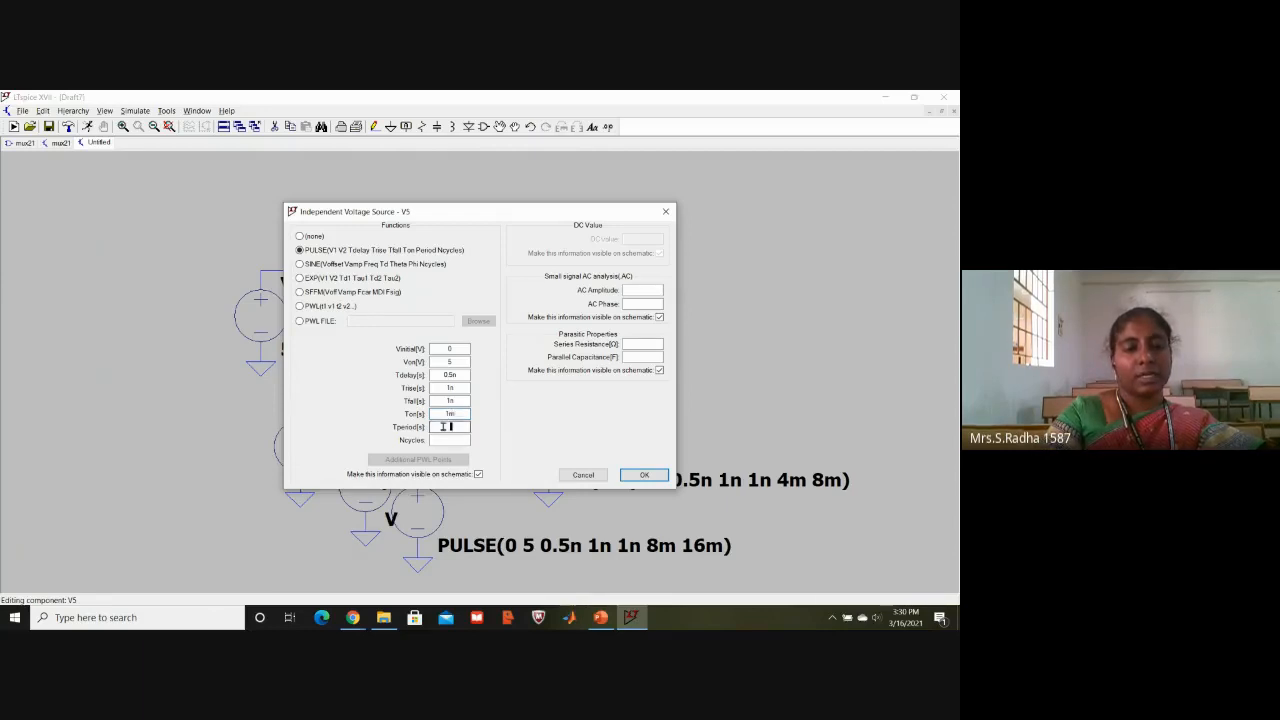
type("2m")
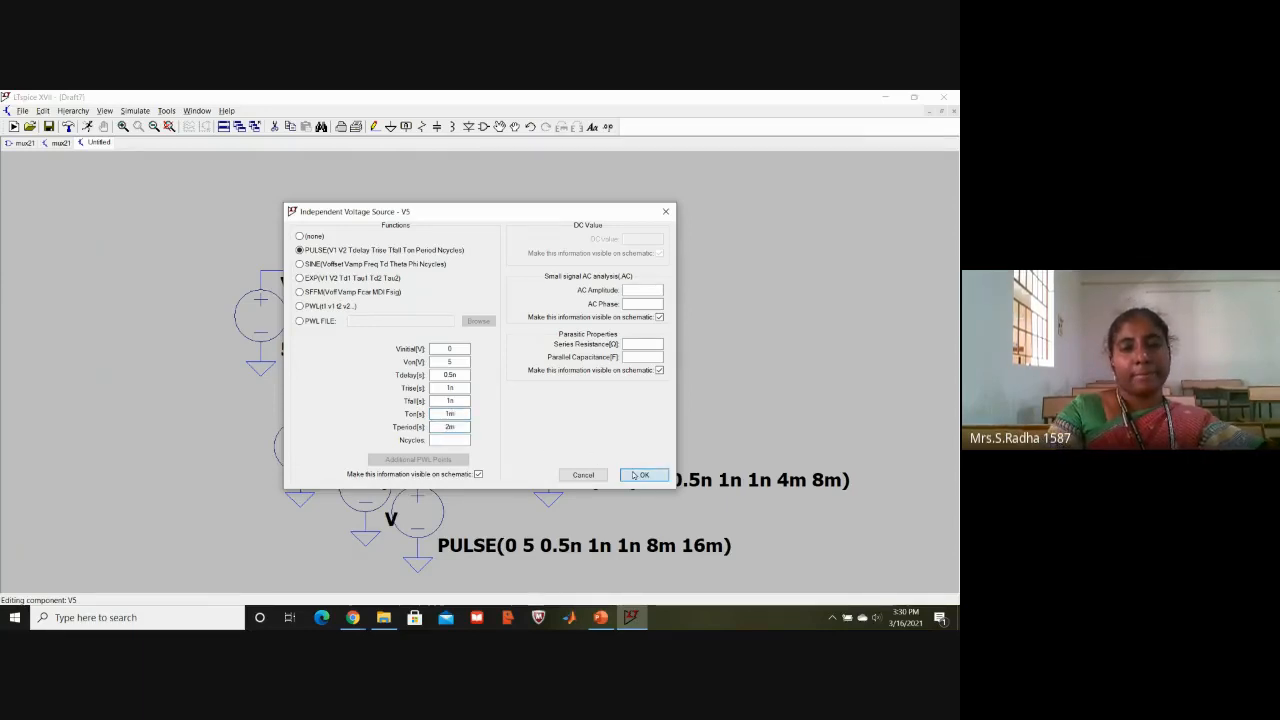
left_click(644, 474)
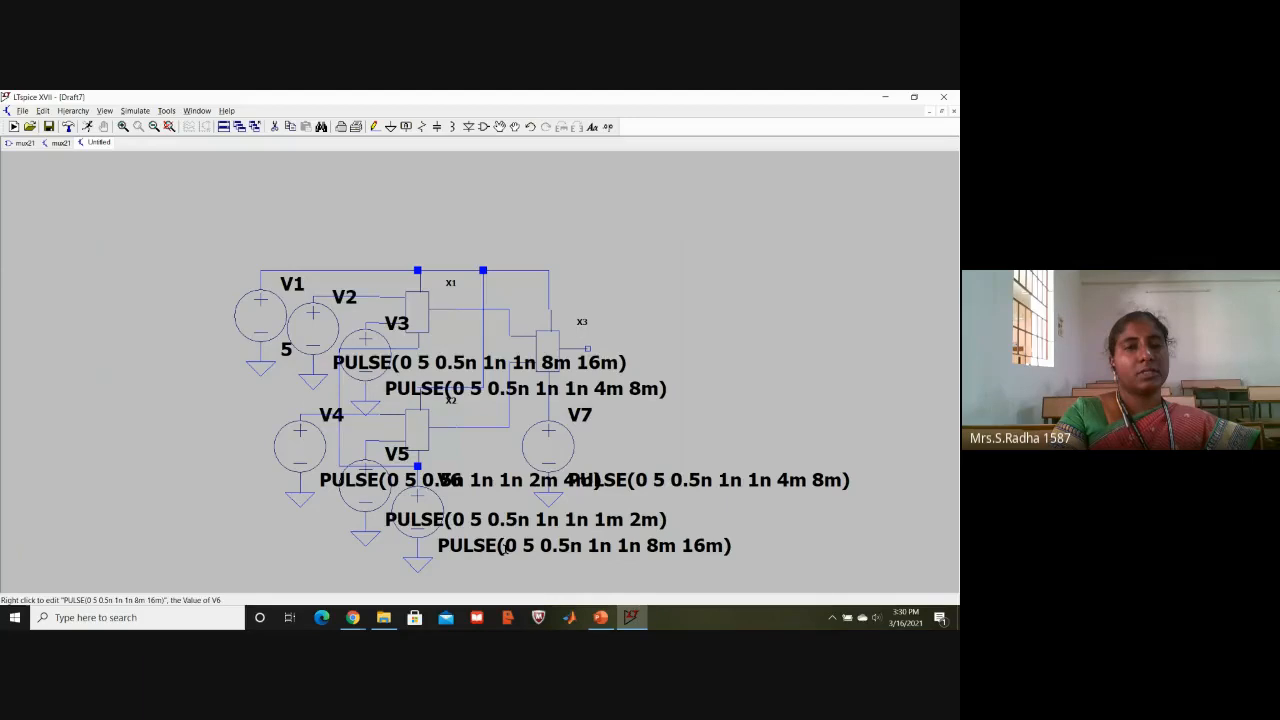
Extend the output wire of X3 outward from its open end.
left_click(374, 128)
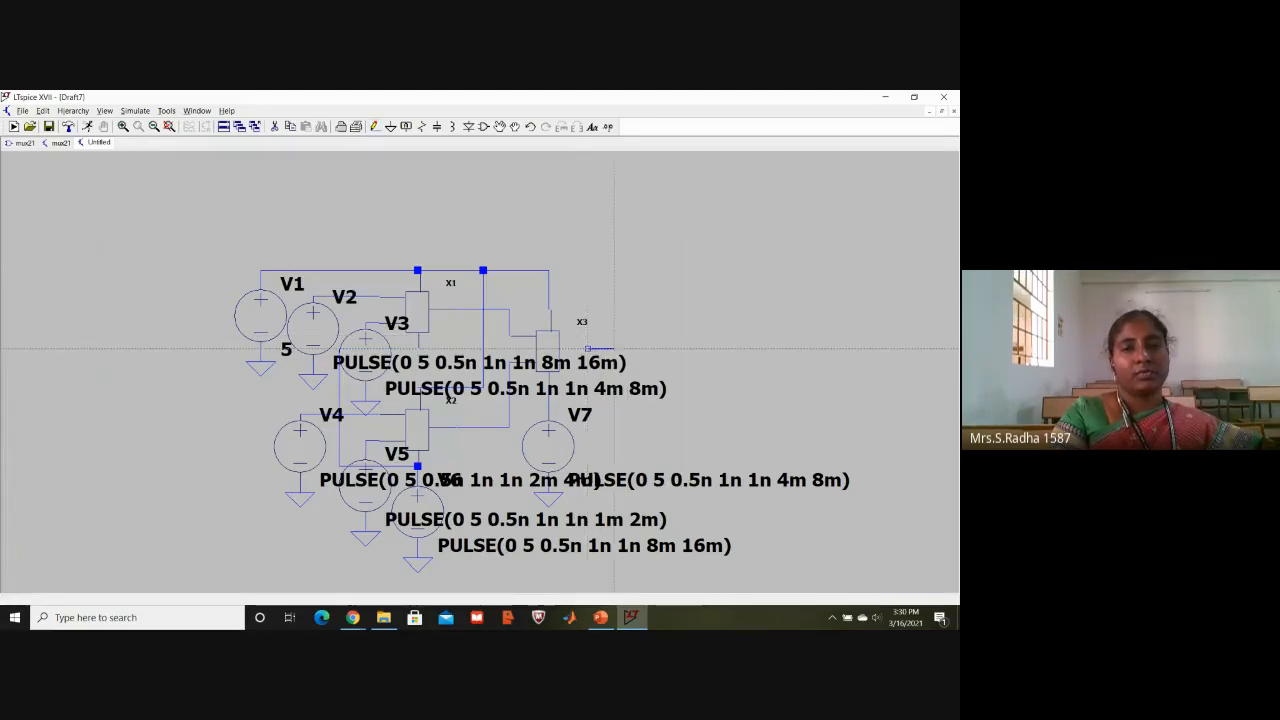
left_click(587, 349)
left_click(665, 349)
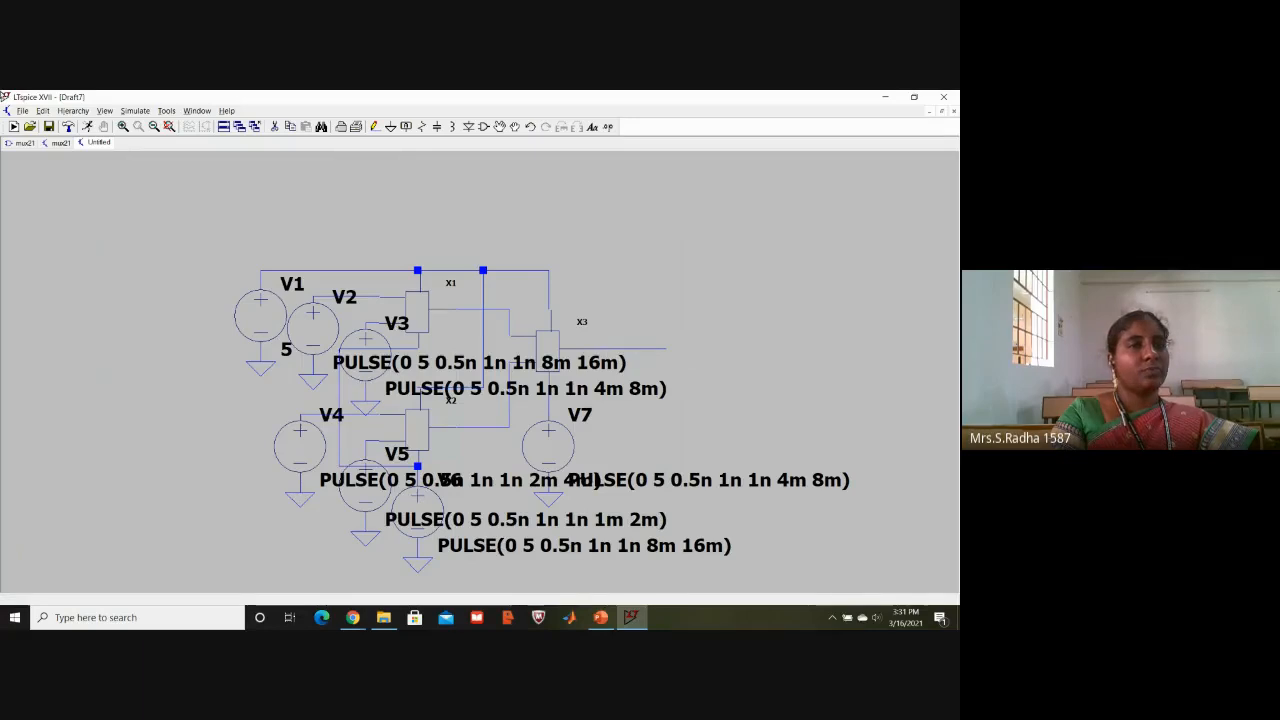
Set up a transient analysis with a 16m stop time and place its directive in empty space beside V1.
left_click(135, 110)
left_click(206, 216)
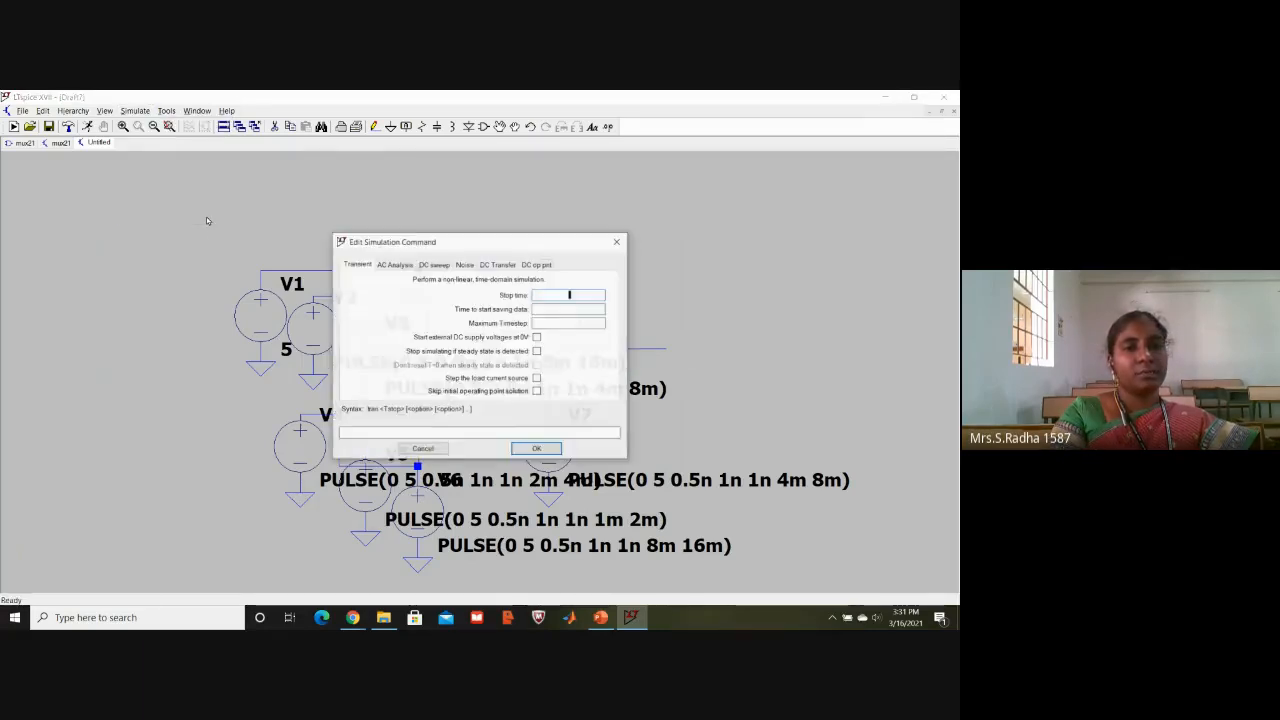
type("16m")
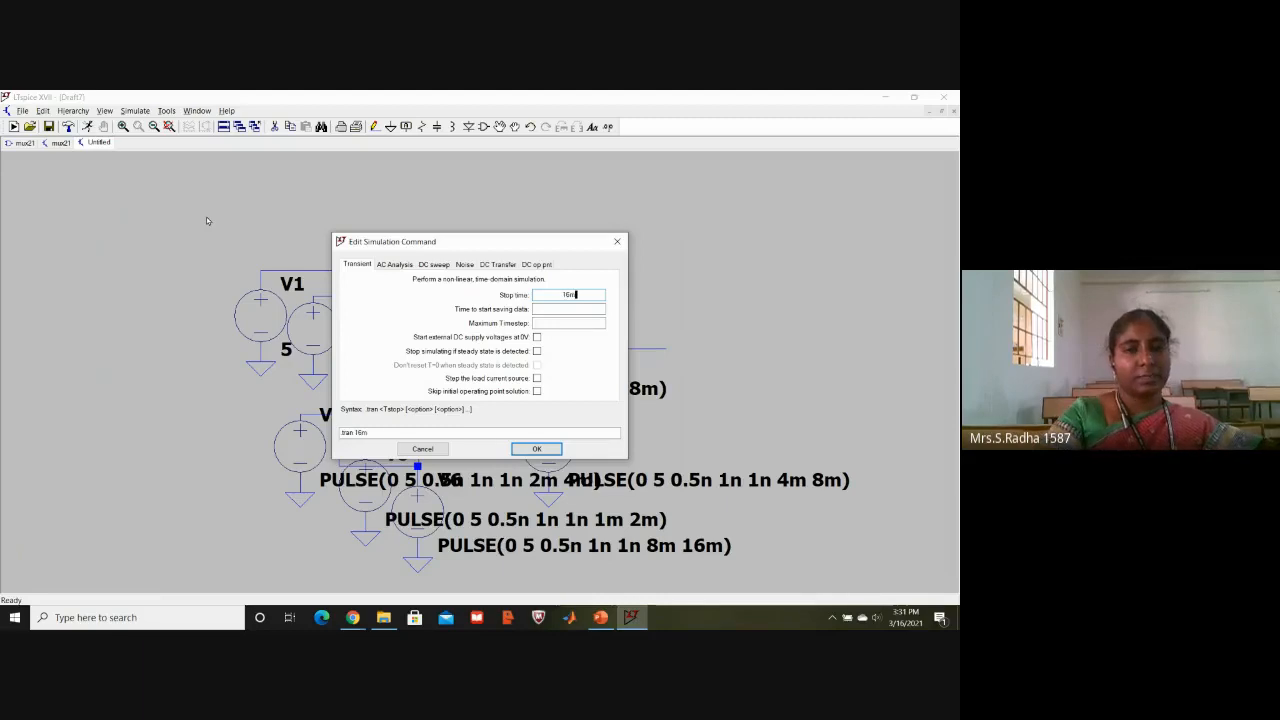
left_click(536, 448)
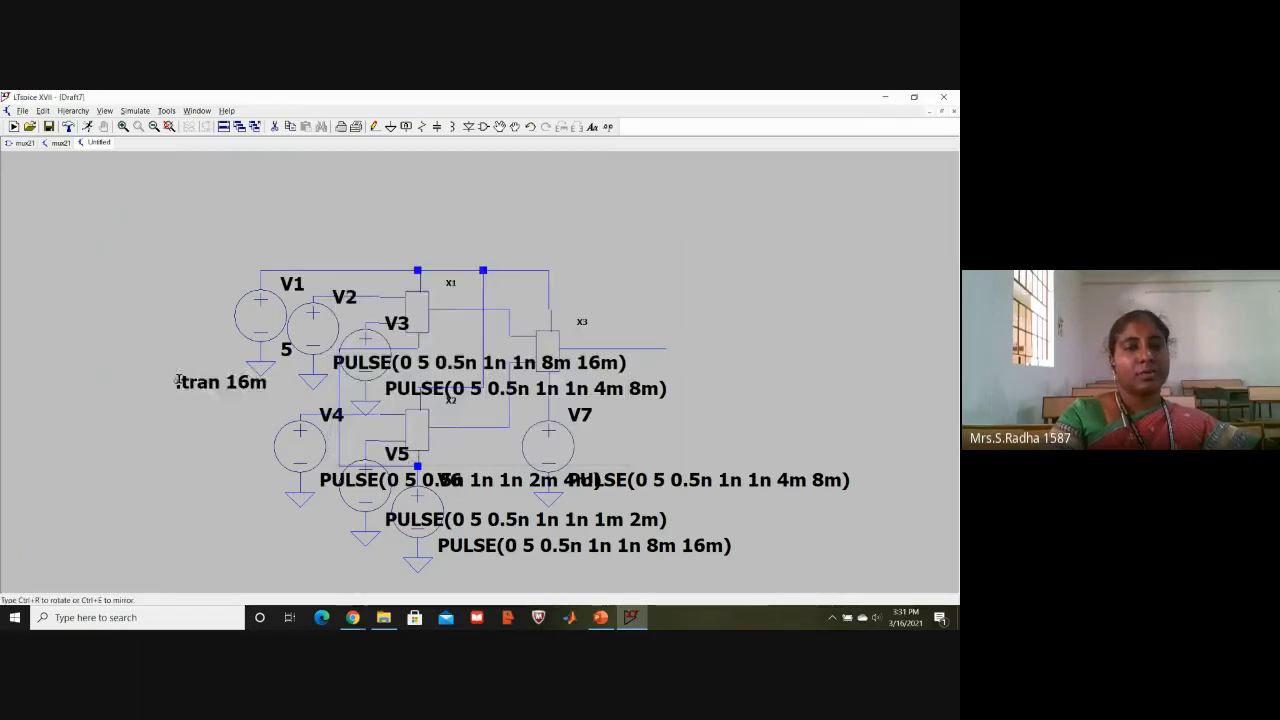
left_click(97, 264)
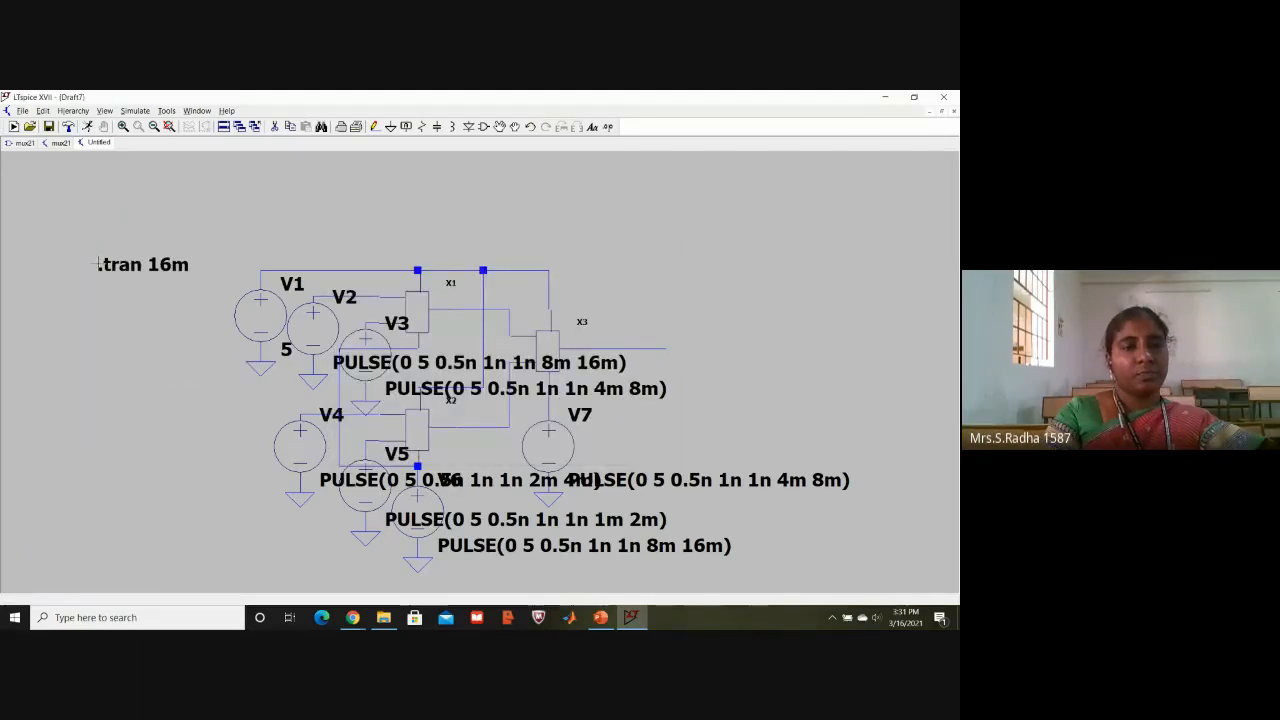
Run the simulation, then close the mux21 and waveform windows so that only the maximized Draft7 schematic stays open.
left_click(87, 127)
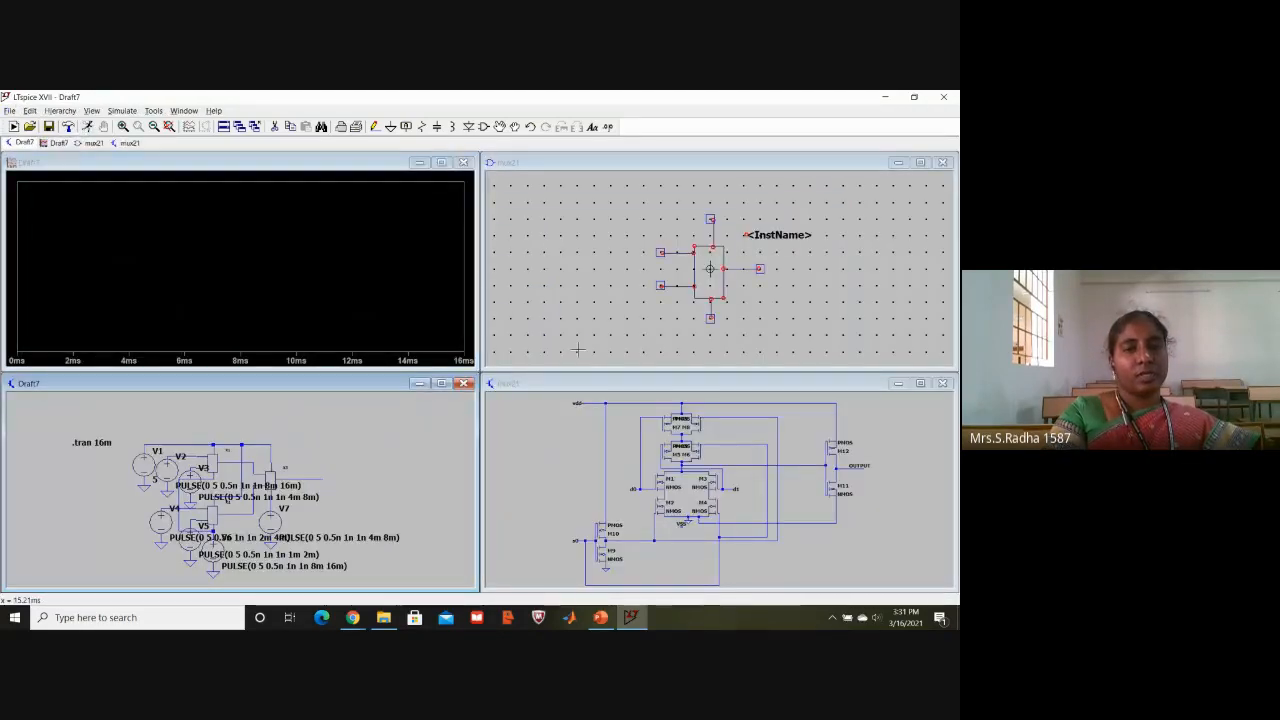
left_click(944, 164)
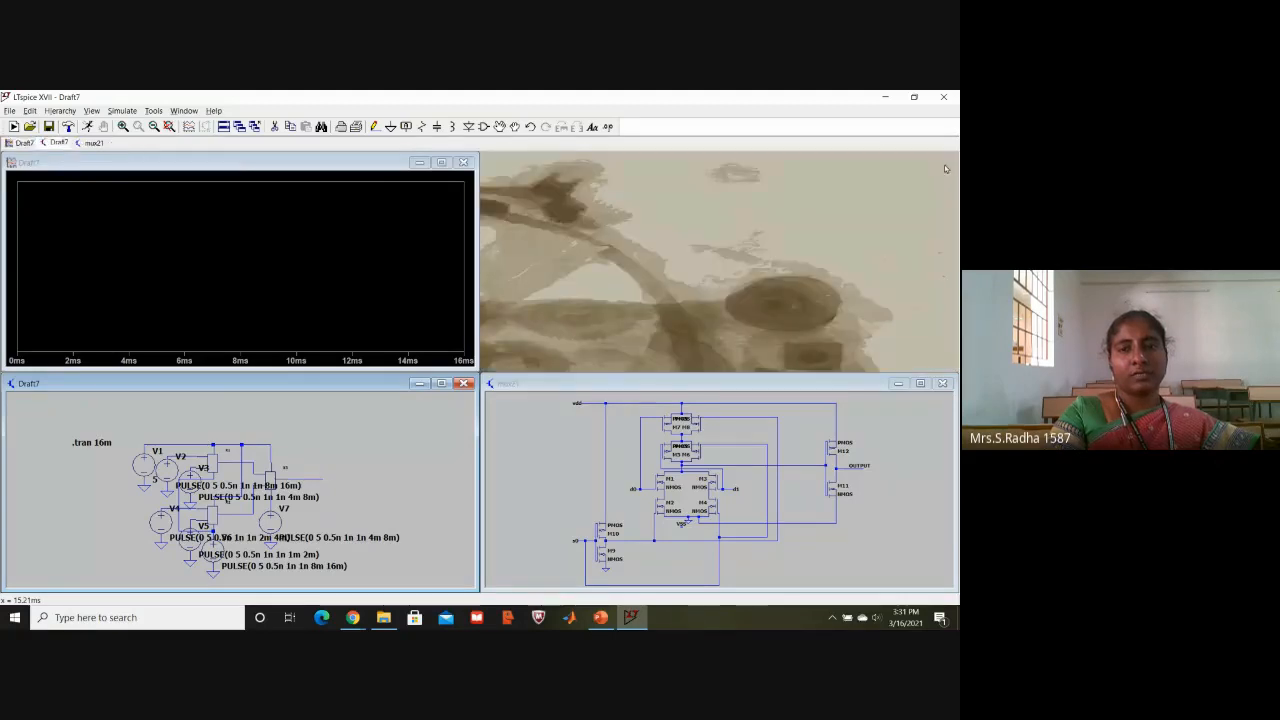
left_click(945, 383)
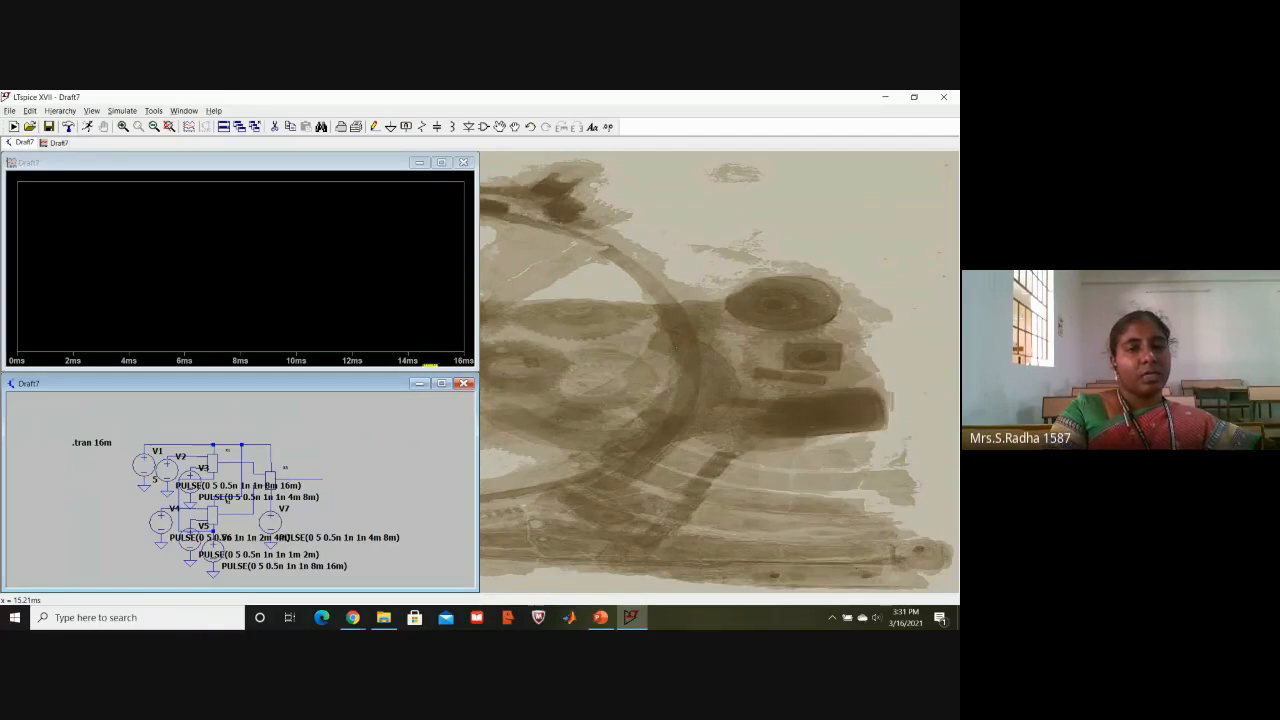
left_click(463, 162)
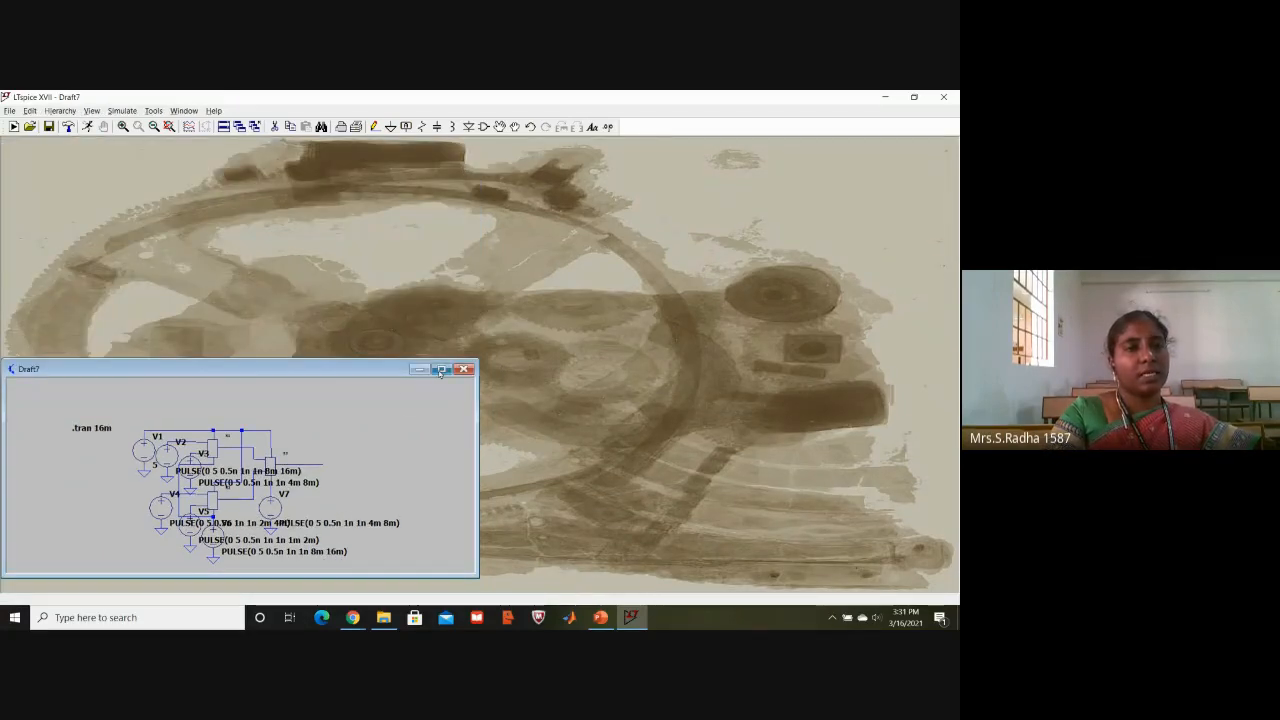
left_click(441, 370)
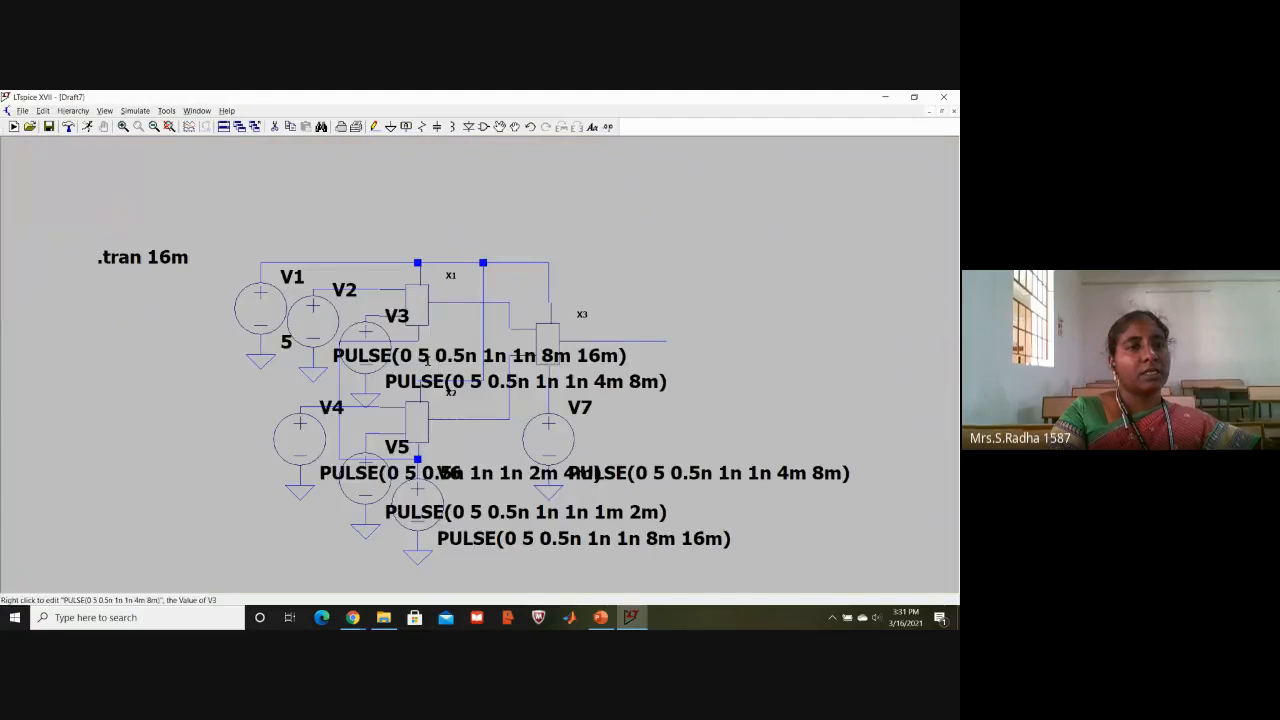
Rerun the simulation and tile the schematic and waveform windows vertically.
left_click(86, 128)
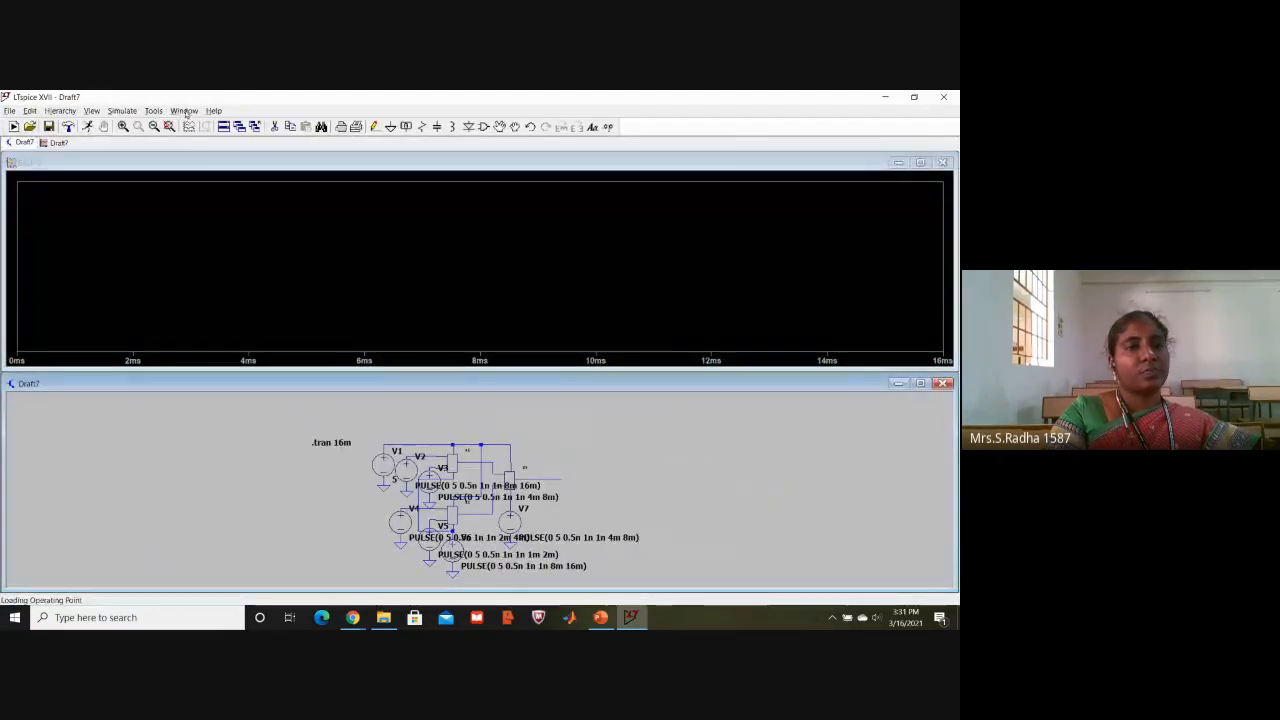
left_click(184, 111)
left_click(205, 137)
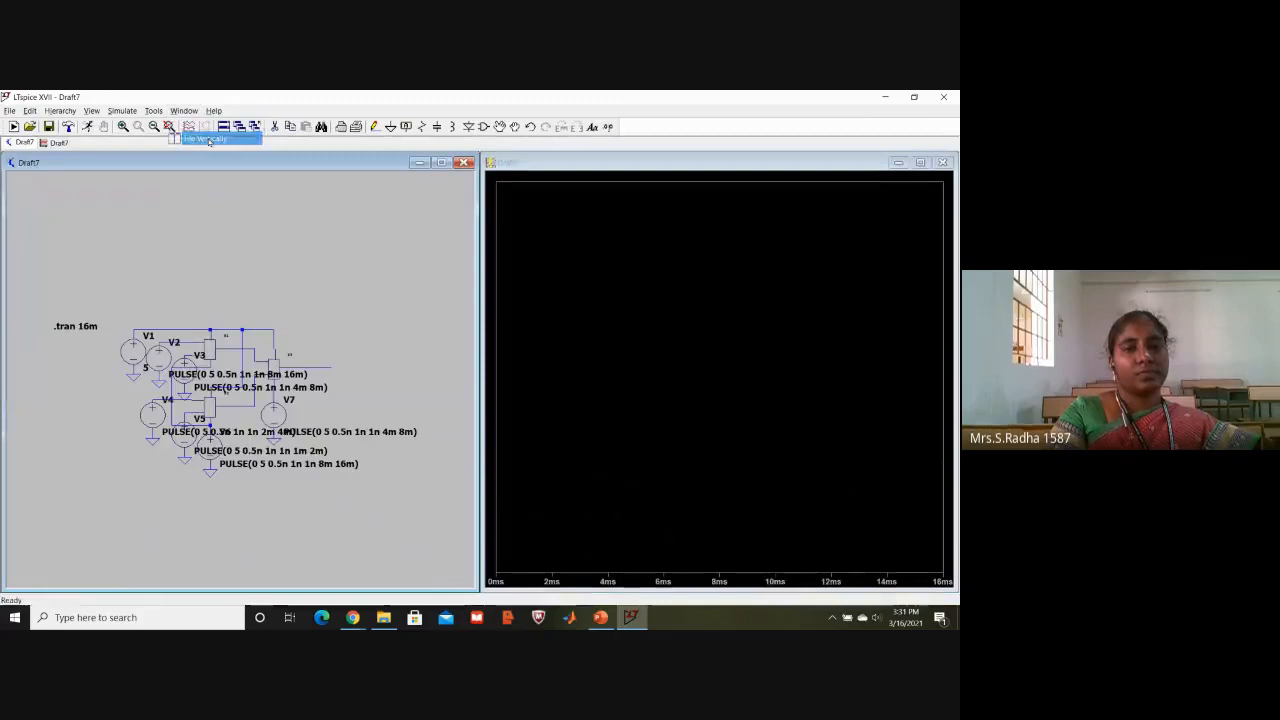
Add six plot panes to the waveform window for a total of seven.
right_click(673, 304)
left_click(730, 368)
right_click(730, 369)
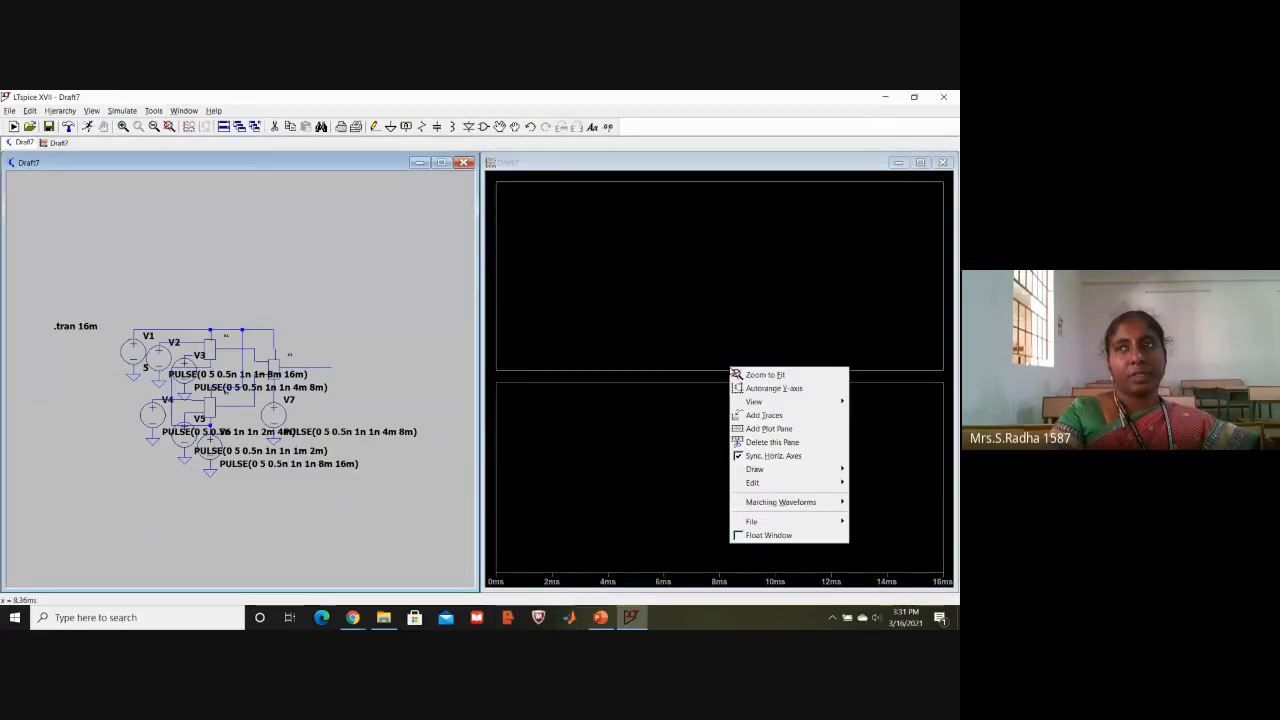
left_click(762, 429)
right_click(760, 428)
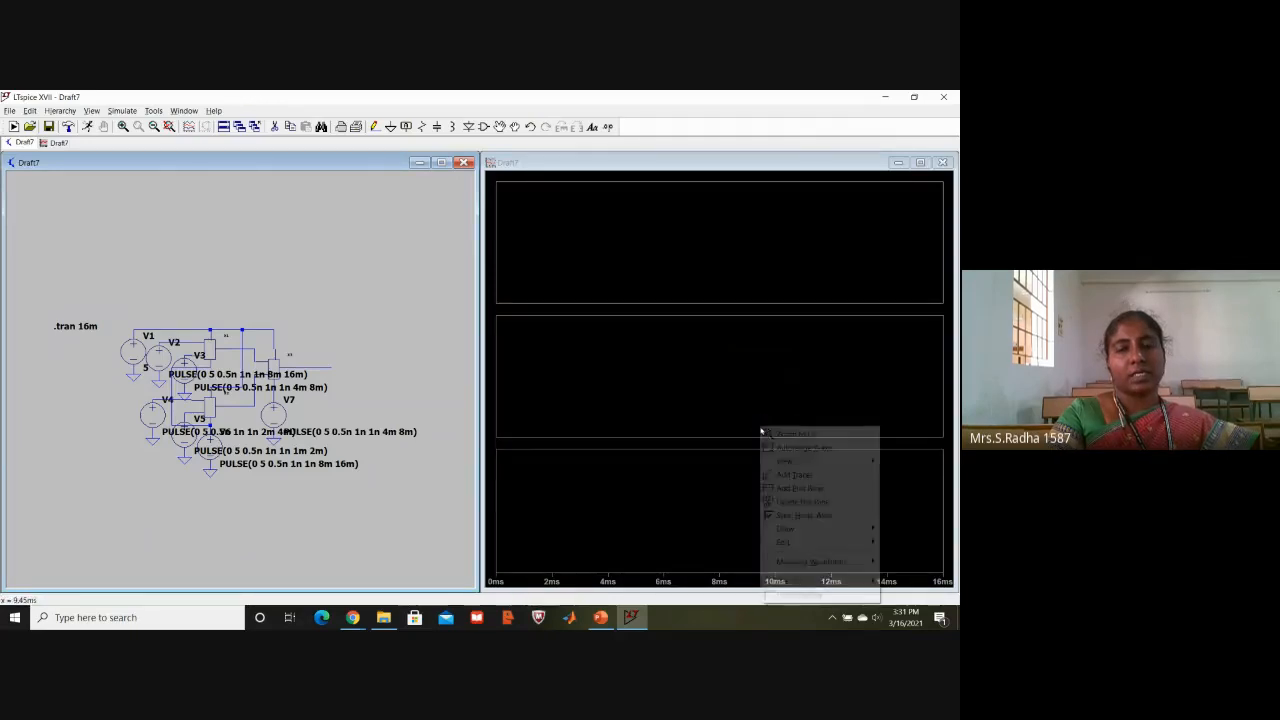
left_click(795, 489)
right_click(795, 311)
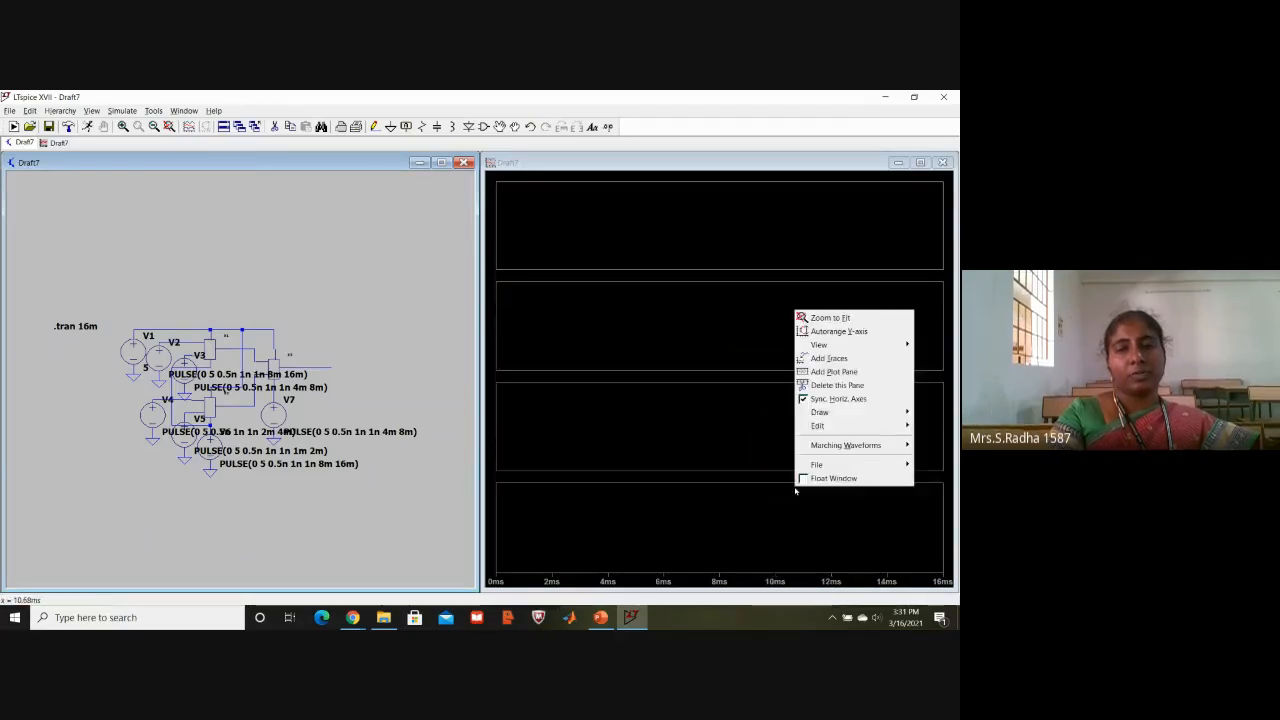
left_click(845, 376)
right_click(845, 375)
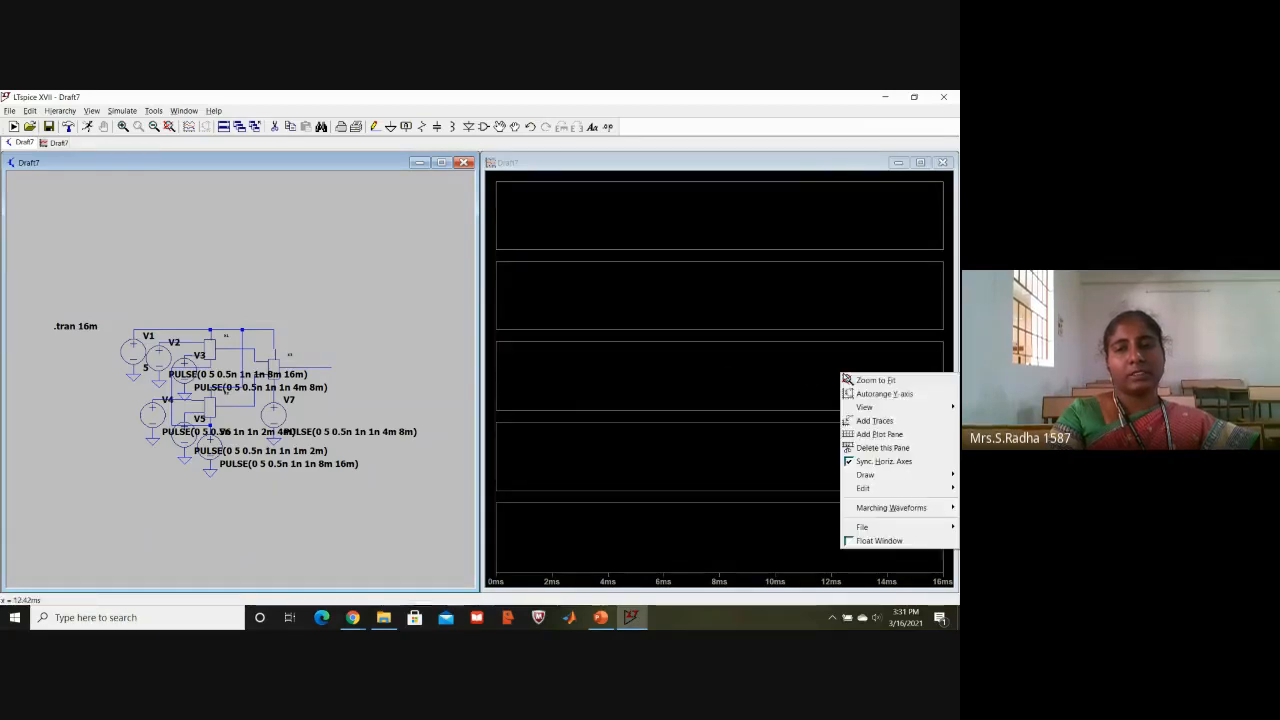
left_click(876, 435)
right_click(876, 437)
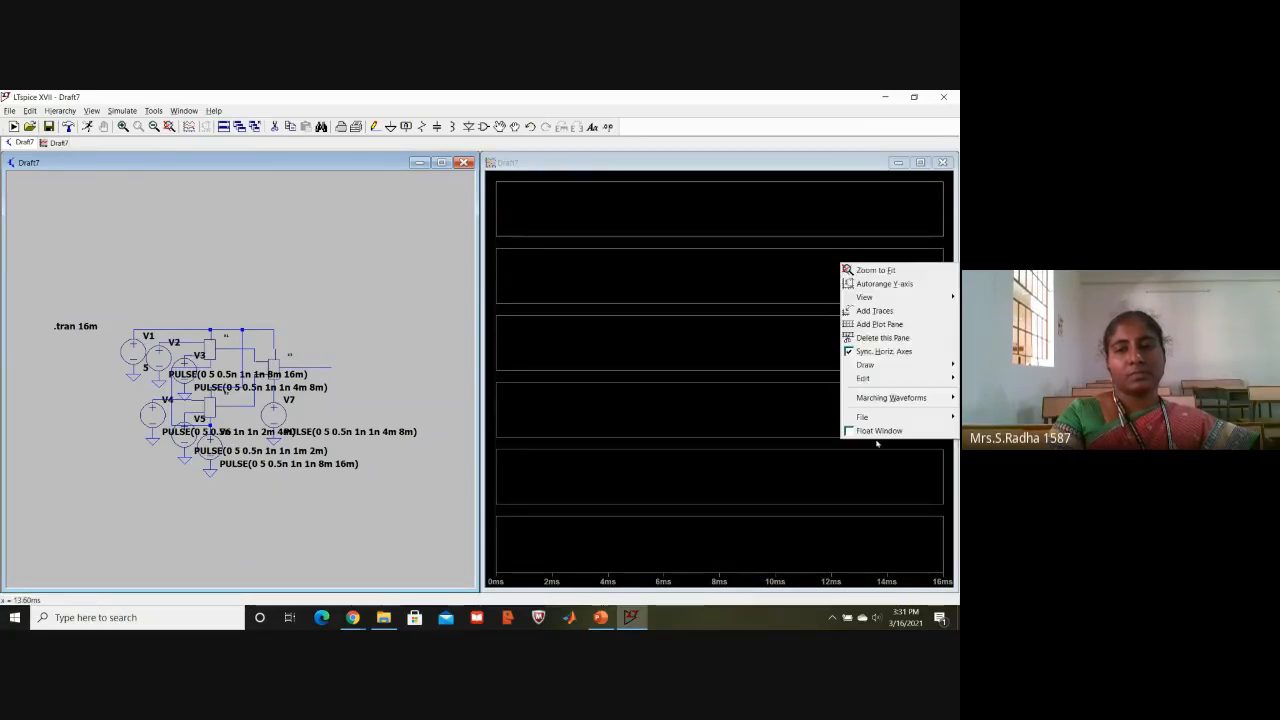
left_click(897, 327)
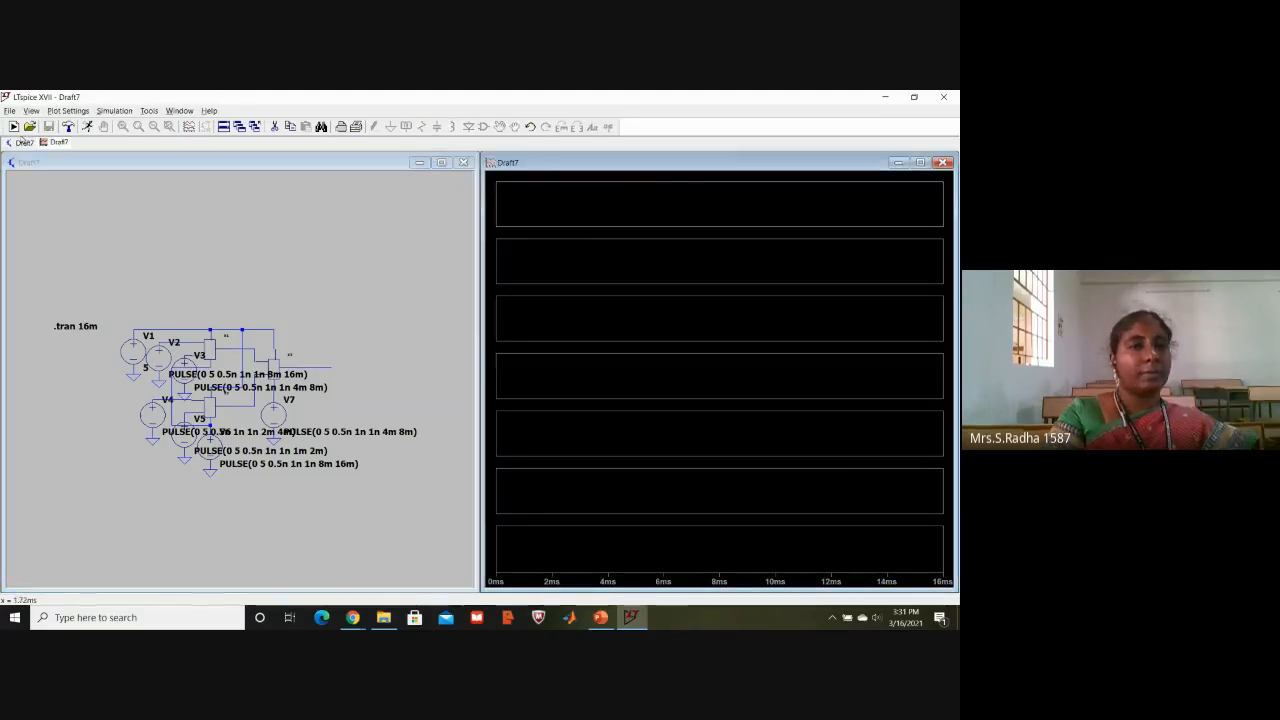
Rerun the simulation and plot the V7 and V6 select voltages in the first and second panes.
left_click(88, 127)
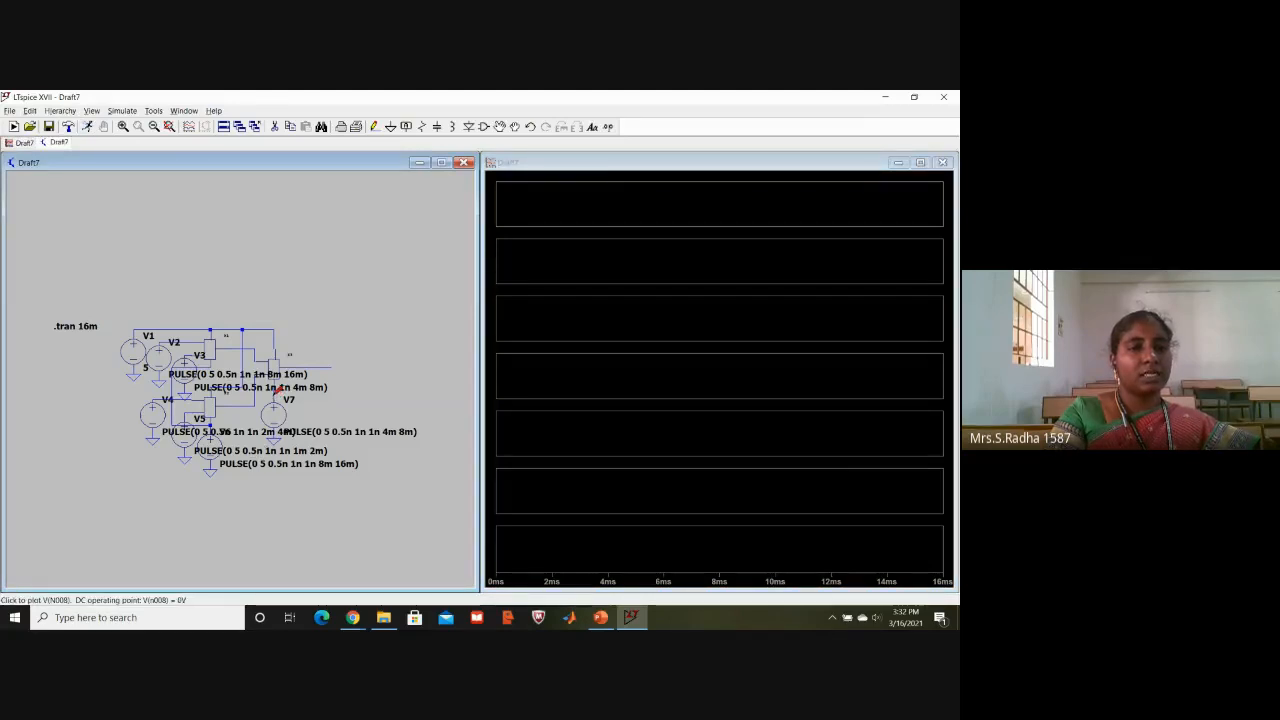
left_click(280, 390)
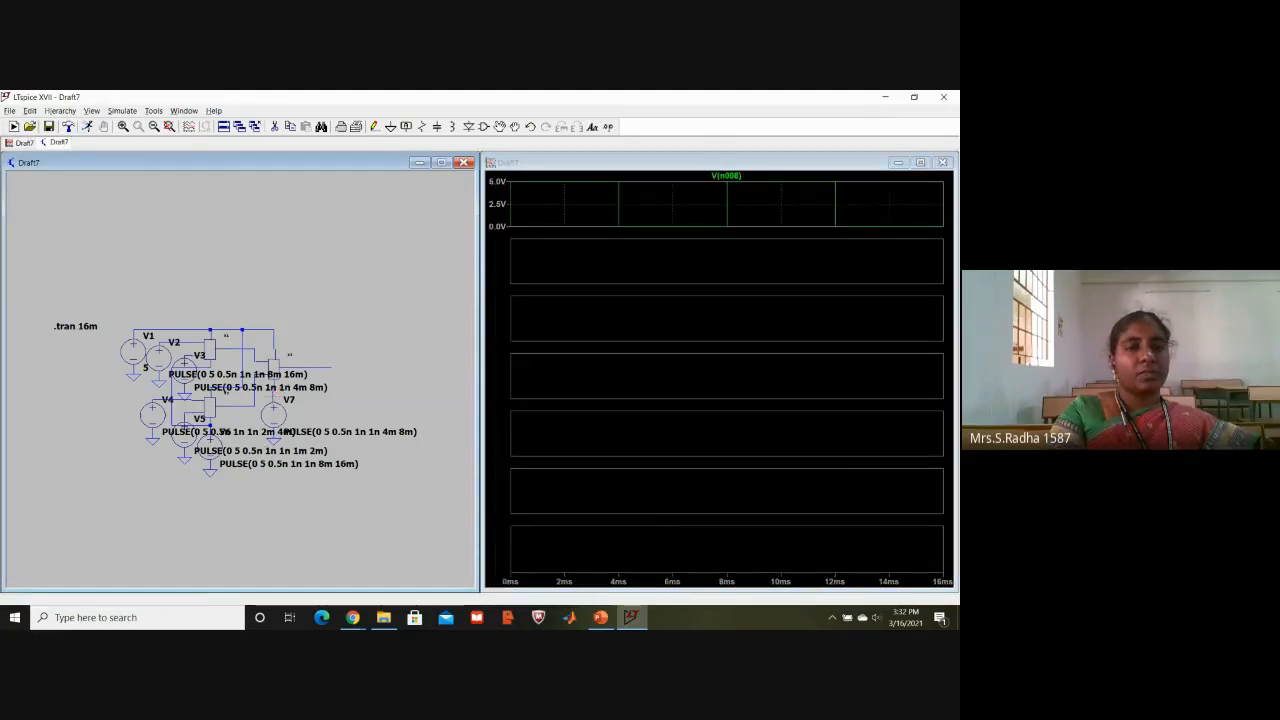
left_click(589, 259)
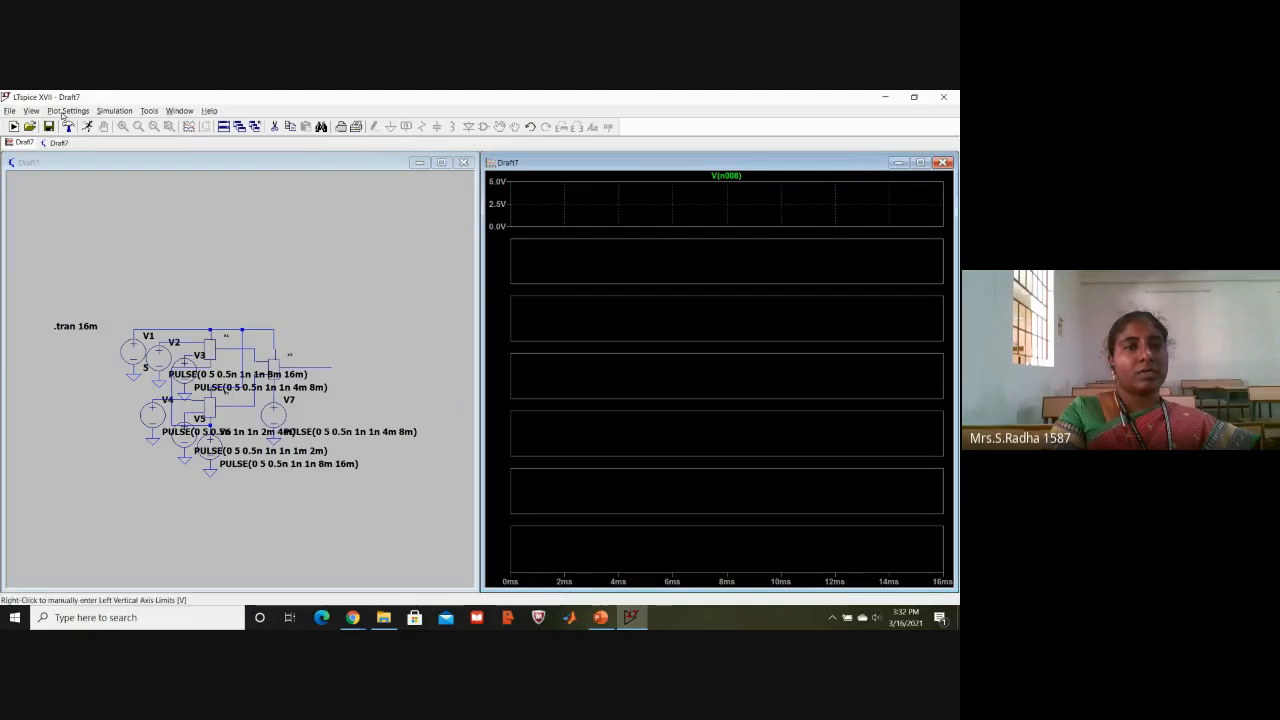
left_click(62, 143)
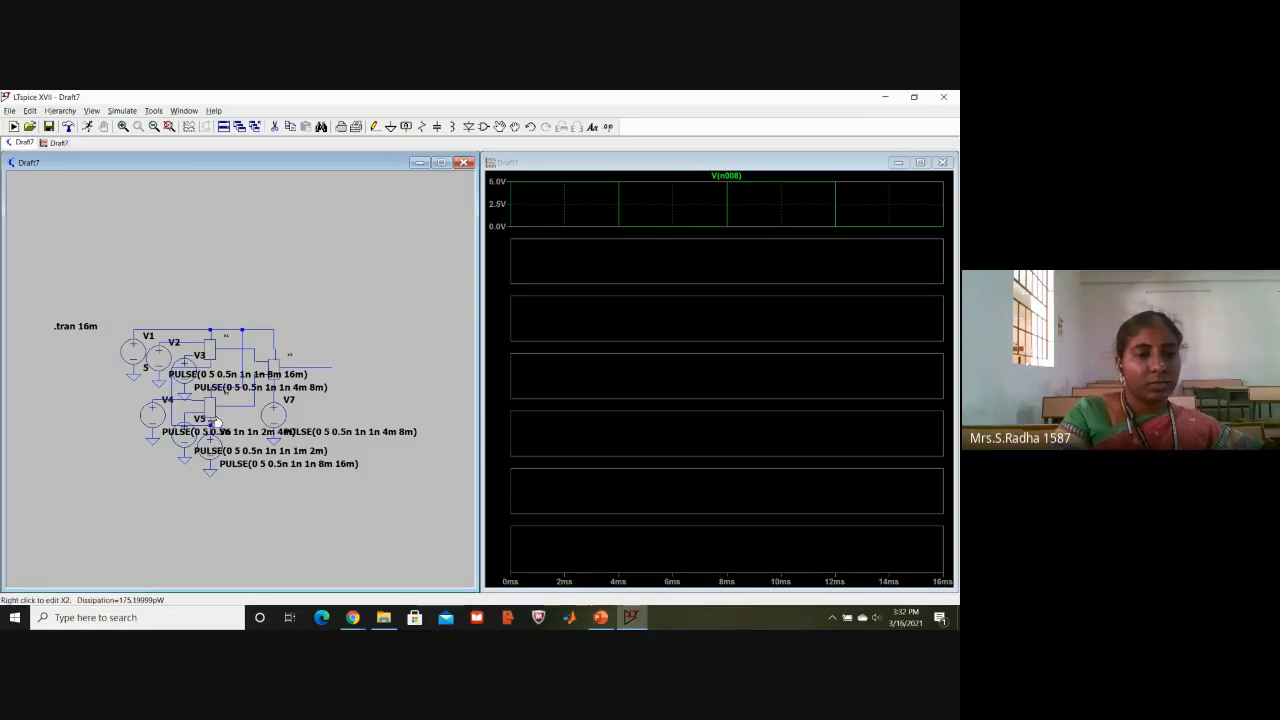
left_click(210, 360)
Plot the V2 and V3 data input voltages in the third and fourth panes, rerunning the simulation before each.
left_click(623, 326)
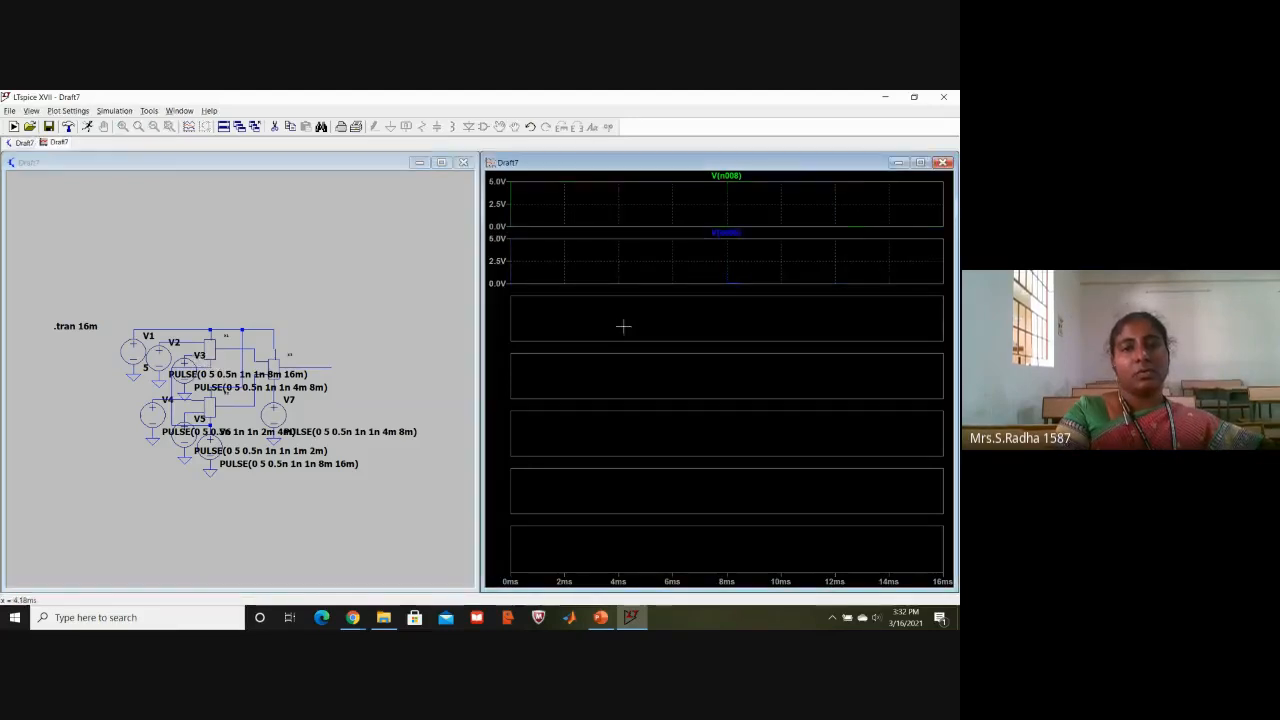
left_click(88, 127)
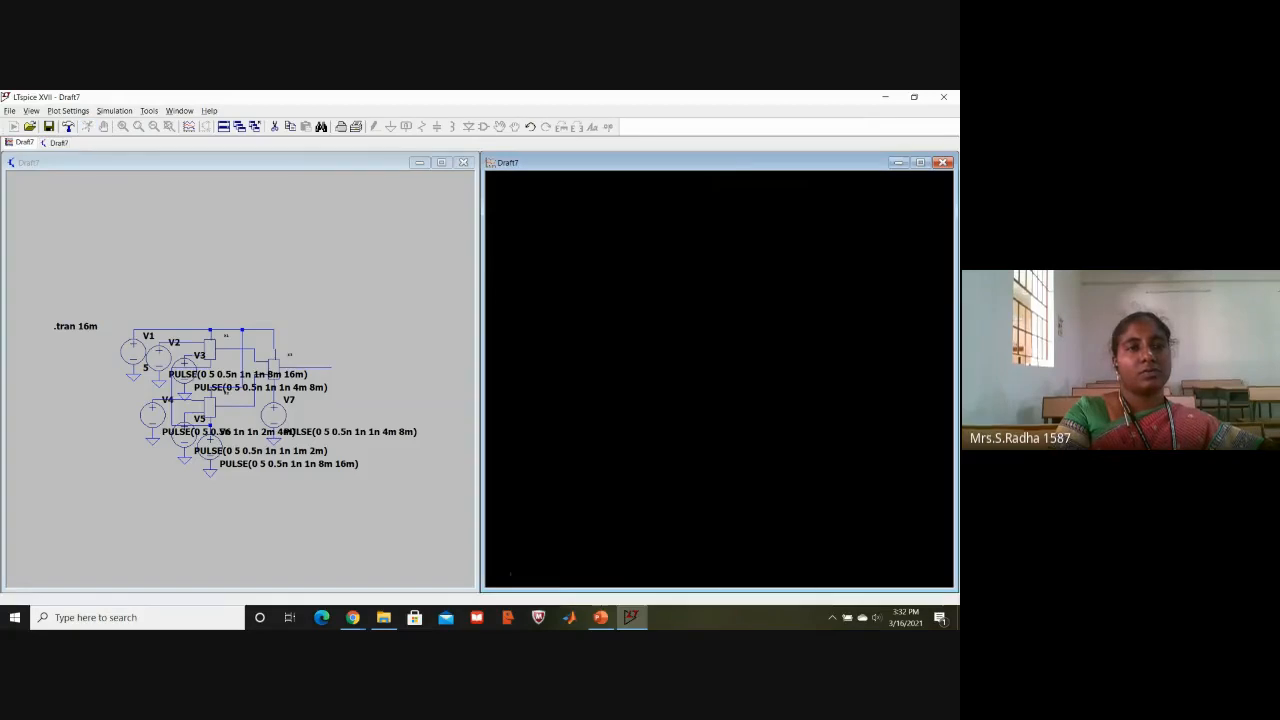
left_click(186, 294)
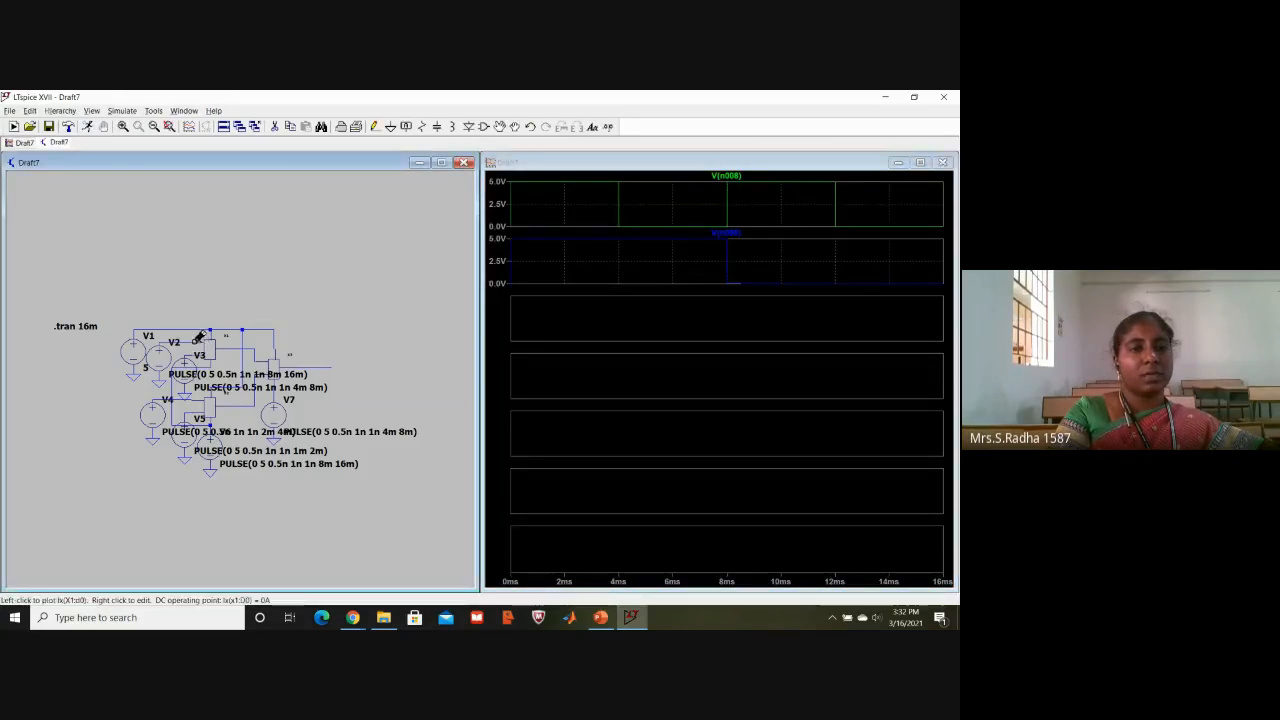
left_click(186, 340)
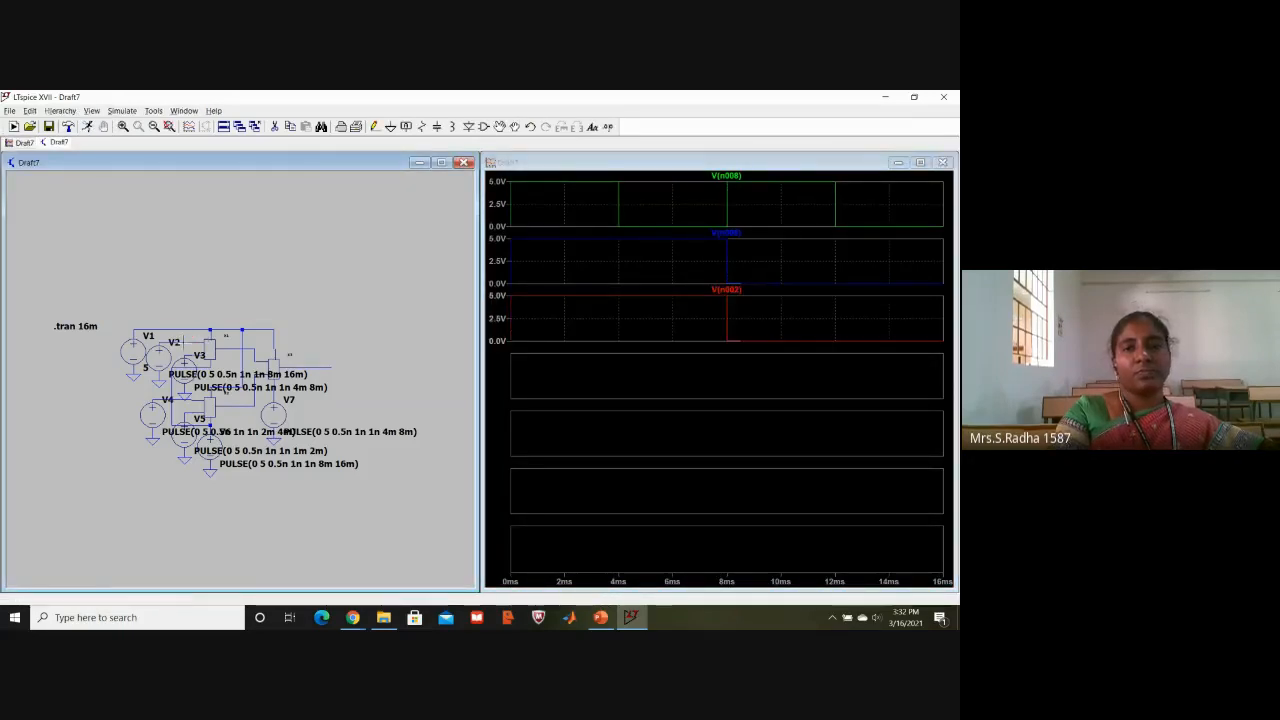
left_click(574, 363)
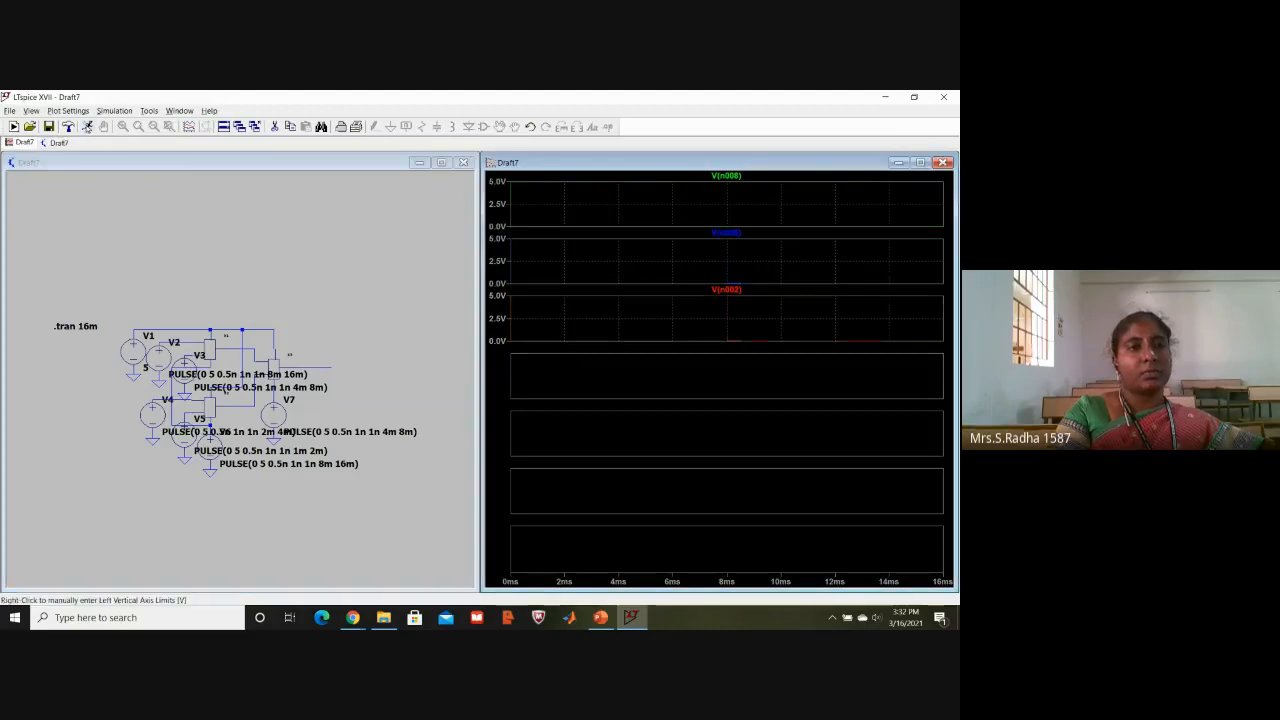
left_click(165, 285)
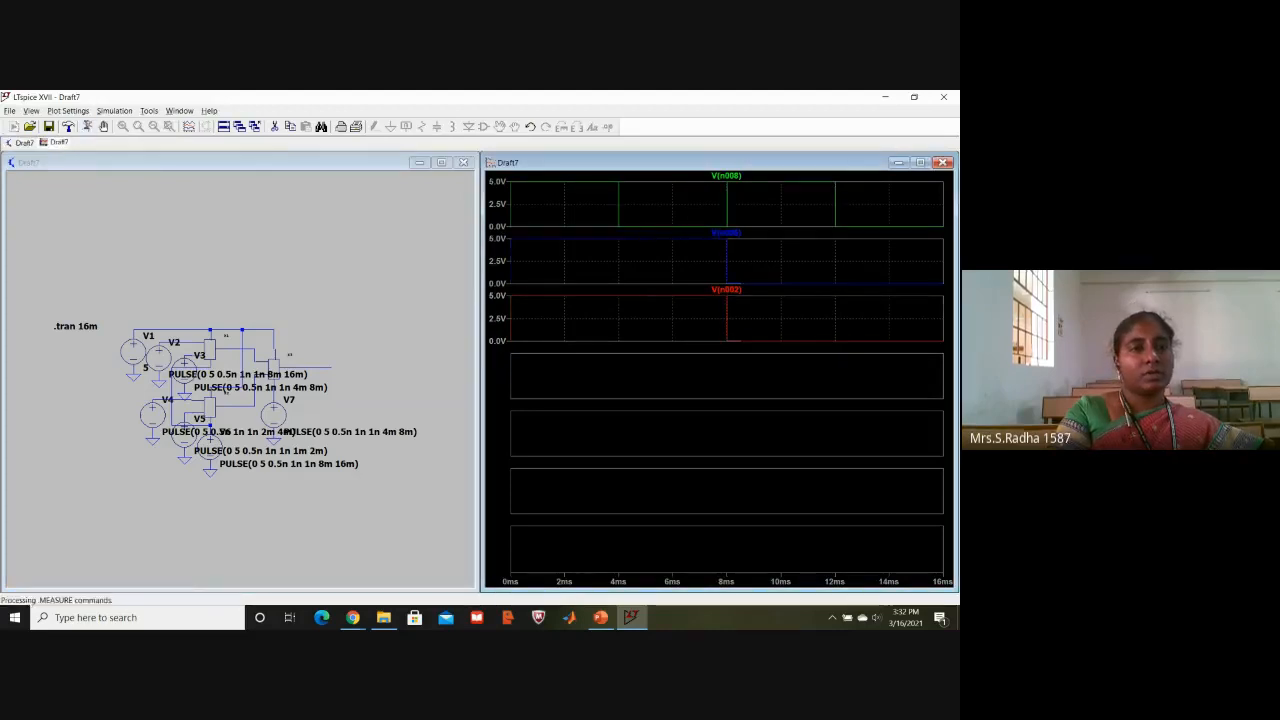
left_click(191, 351)
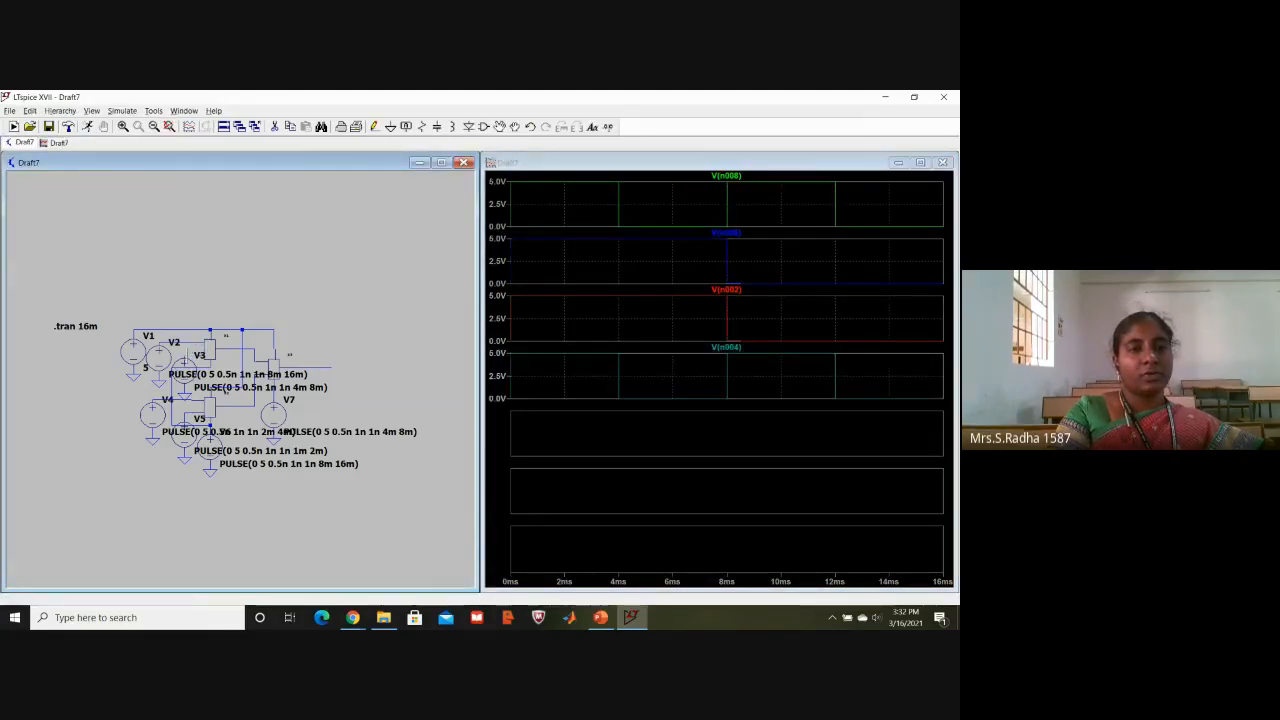
Rerun the simulation with the fifth pane active and plot the V4 data input voltage in it.
left_click(564, 437)
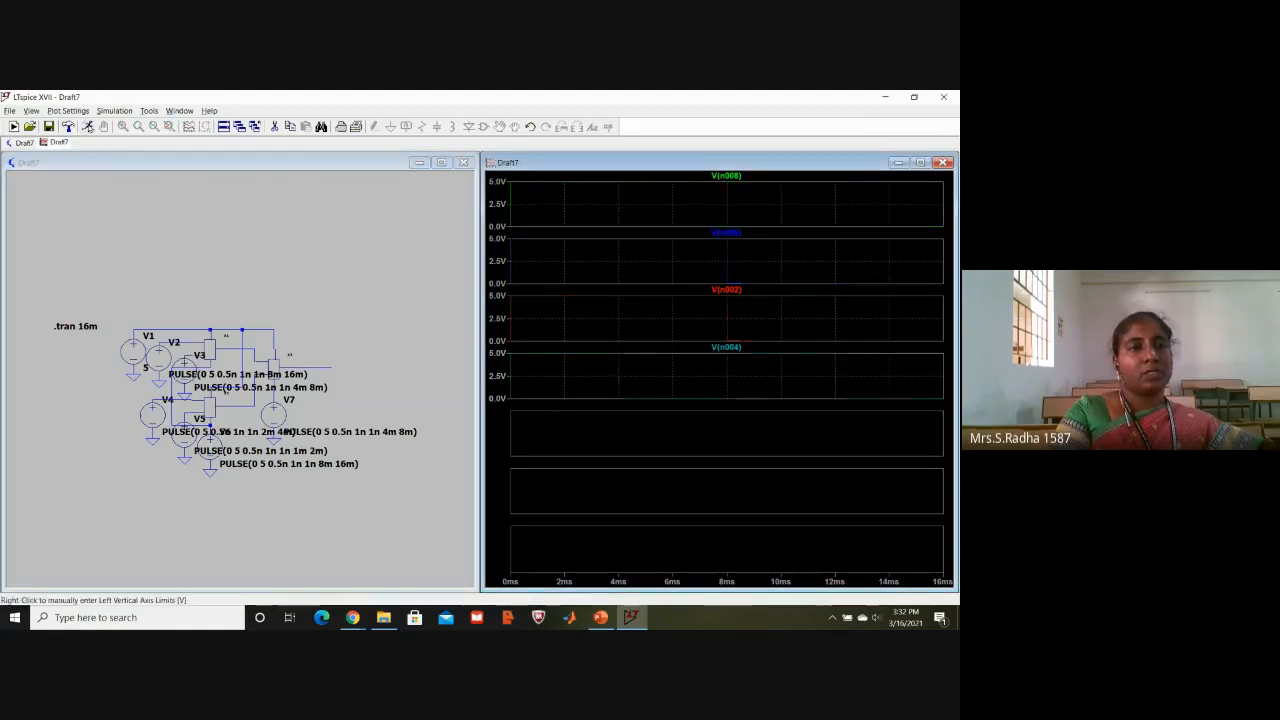
left_click(89, 127)
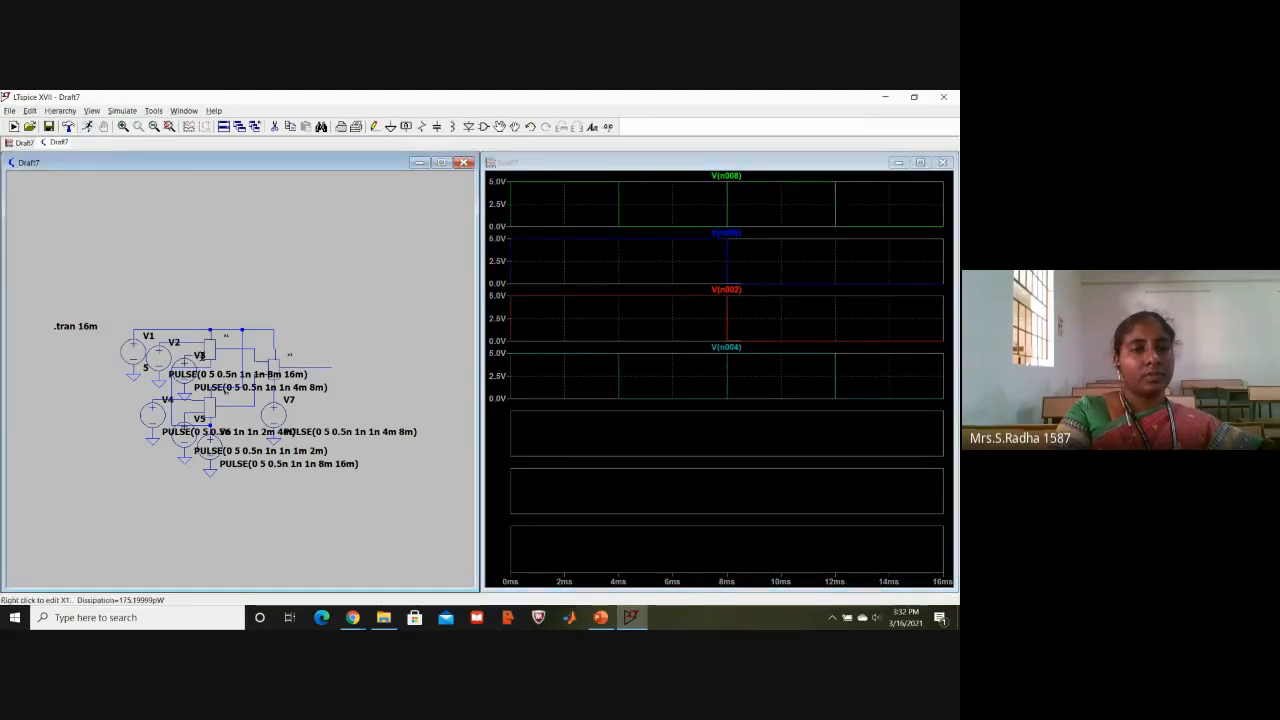
left_click(163, 395)
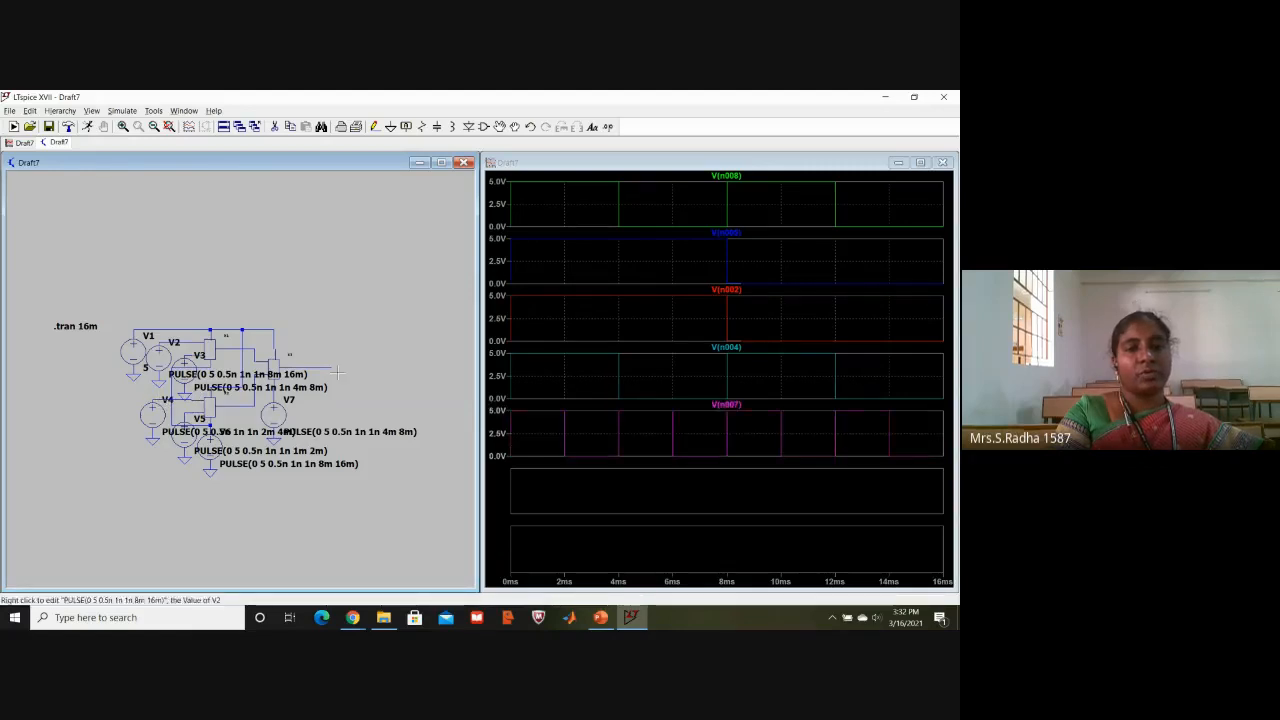
Plot the V5 data input voltage in the sixth pane and the multiplexer output voltage in the seventh, rerunning the simulation before each.
left_click(604, 489)
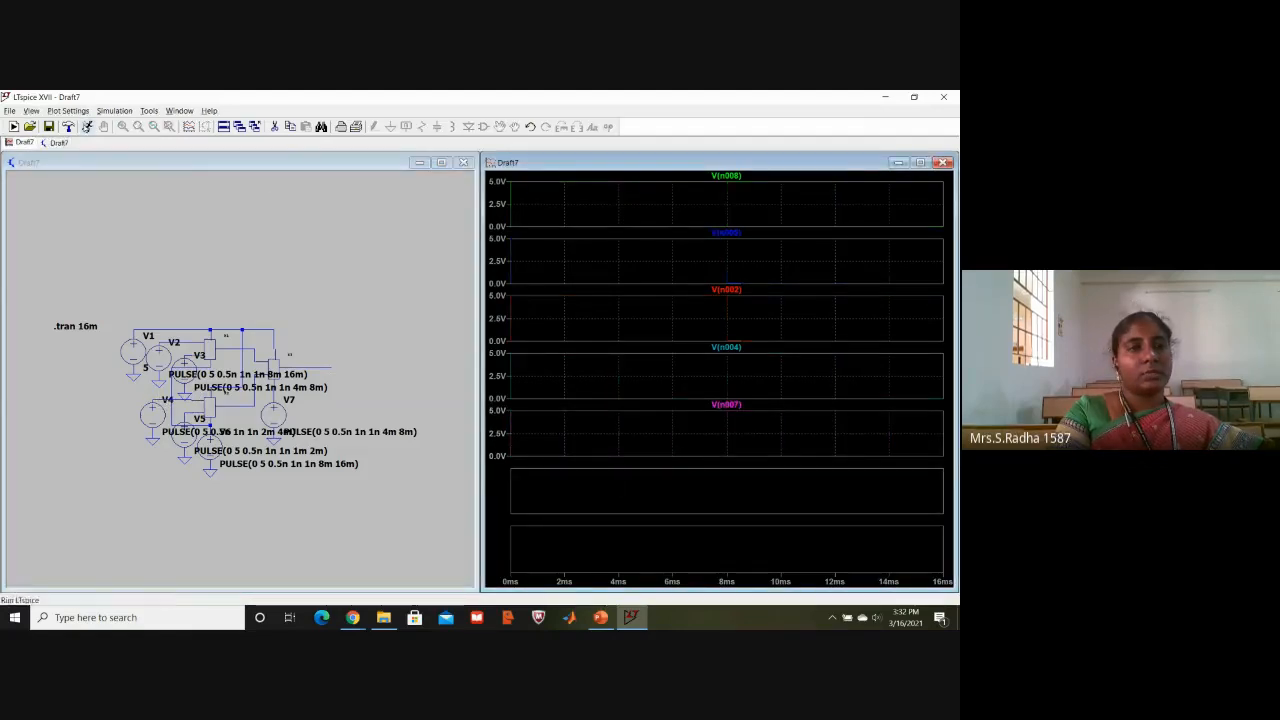
left_click(87, 126)
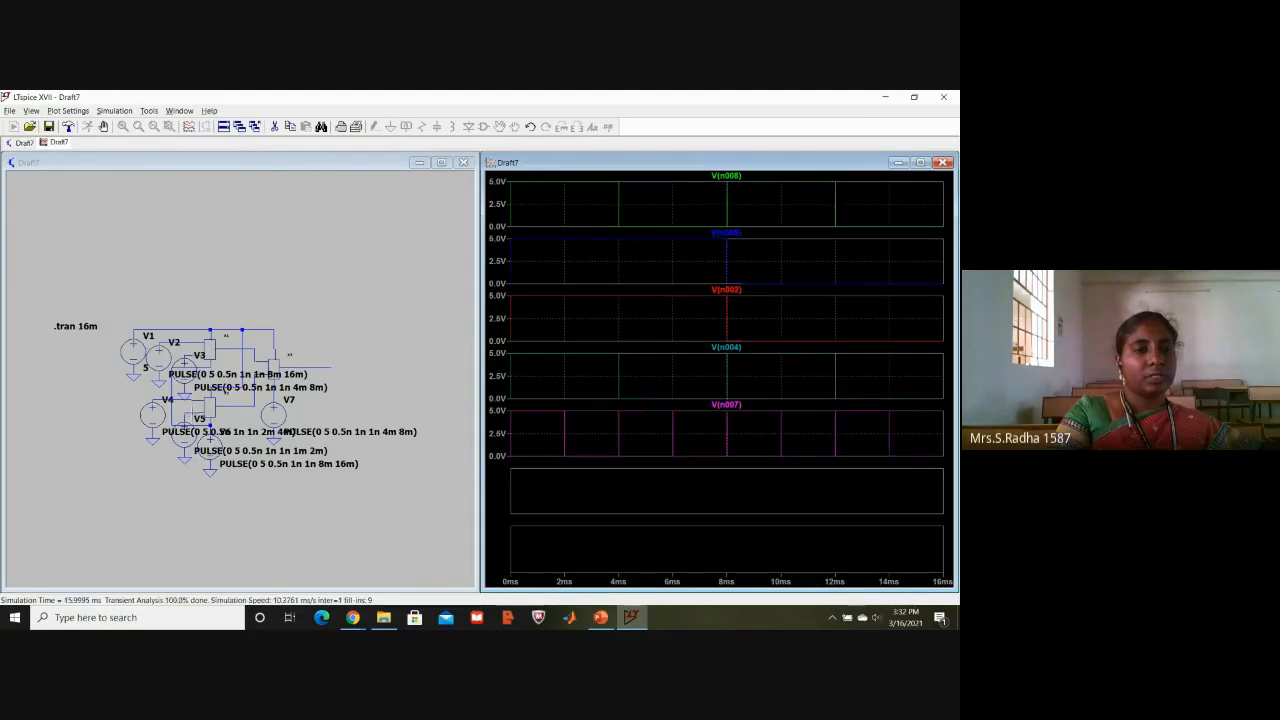
left_click(187, 411)
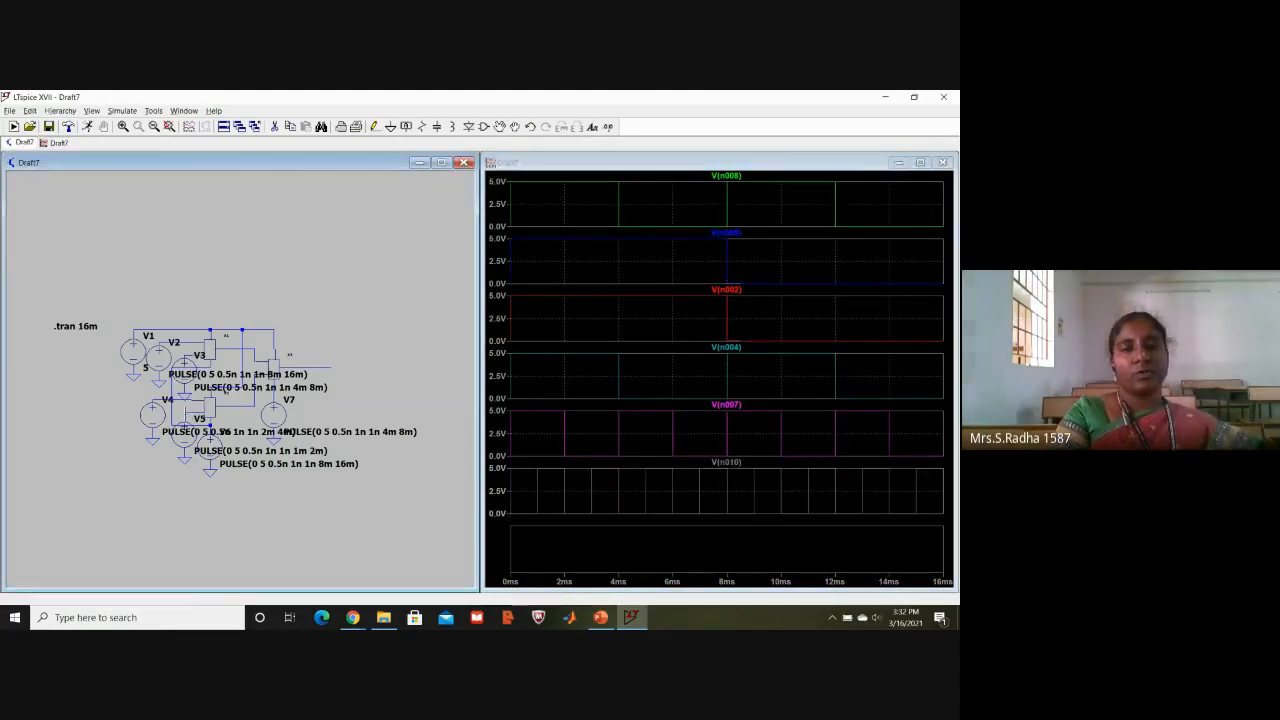
left_click(558, 543)
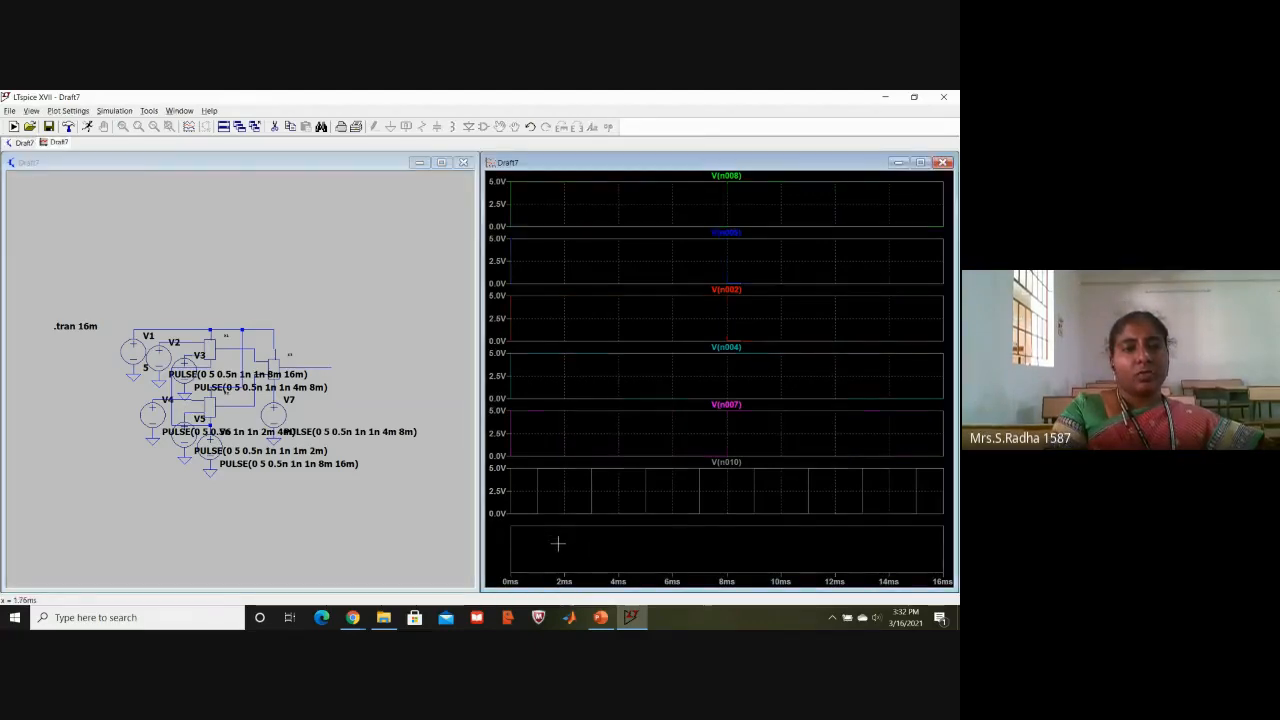
left_click(88, 127)
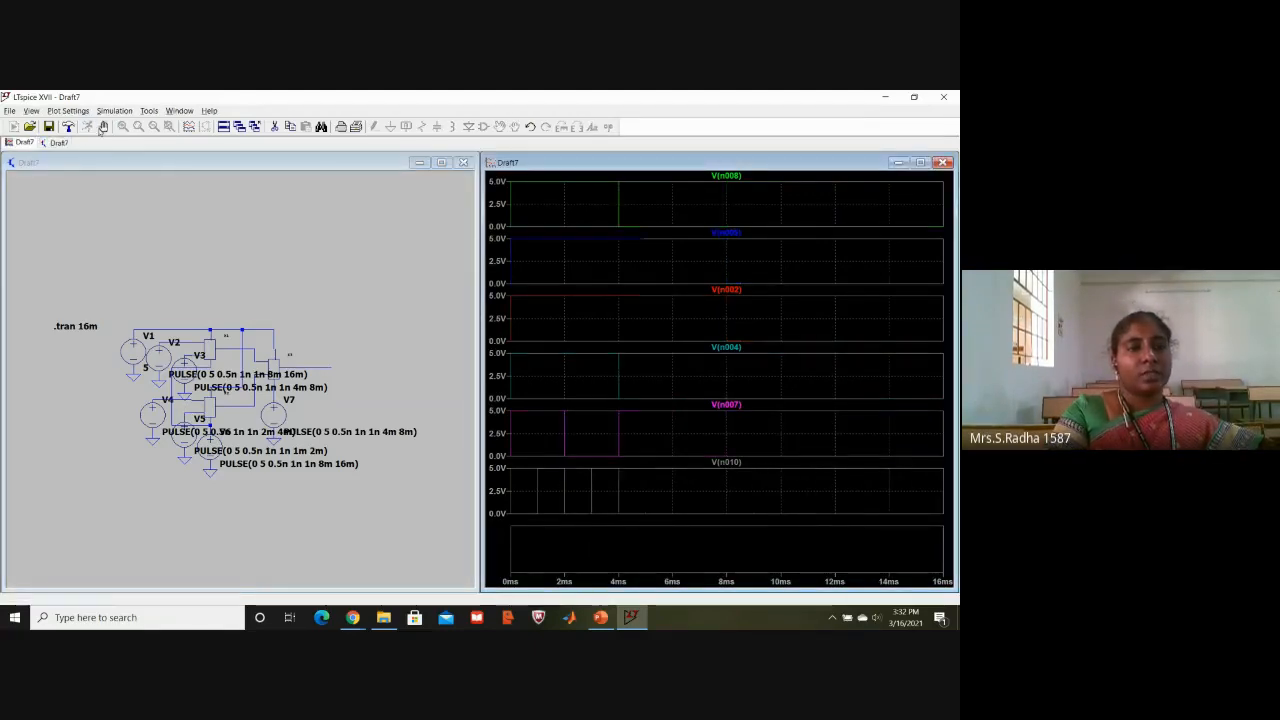
left_click(324, 365)
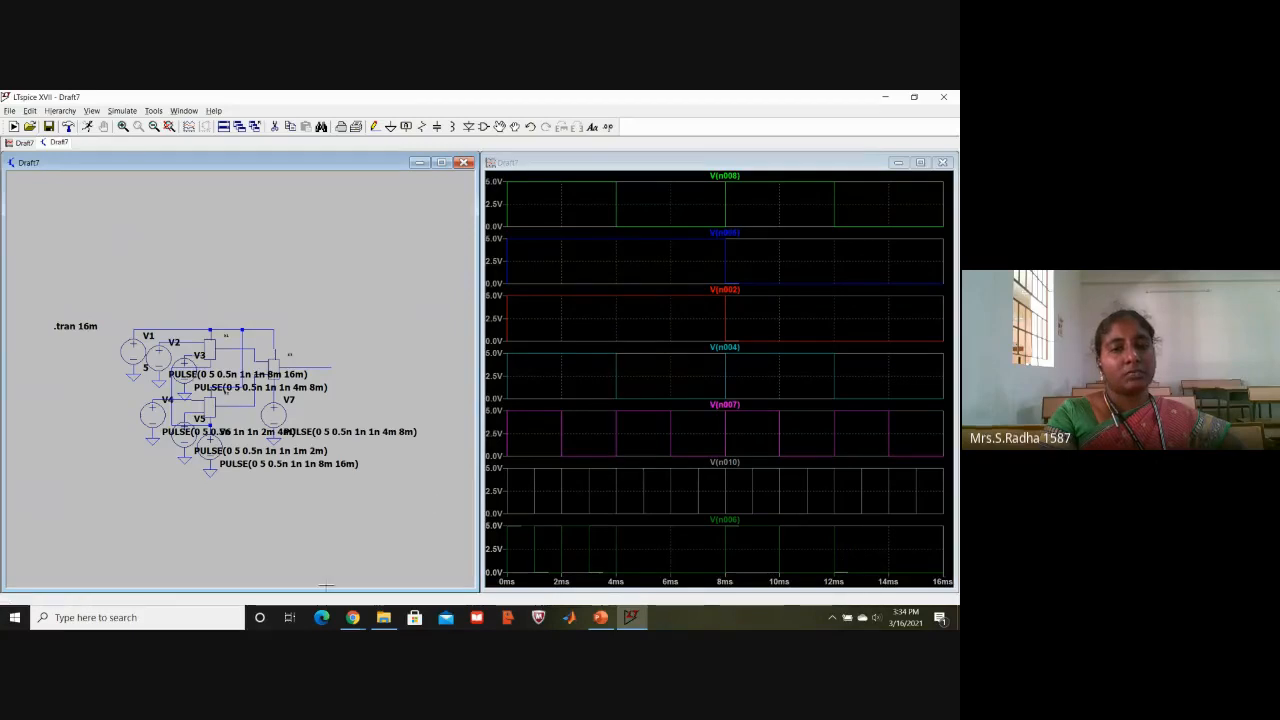
Switch to the Google Meet window in Chrome and stop the meeting recording.
left_click(352, 617)
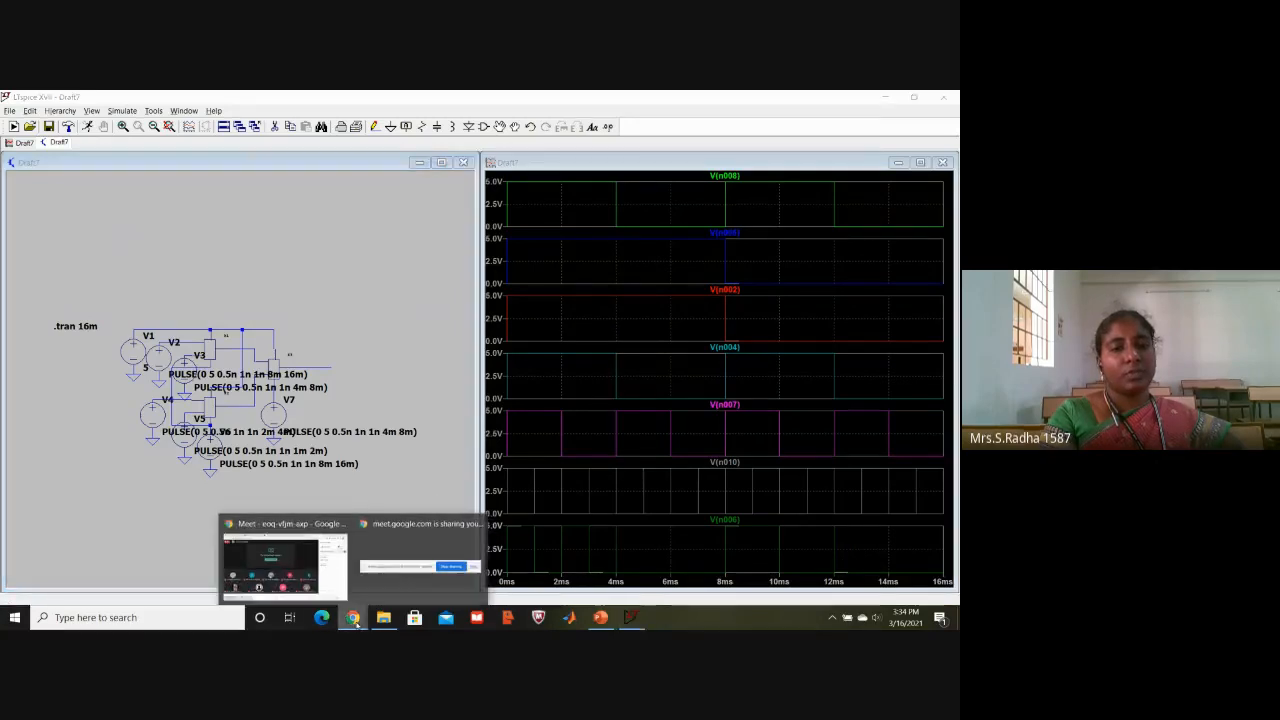
left_click(238, 542)
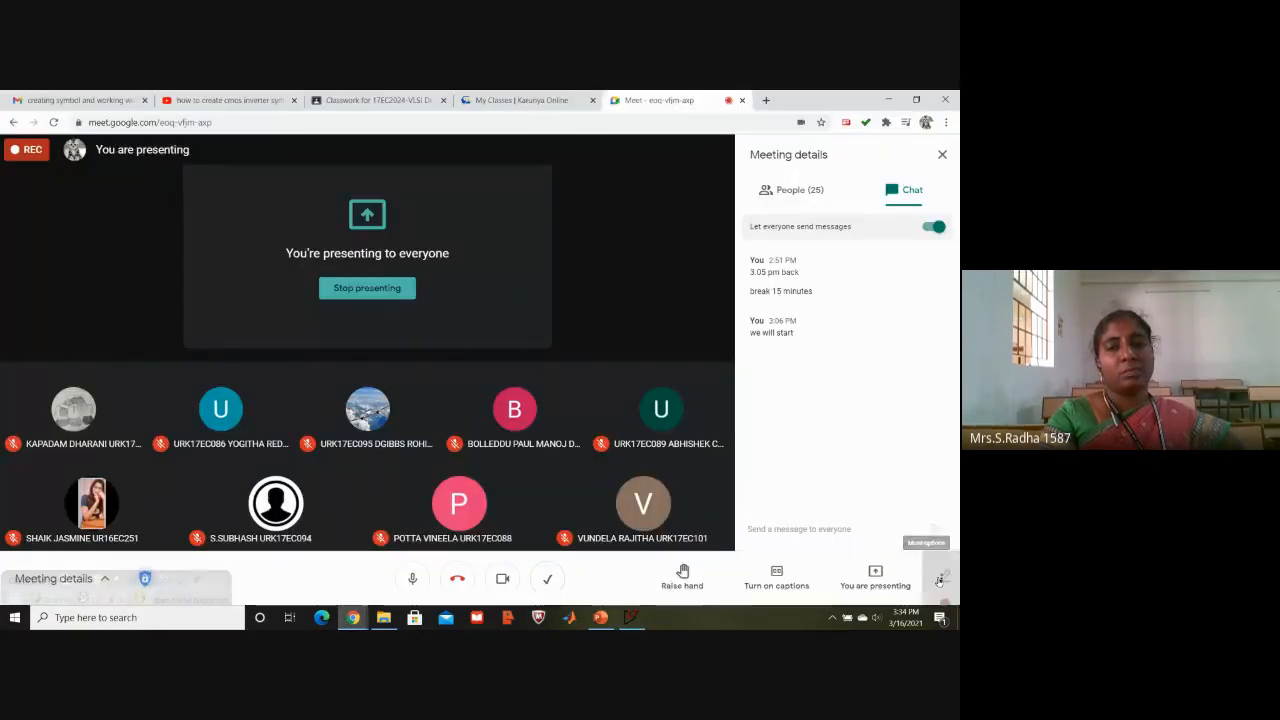
left_click(939, 580)
left_click(860, 275)
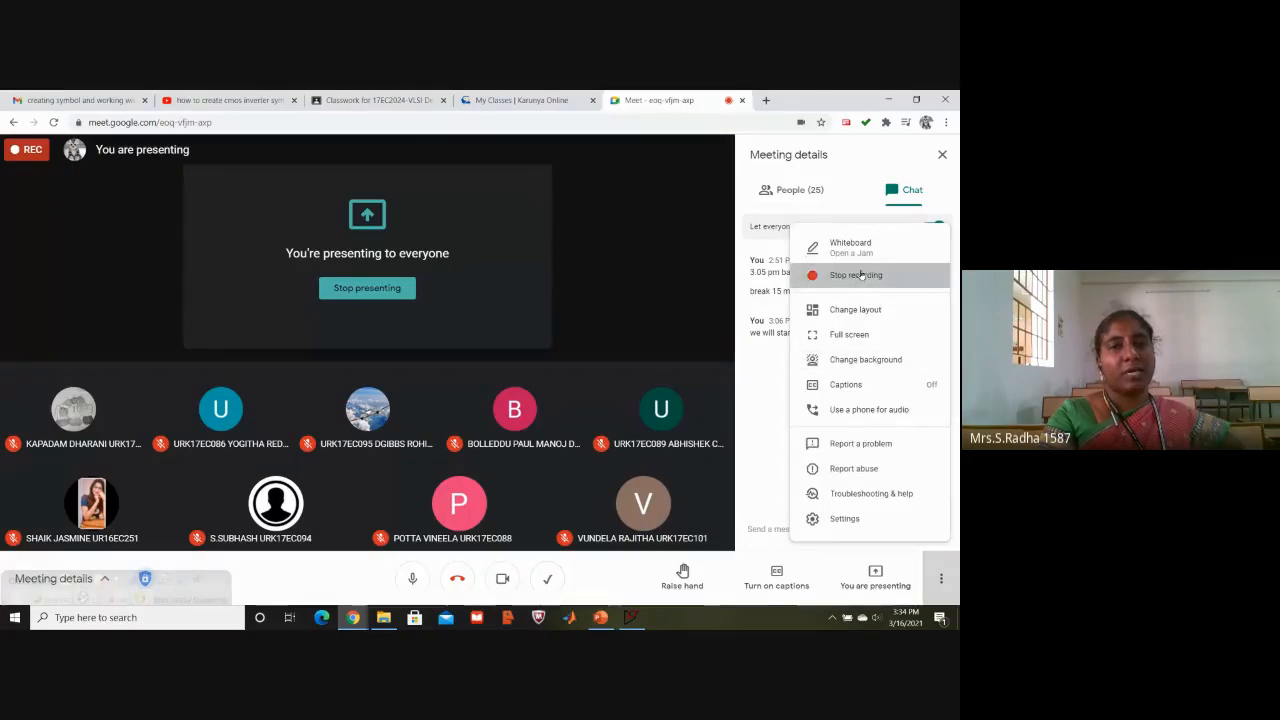